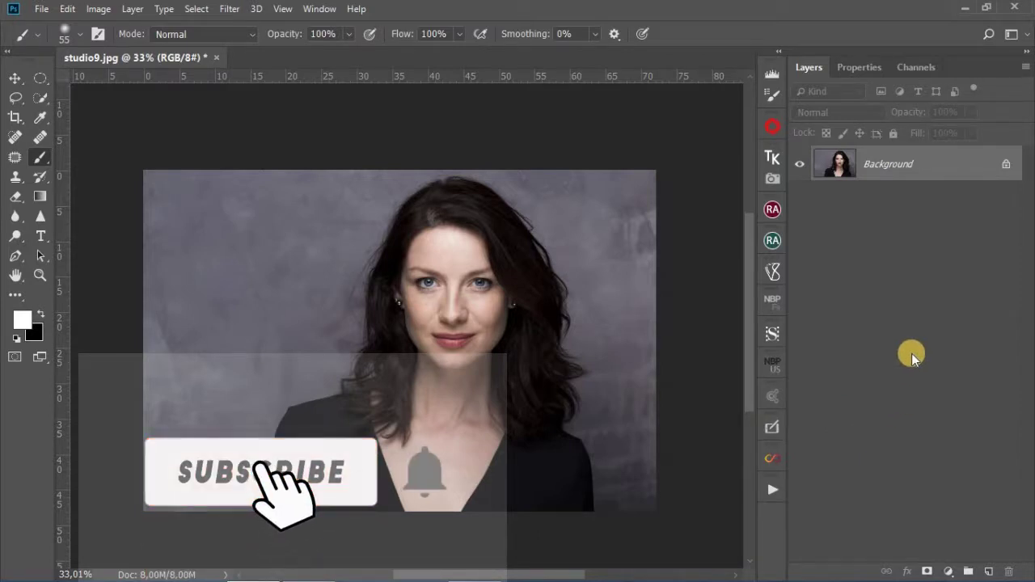
- Duplicate the studio9.jpg Background to Layer 1 and add an empty Layer 2 on top
key("ctrl+j")
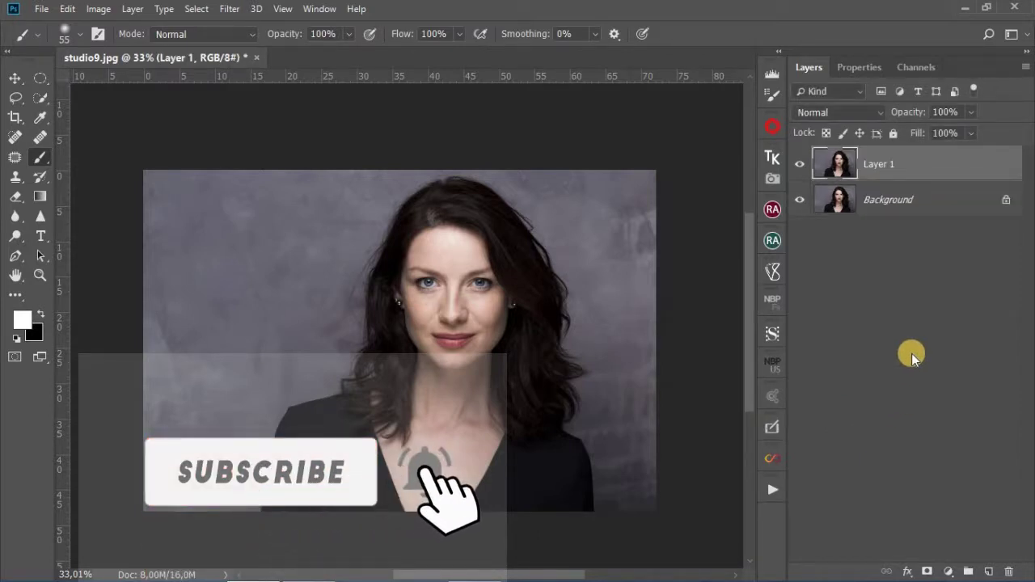
left_click(988, 573)
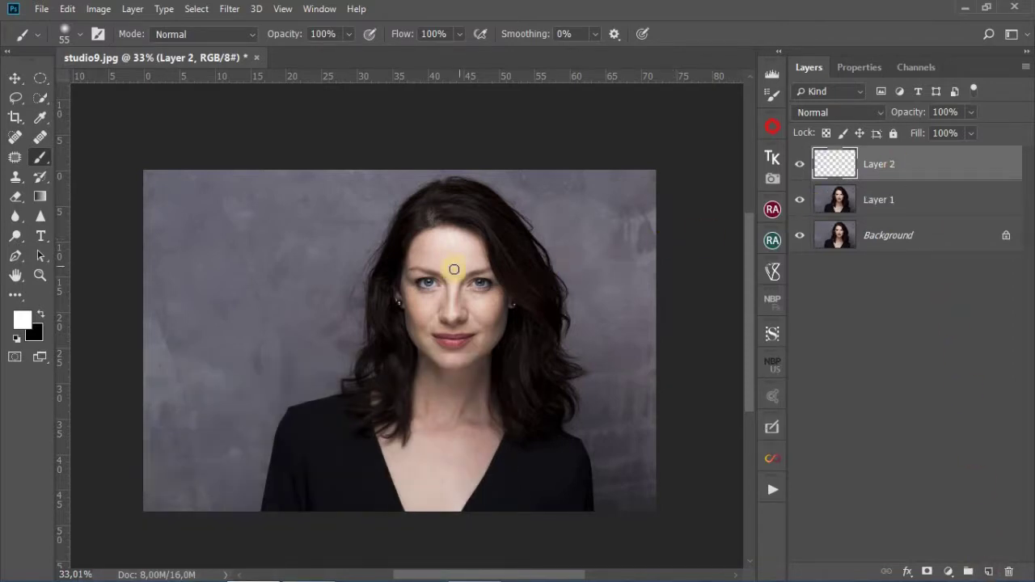
scroll(458, 259, "up", 3)
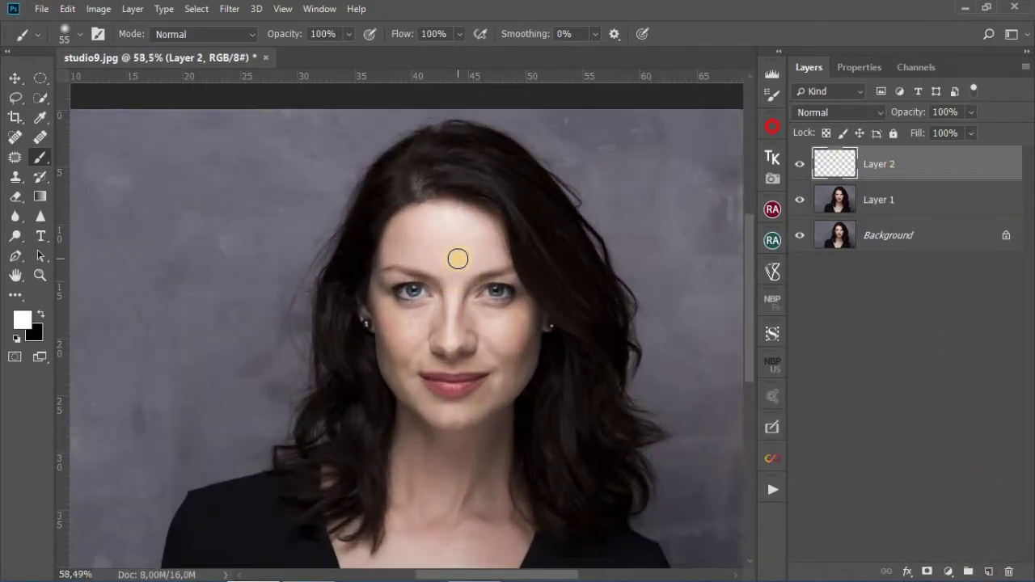
scroll(457, 259, "up", 4)
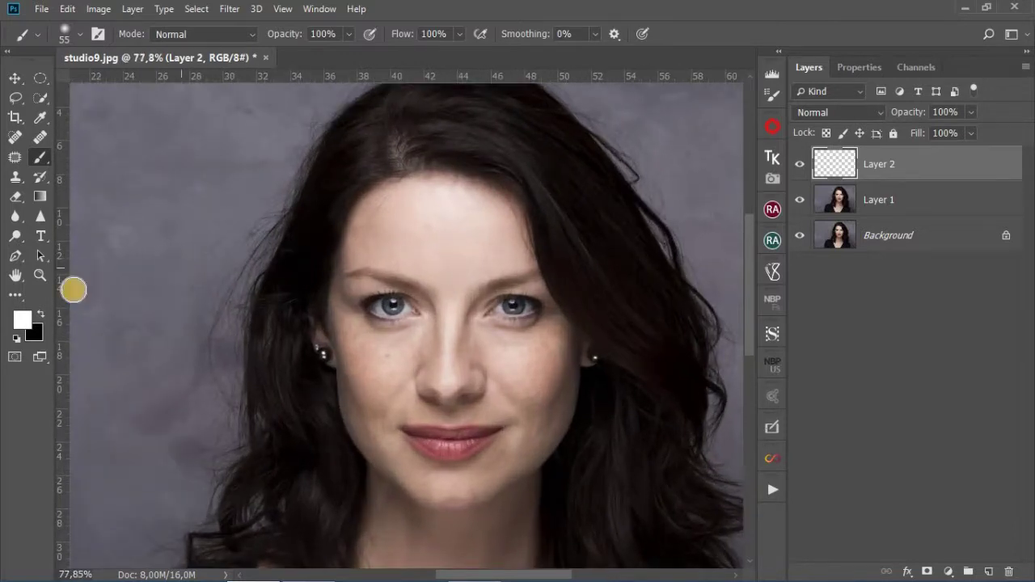
- Choose light blue #4895f3 as the foreground colour
left_click(23, 324)
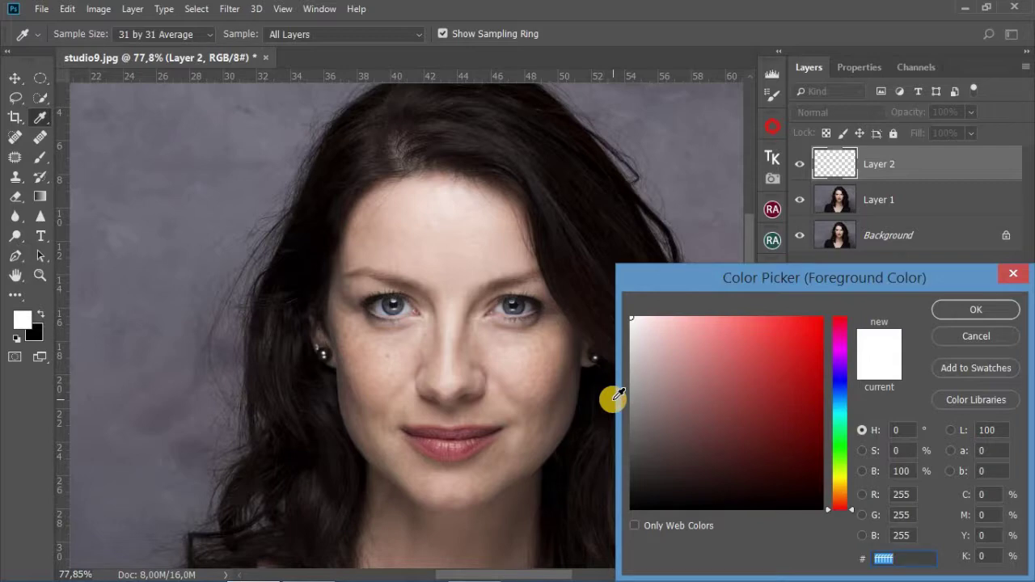
left_click(841, 396)
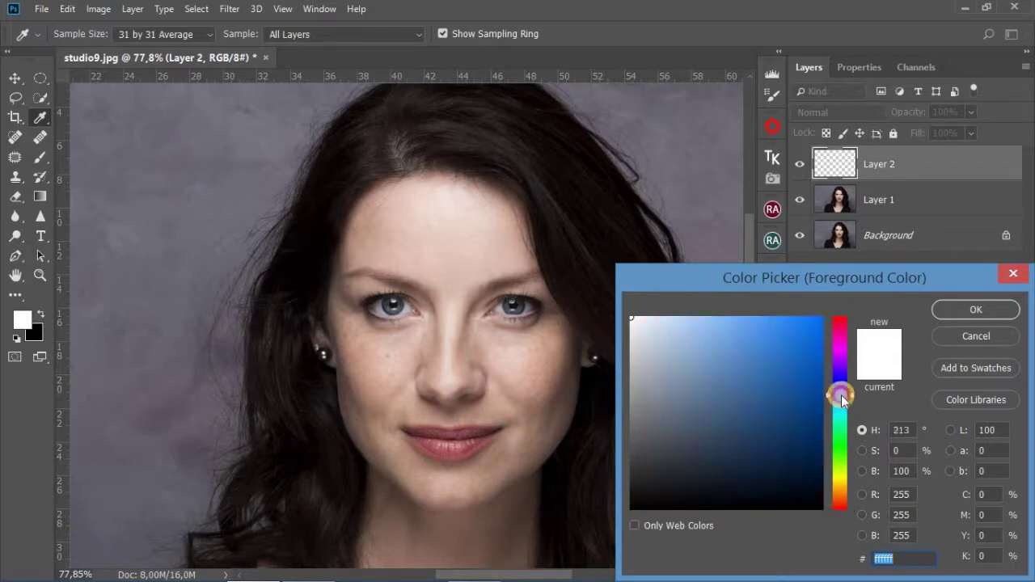
left_click(766, 326)
left_click(946, 309)
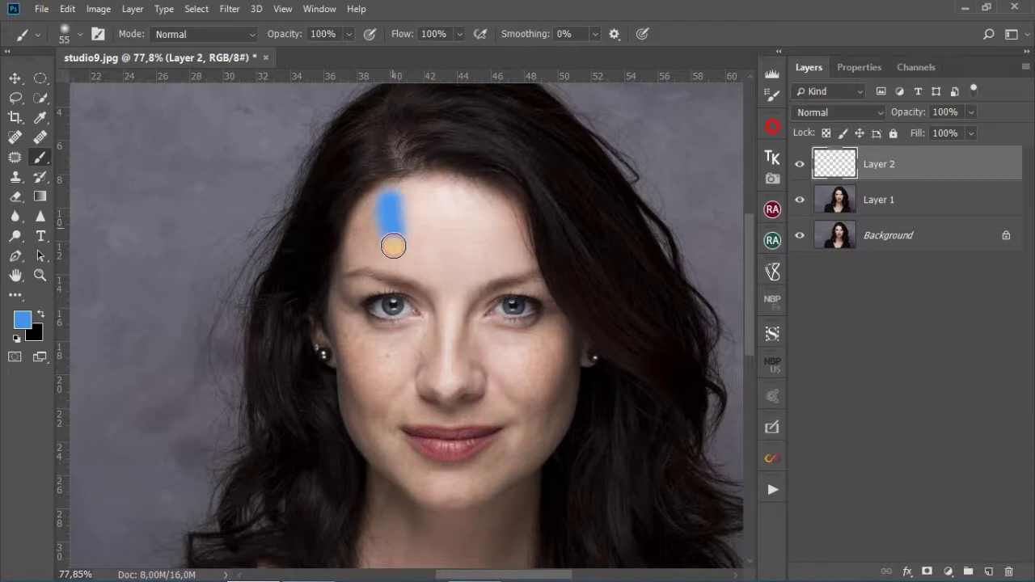
- With a 34 px brush, paint blue over both sides of the forehead
mouse_move(393, 246)
left_mouse_down()
mouse_move(374, 250)
mouse_move(361, 224)
mouse_move(382, 206)
mouse_move(405, 252)
left_mouse_up()
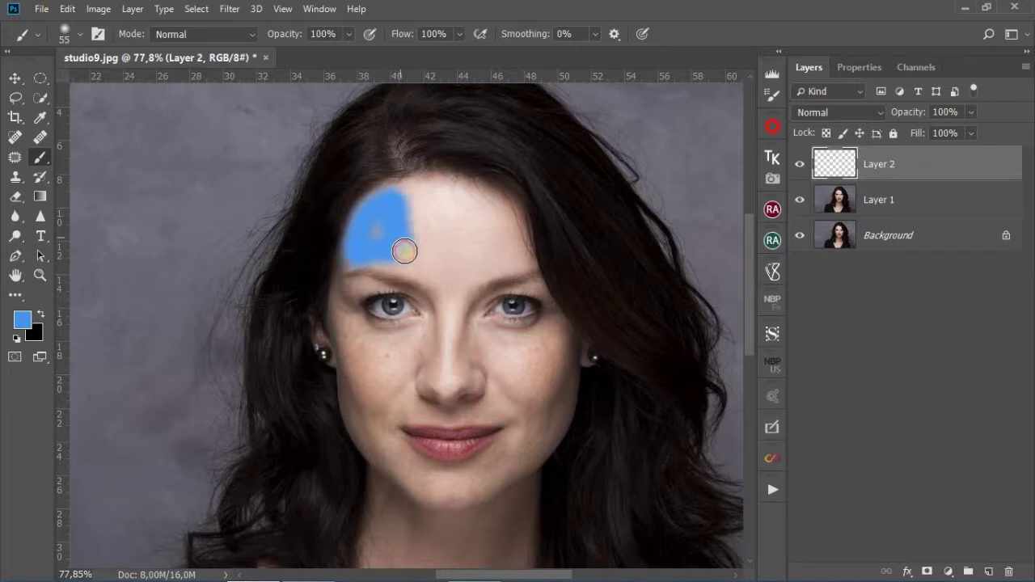
right_click(405, 252, "alt")
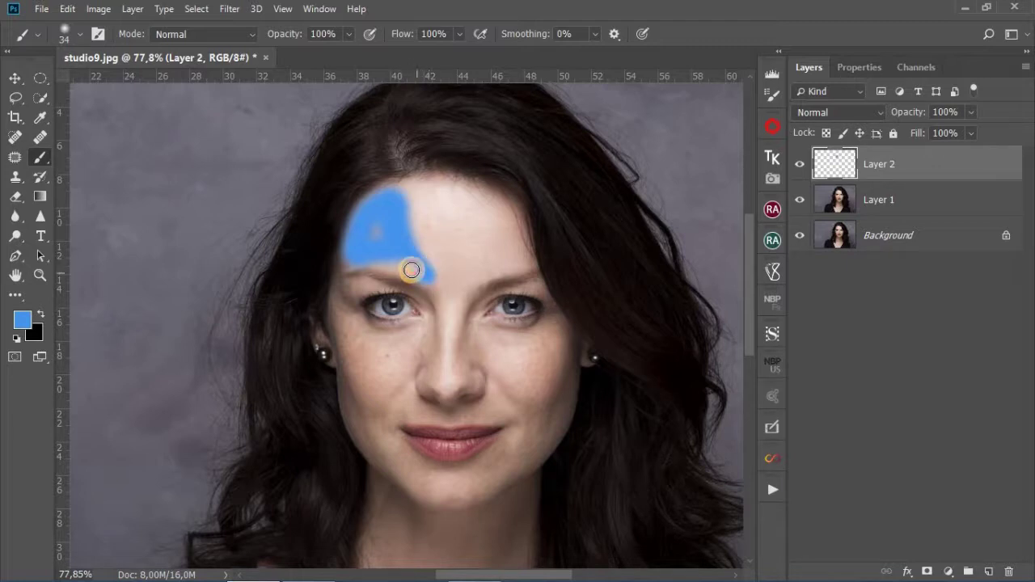
mouse_move(412, 269)
left_mouse_down()
mouse_move(389, 261)
mouse_move(374, 232)
mouse_move(399, 192)
left_mouse_up()
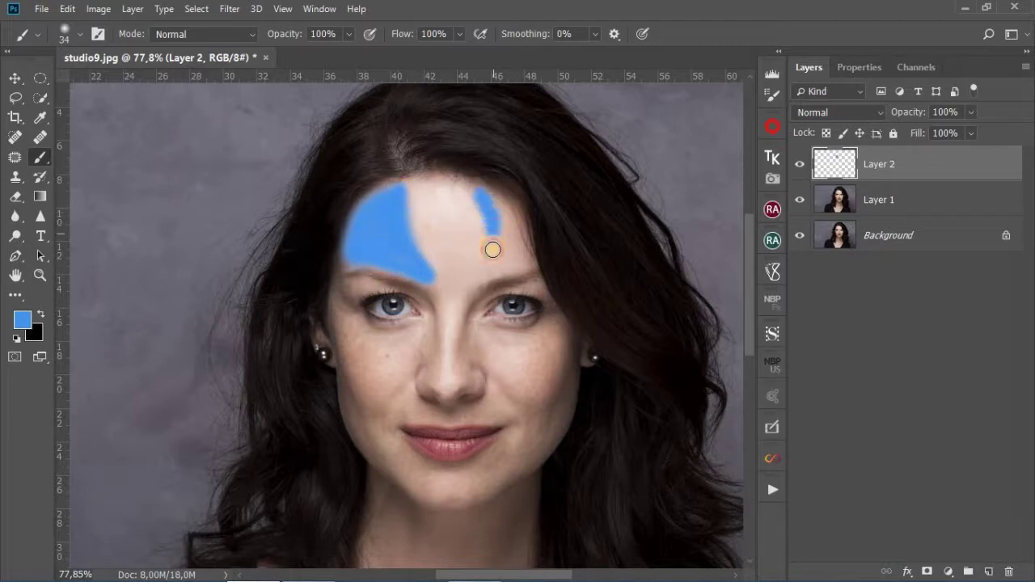
mouse_move(492, 270)
left_mouse_down()
mouse_move(514, 262)
mouse_move(525, 224)
mouse_move(488, 197)
mouse_move(516, 229)
mouse_move(495, 237)
mouse_move(506, 234)
mouse_move(504, 254)
left_mouse_up()
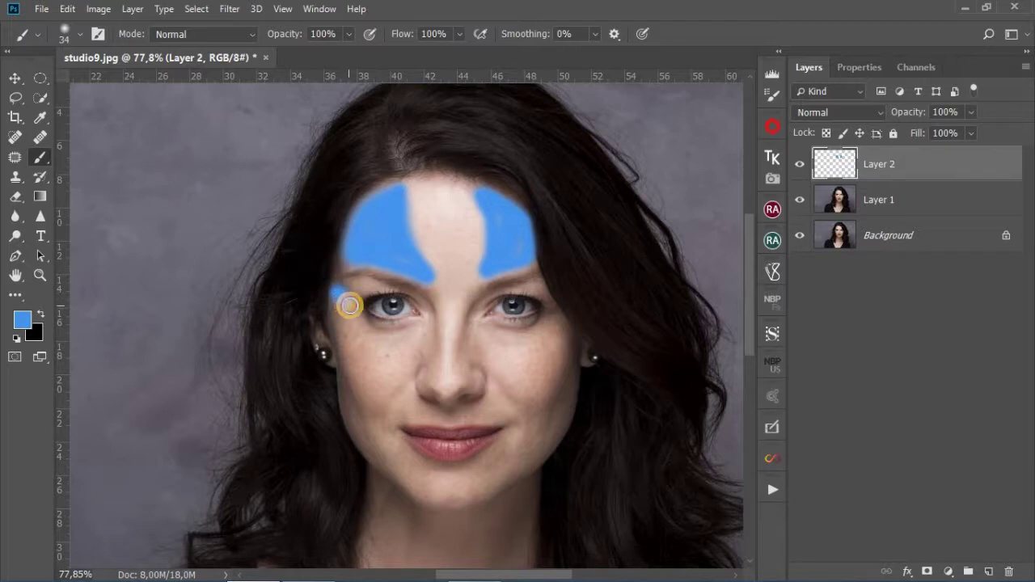
- Paint blue at the left eye corner, down the cheek edge, along the jaw and beside the nose
mouse_move(350, 305)
left_mouse_down()
mouse_move(339, 299)
mouse_move(336, 345)
mouse_move(370, 448)
mouse_move(351, 427)
mouse_move(349, 412)
mouse_move(410, 484)
left_mouse_up()
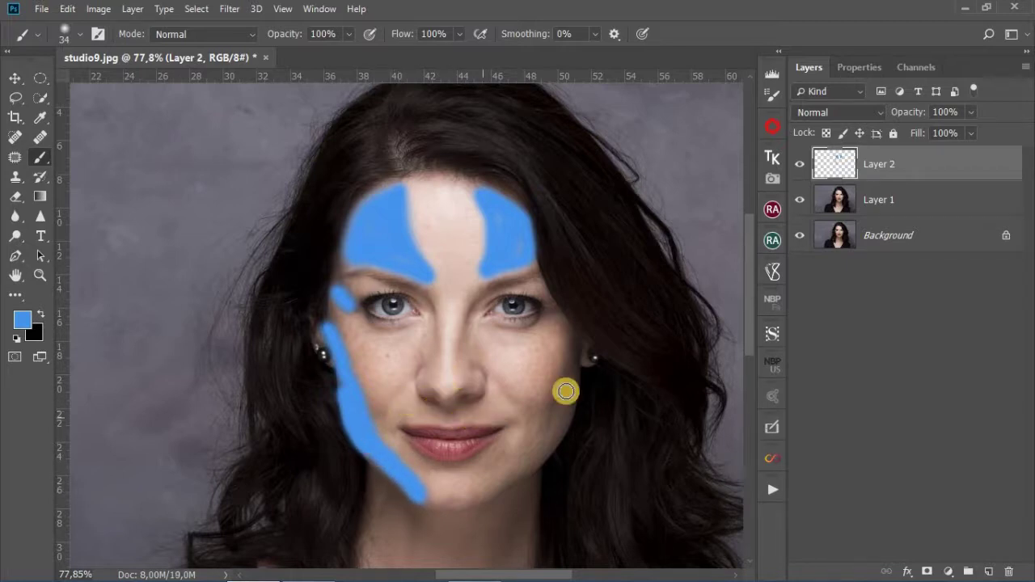
mouse_move(573, 339)
left_mouse_down()
mouse_move(552, 399)
mouse_move(572, 377)
mouse_move(571, 397)
mouse_move(552, 440)
mouse_move(501, 484)
mouse_move(496, 473)
left_mouse_up()
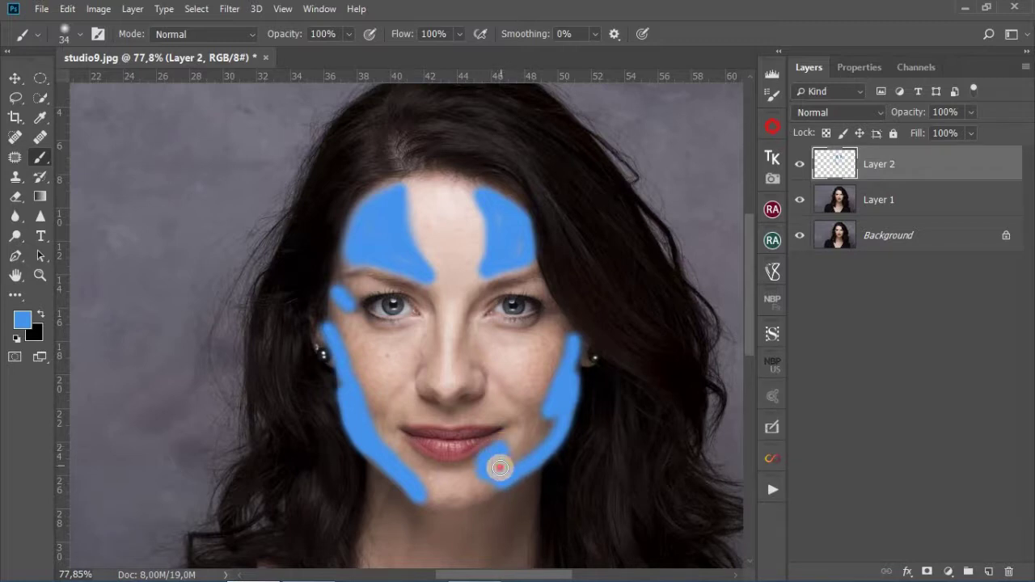
mouse_move(495, 473)
left_mouse_down()
mouse_move(494, 456)
mouse_move(512, 467)
mouse_move(550, 416)
mouse_move(528, 457)
mouse_move(541, 433)
left_mouse_up()
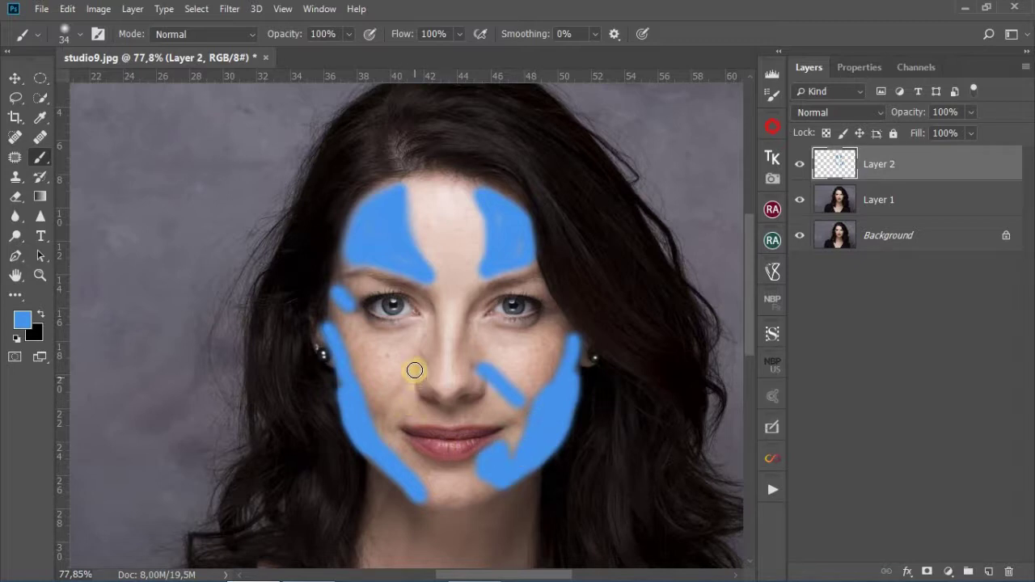
left_click_drag(400, 389, 388, 412)
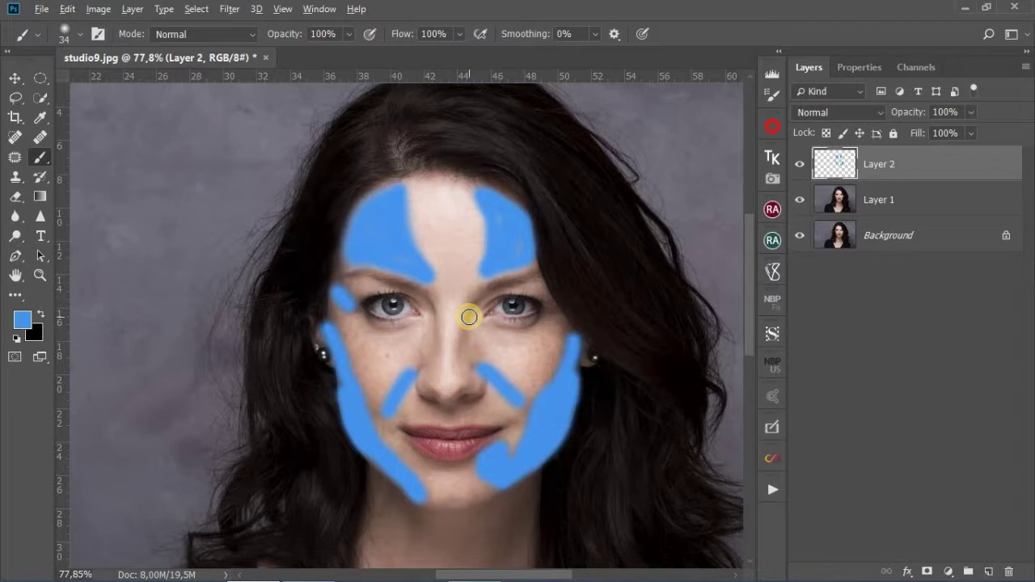
- Zoom in, shrink the brush to 18 px and paint blue along both sides of the nose bridge
scroll(469, 316, "up", 1)
scroll(469, 316, "up", 1)
left_click_drag(469, 316, 489, 285)
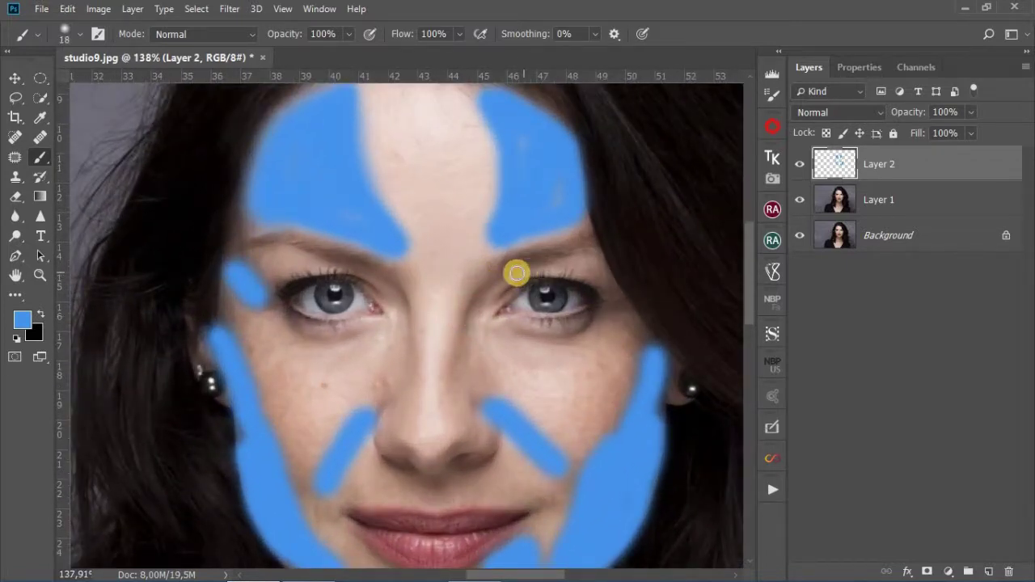
mouse_move(517, 273)
left_mouse_down()
mouse_move(467, 315)
mouse_move(456, 377)
left_mouse_up()
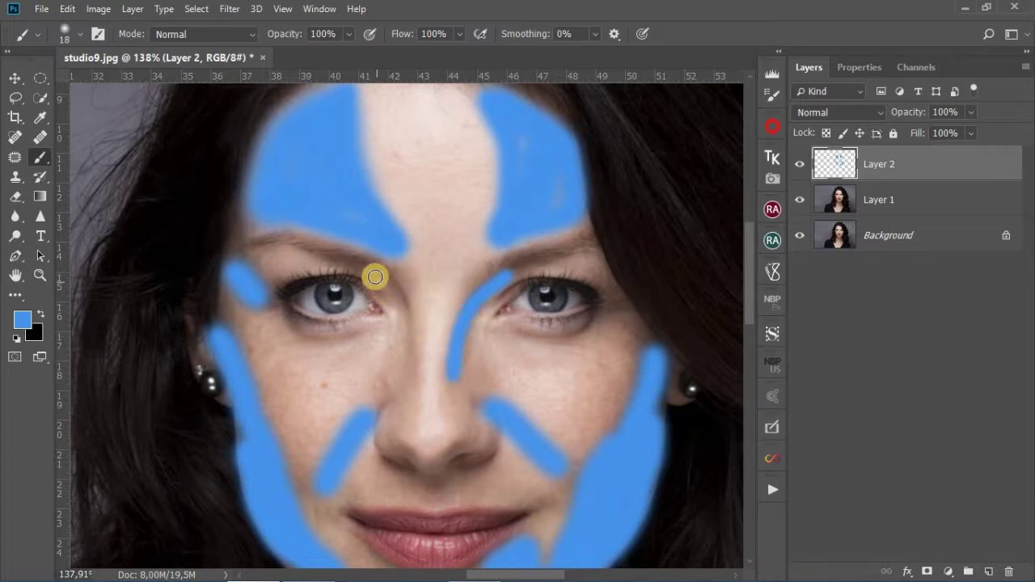
left_click_drag(376, 276, 394, 288)
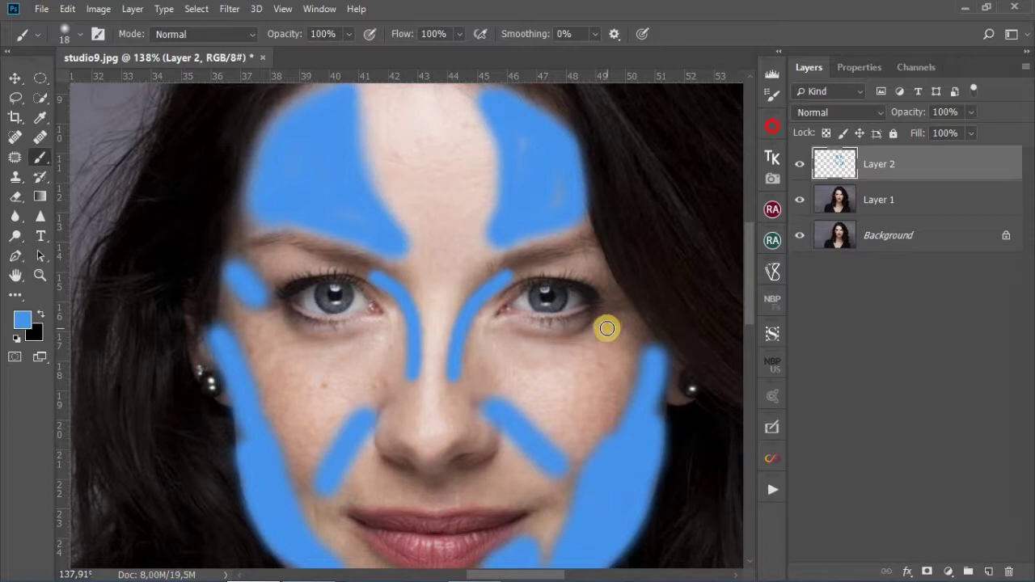
- Paint blue from the right eye's outer corner down into the right cheek
left_click_drag(607, 329, 645, 364)
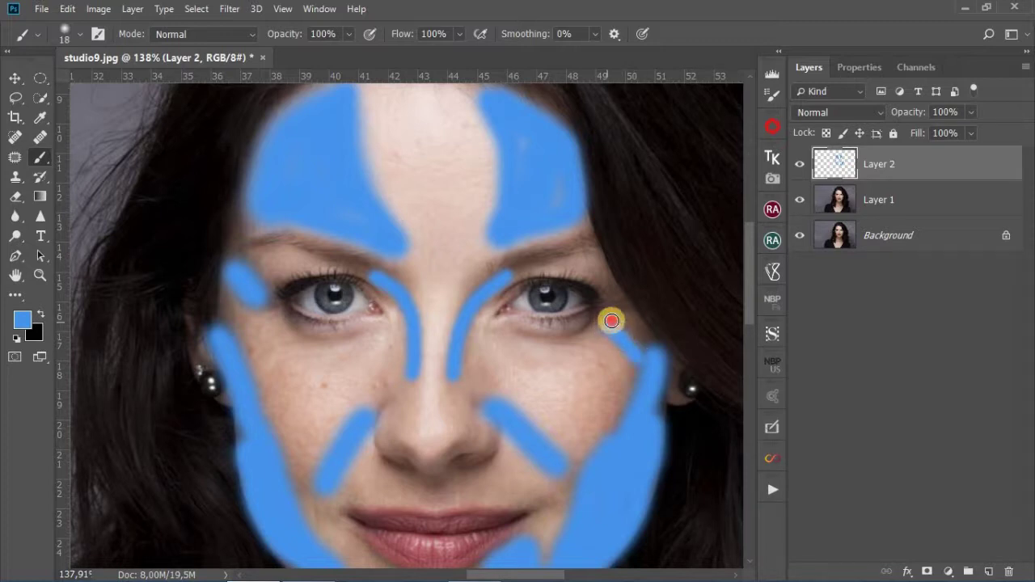
mouse_move(612, 321)
left_mouse_down()
mouse_move(631, 319)
mouse_move(643, 337)
mouse_move(642, 351)
mouse_move(631, 352)
mouse_move(640, 381)
left_mouse_up()
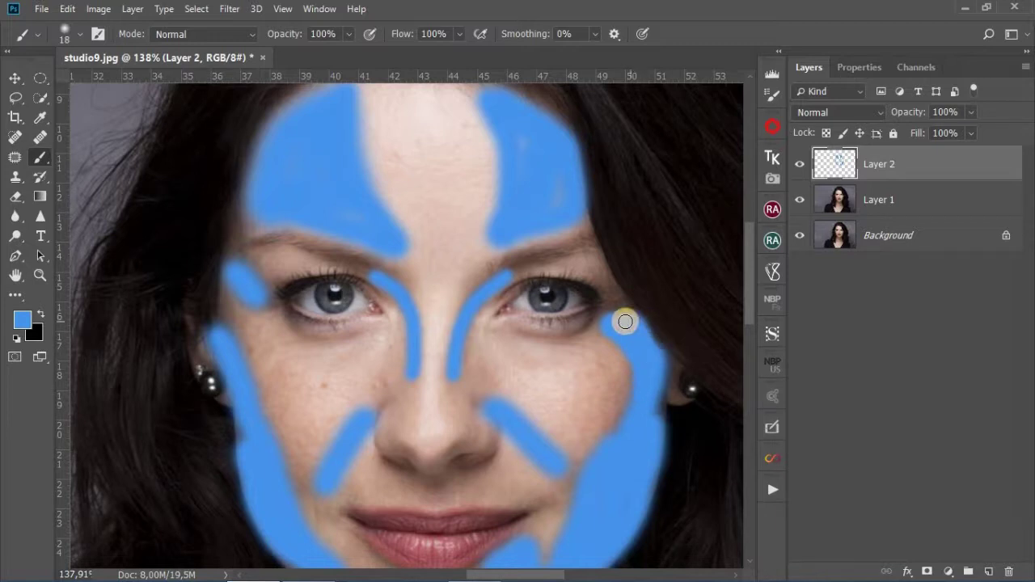
mouse_move(625, 322)
left_mouse_down()
mouse_move(591, 305)
mouse_move(582, 311)
left_mouse_up()
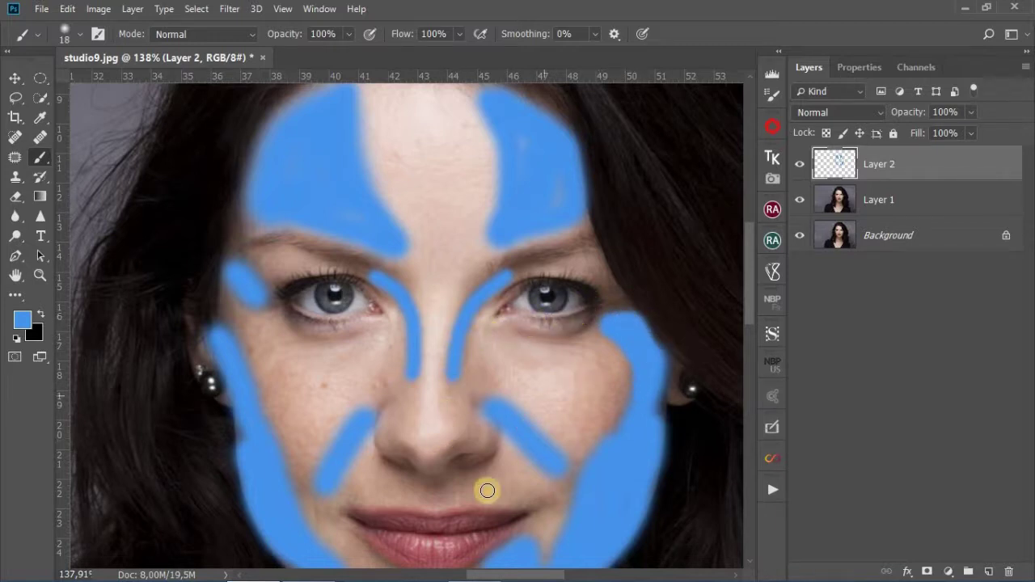
scroll(484, 490, "down", 1)
scroll(483, 485, "down", 1)
scroll(498, 193, "down", 2)
scroll(498, 193, "down", 1)
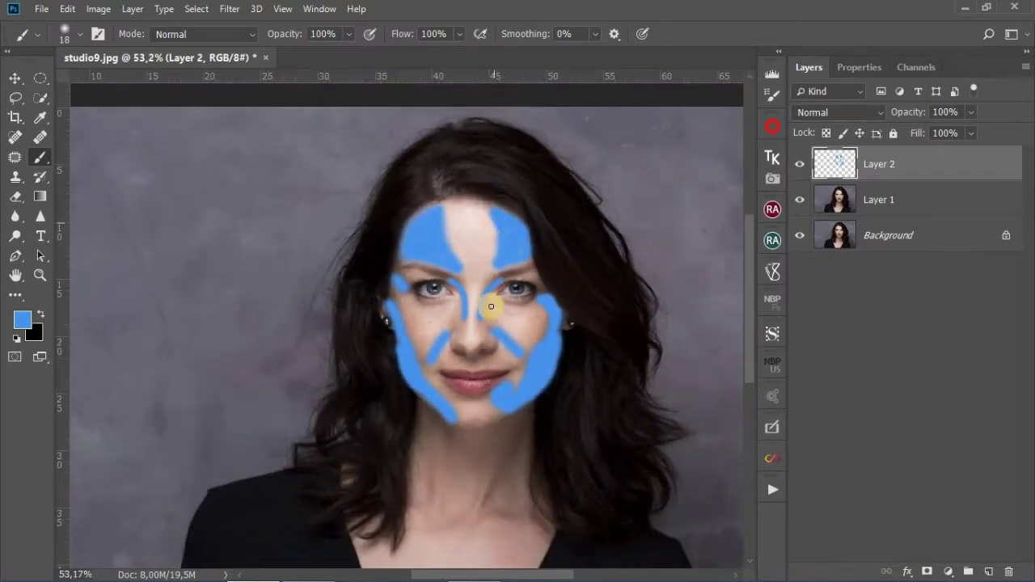
scroll(488, 508, "up", 2)
scroll(482, 489, "up", 1)
scroll(476, 482, "up", 1)
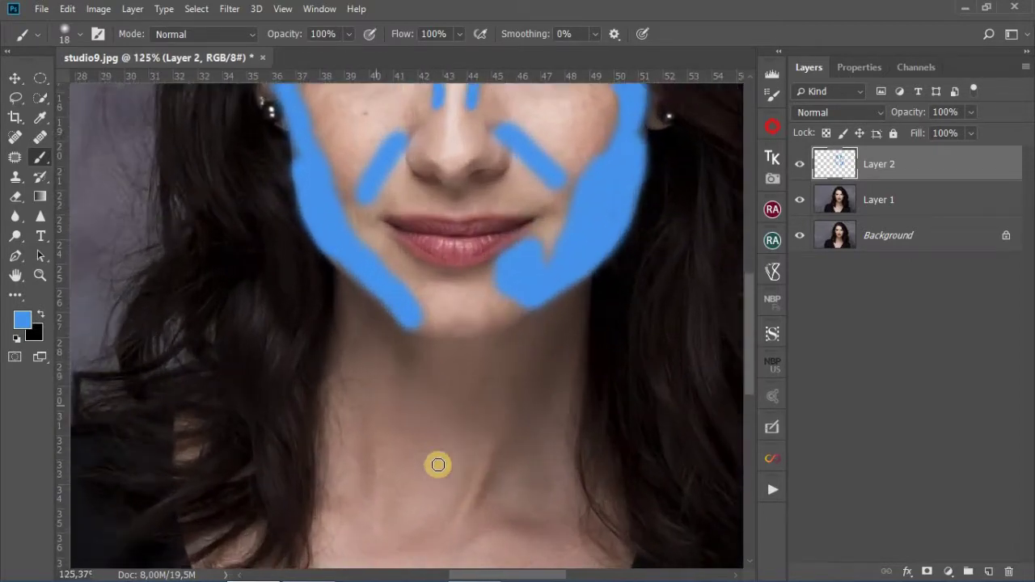
- With a 39 px brush, paint blue along the chin, below it and across the throat
right_click(434, 437, "alt")
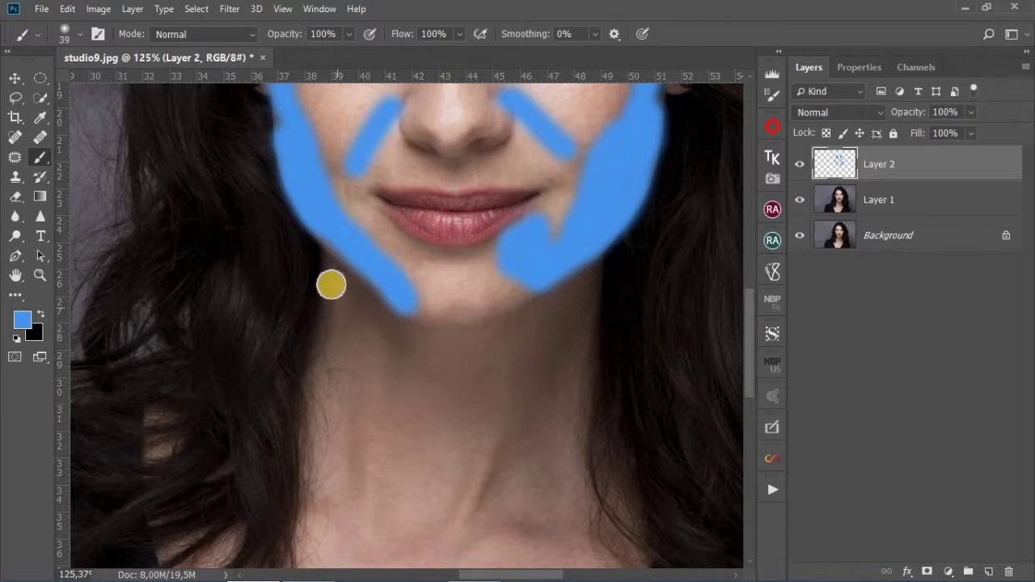
mouse_move(330, 275)
left_mouse_down()
mouse_move(392, 335)
mouse_move(389, 324)
mouse_move(331, 278)
mouse_move(388, 353)
left_mouse_up()
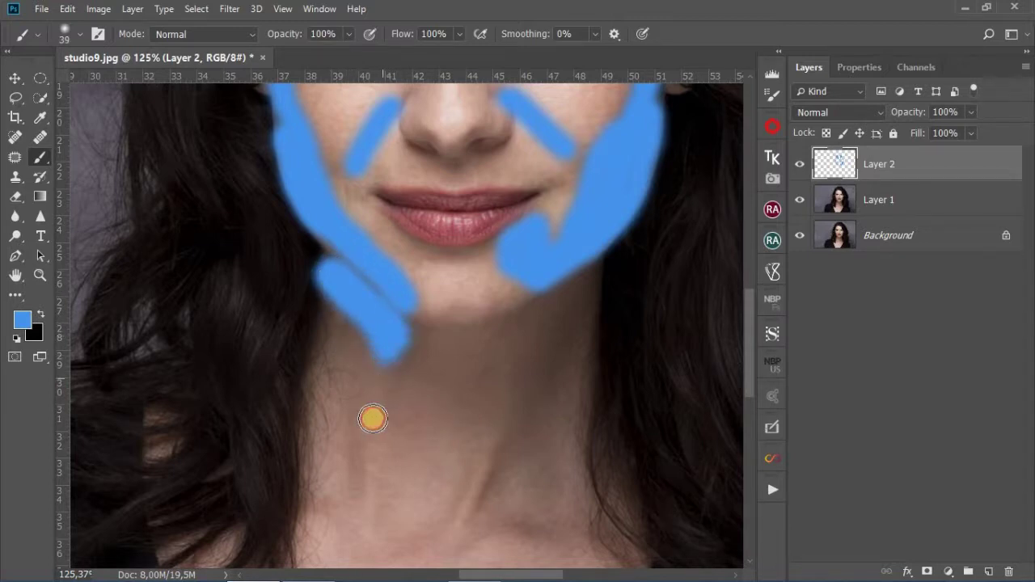
left_click_drag(355, 419, 351, 484)
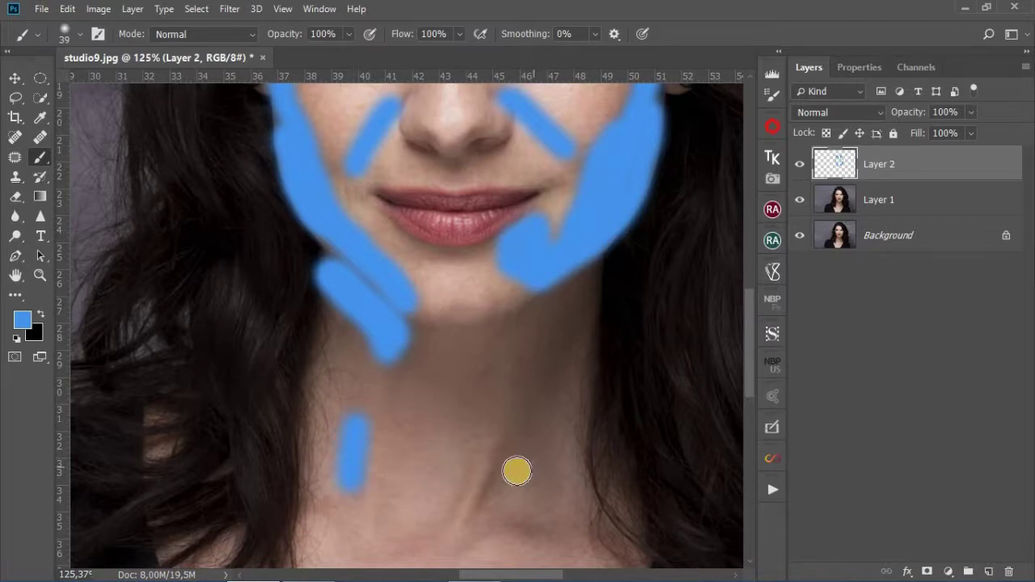
mouse_move(512, 467)
left_mouse_down()
mouse_move(485, 504)
mouse_move(492, 526)
mouse_move(562, 525)
left_mouse_up()
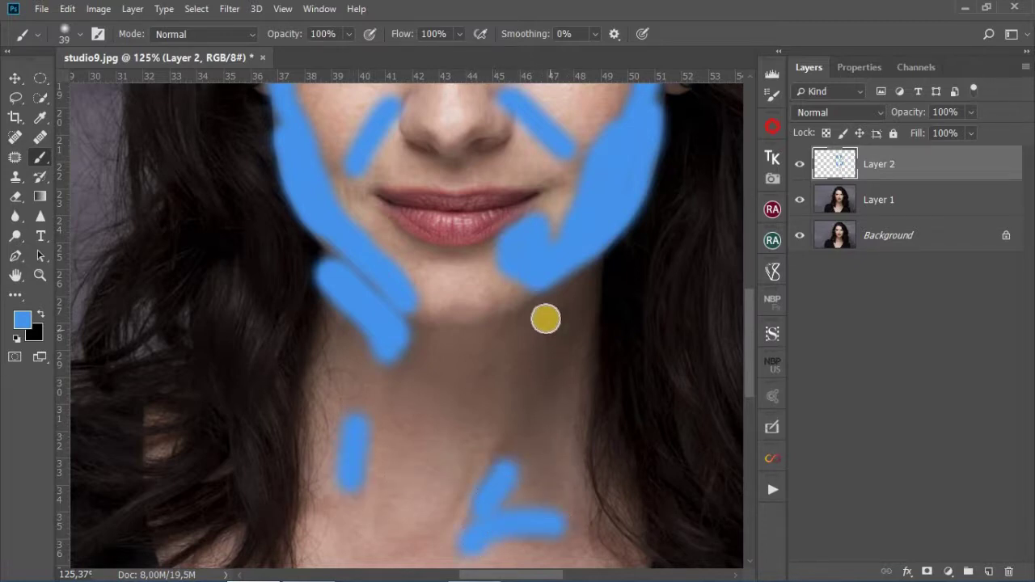
mouse_move(548, 312)
left_mouse_down()
mouse_move(523, 469)
mouse_move(545, 453)
mouse_move(573, 283)
left_mouse_up()
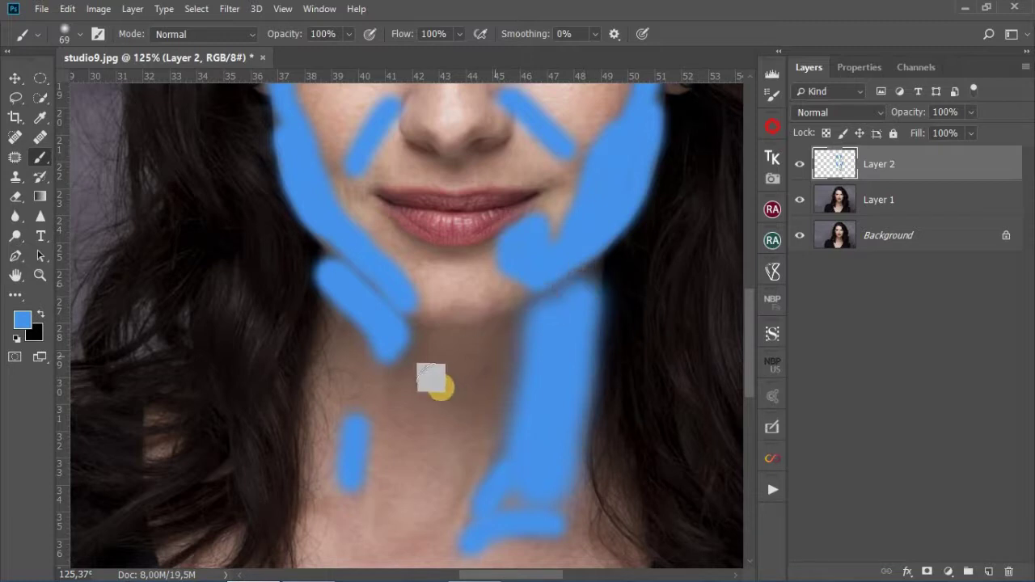
mouse_move(417, 341)
left_mouse_down()
mouse_move(504, 339)
mouse_move(402, 356)
mouse_move(460, 386)
mouse_move(489, 427)
mouse_move(455, 363)
mouse_move(492, 365)
mouse_move(501, 479)
mouse_move(529, 484)
left_mouse_up()
- Shrink the brush to 31 px and extend the blue paint down the neck's left side
scroll(529, 490, "down", 3)
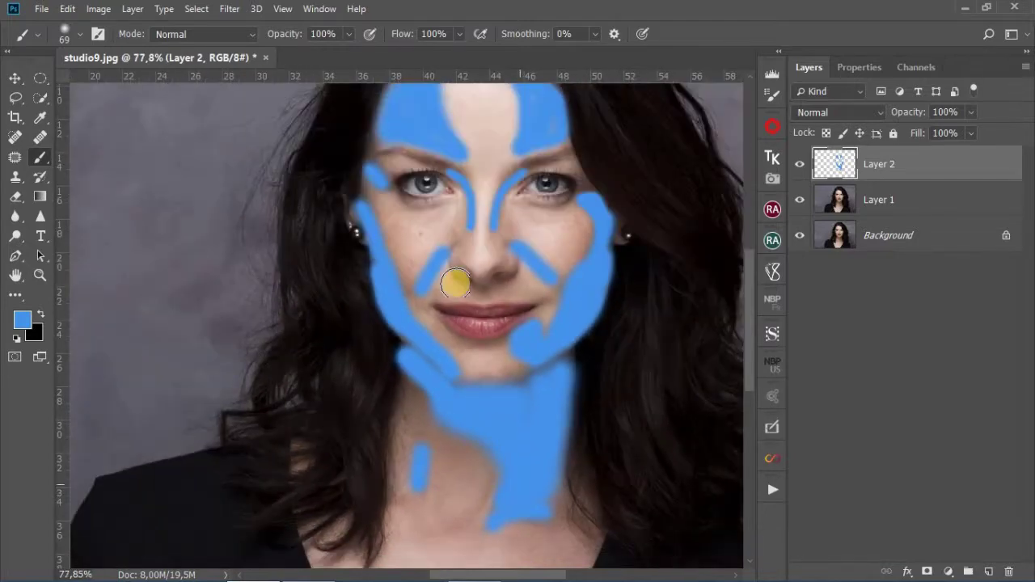
scroll(455, 278, "down", 3)
left_click_drag(436, 395, 437, 402)
scroll(439, 428, "up", 2)
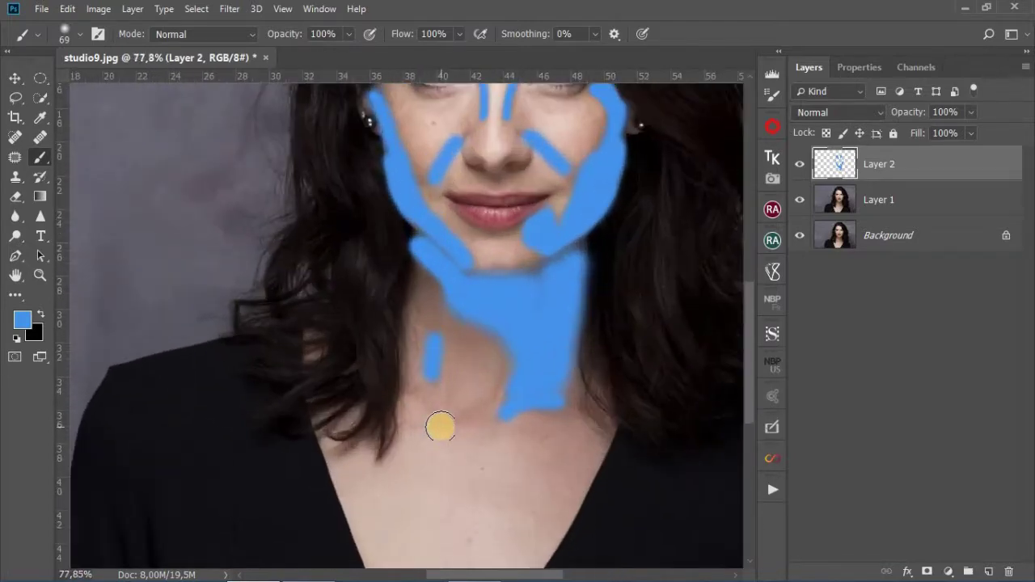
scroll(439, 428, "up", 1)
right_click(455, 422, "alt")
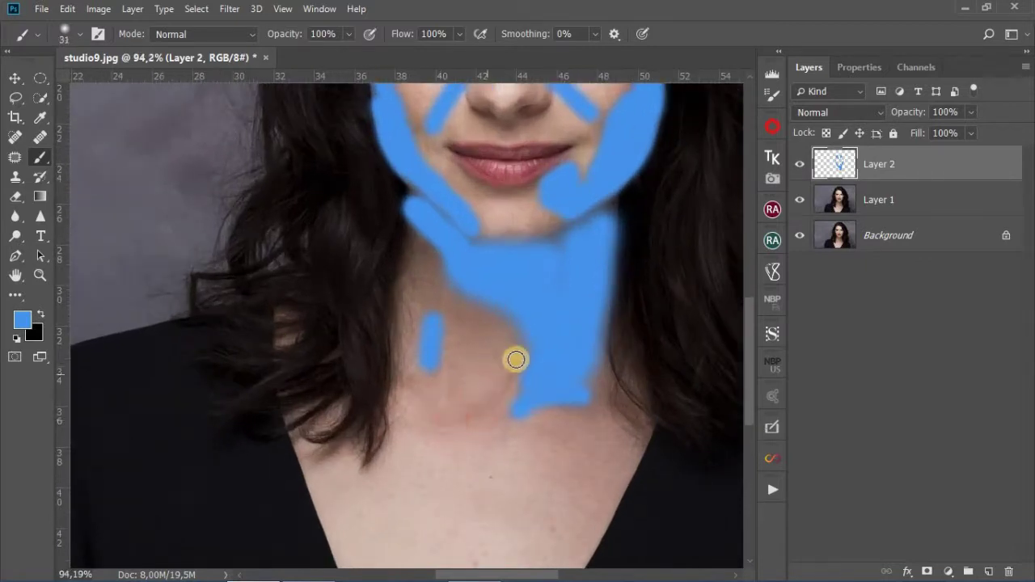
mouse_move(520, 354)
left_mouse_down()
mouse_move(429, 420)
mouse_move(486, 410)
mouse_move(504, 377)
mouse_move(428, 404)
left_mouse_up()
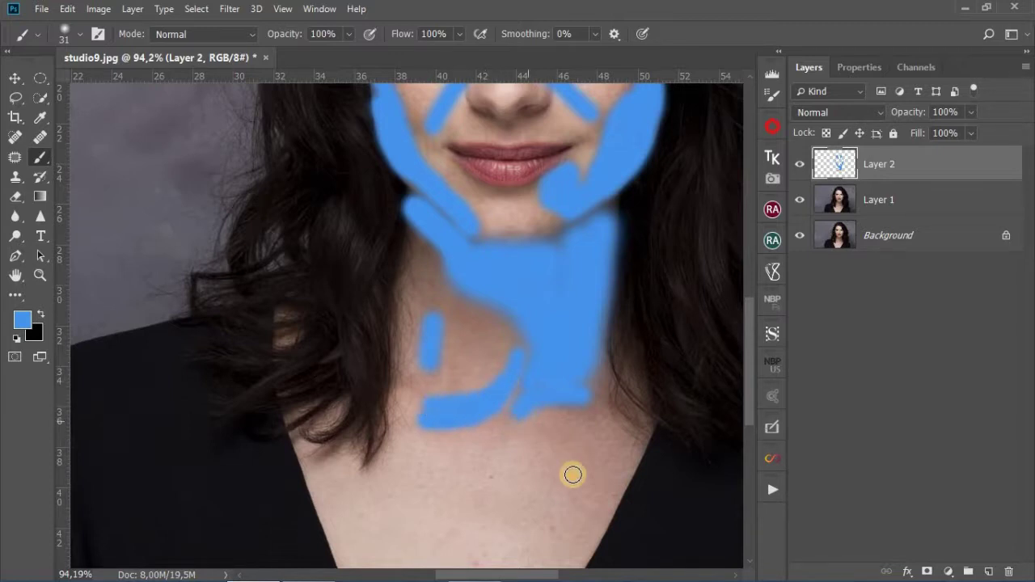
scroll(557, 466, "down", 2)
scroll(517, 311, "down", 2)
scroll(517, 311, "down", 2)
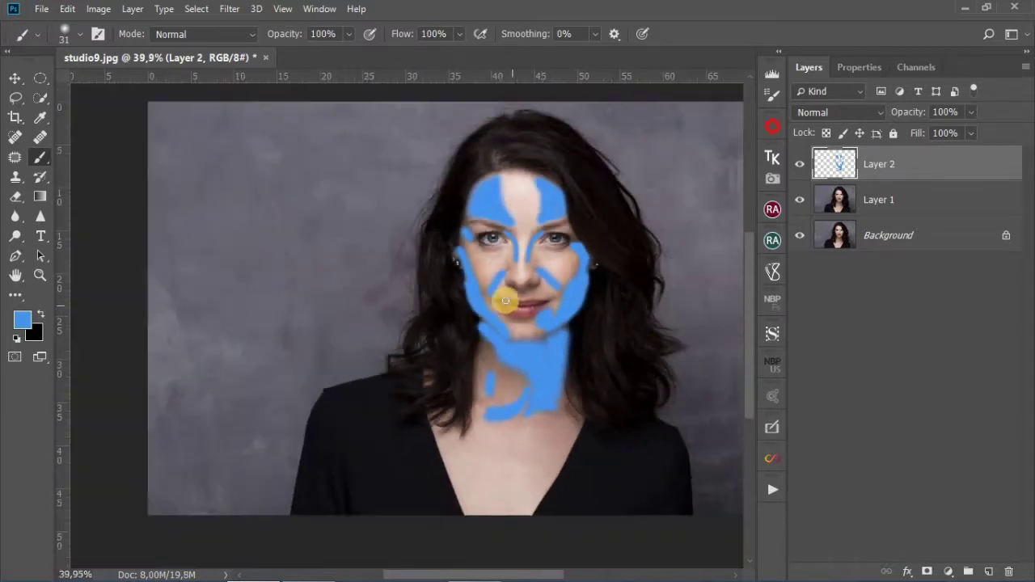
scroll(557, 407, "up", 1)
scroll(559, 409, "up", 2)
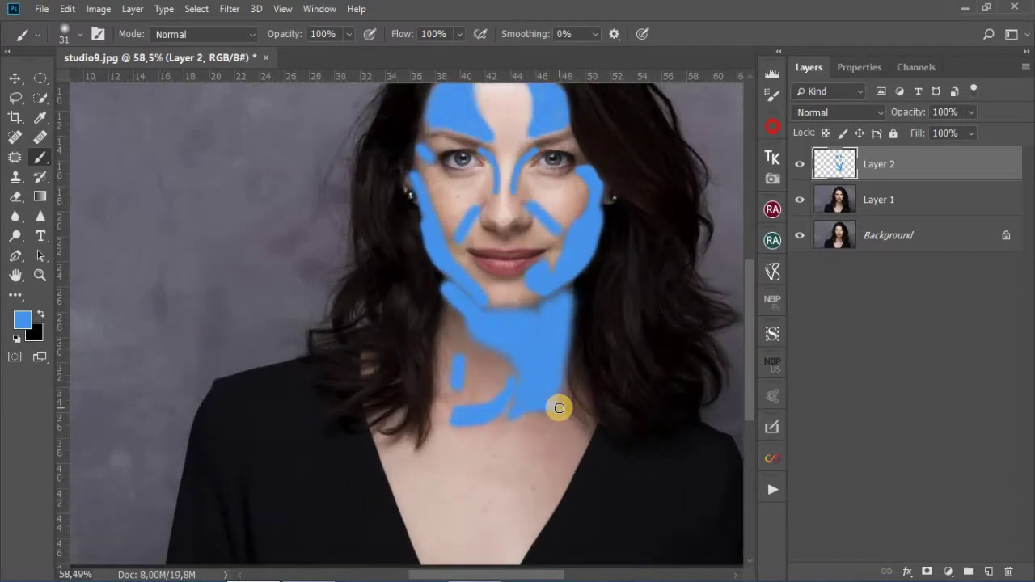
scroll(559, 407, "down", 2)
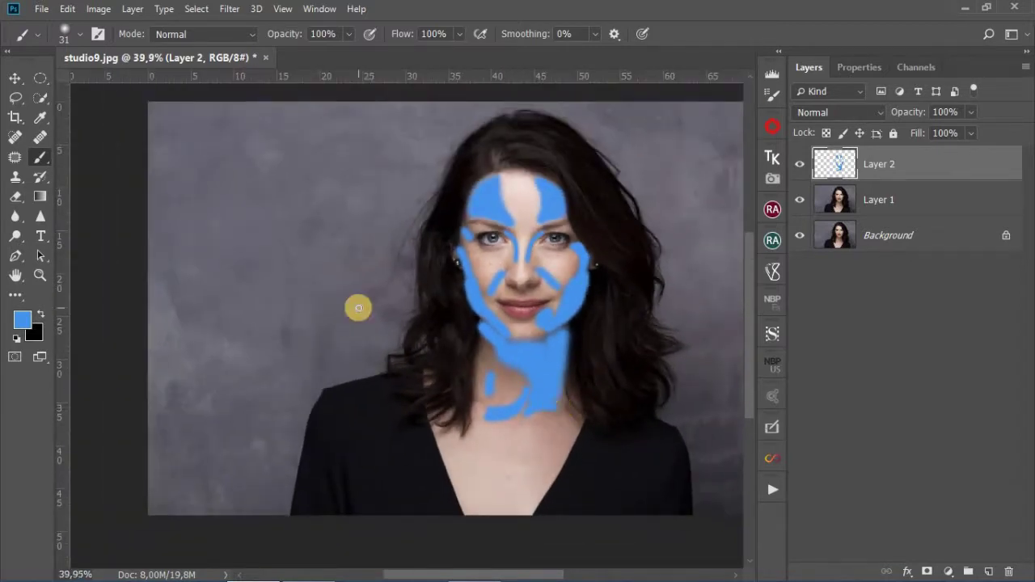
scroll(359, 308, "down", 1)
scroll(504, 300, "up", 1)
scroll(577, 308, "up", 2)
scroll(577, 308, "up", 1)
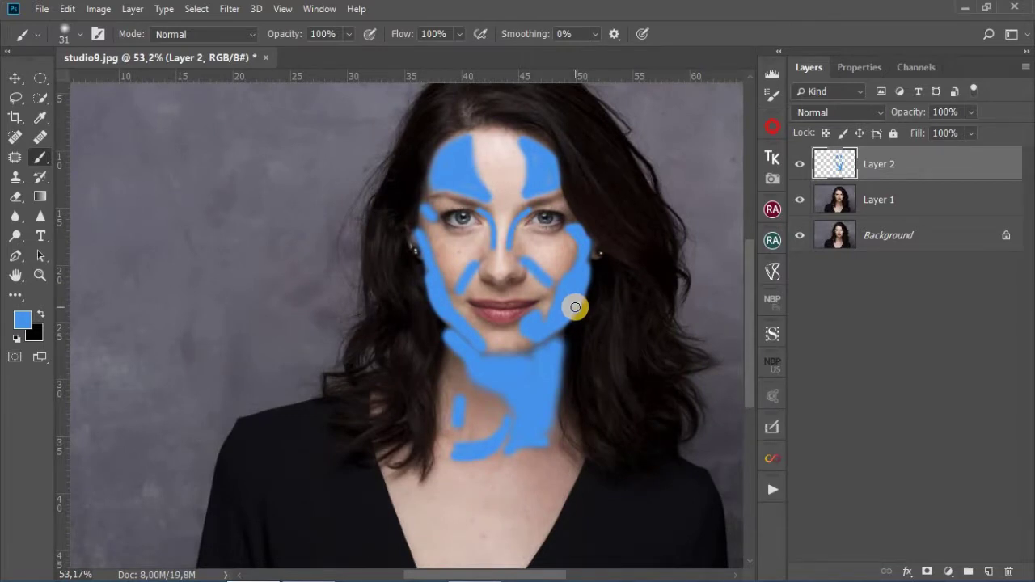
- Choose pale yellow #eef192 as the foreground colour
left_click(24, 321)
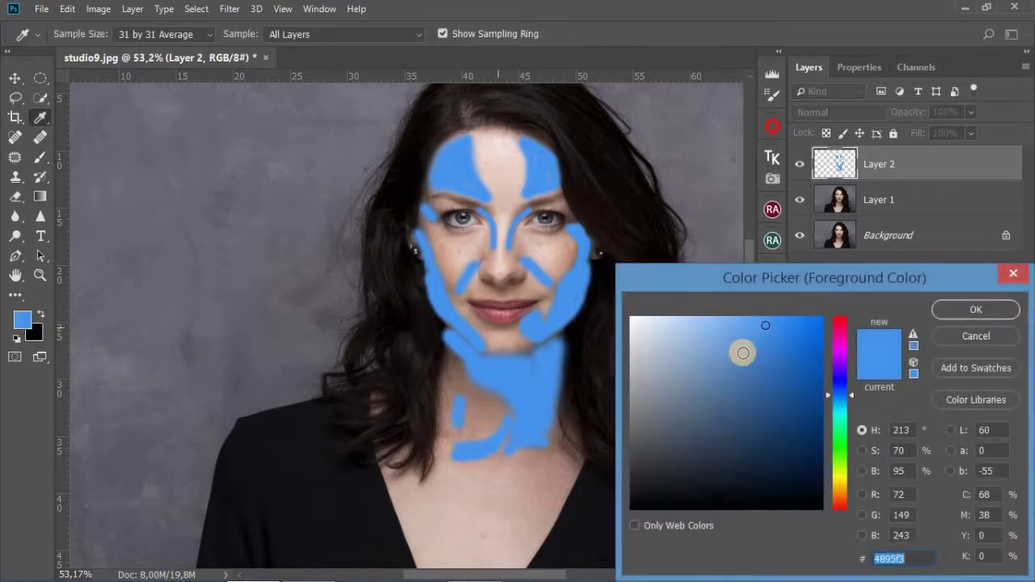
left_click(838, 476)
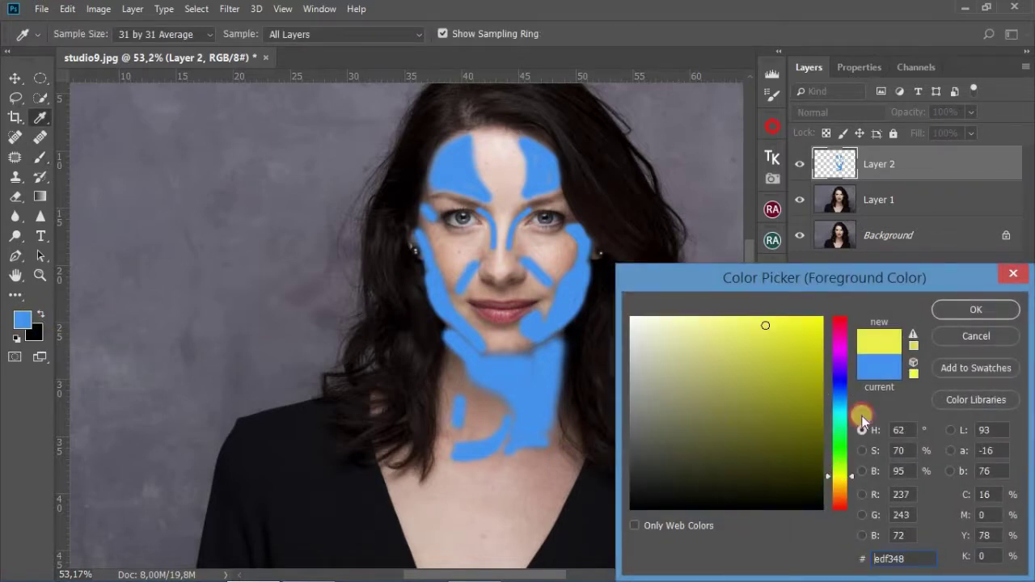
left_click(707, 327)
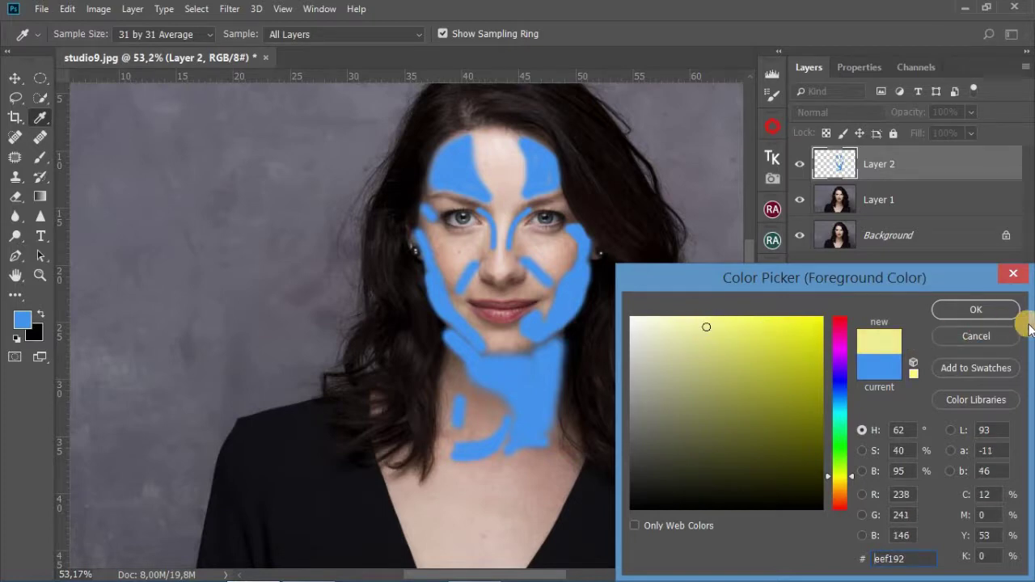
left_click(977, 310)
- With a 110 px brush, paint yellow down the forehead and the centre of the nose
key("b")
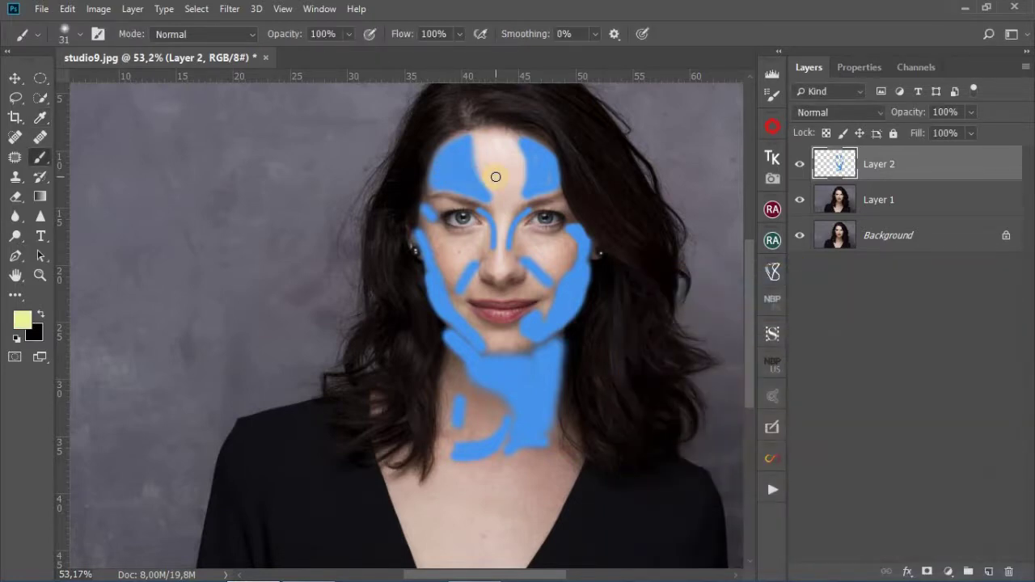
left_click_drag(498, 177, 512, 175)
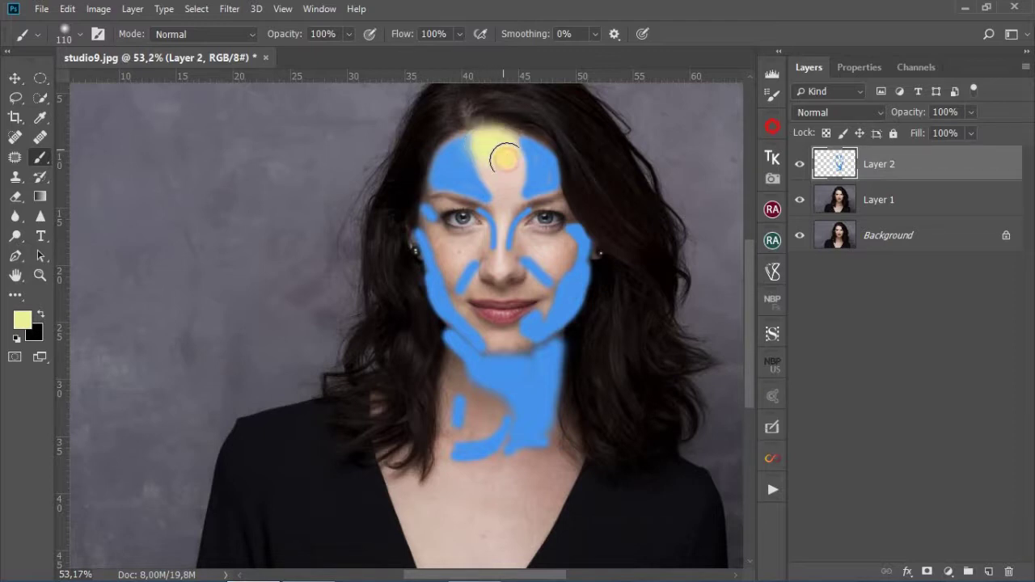
mouse_move(505, 188)
left_mouse_down()
mouse_move(496, 170)
mouse_move(479, 205)
mouse_move(497, 231)
left_mouse_up()
scroll(510, 197, "up", 3)
scroll(505, 201, "up", 1)
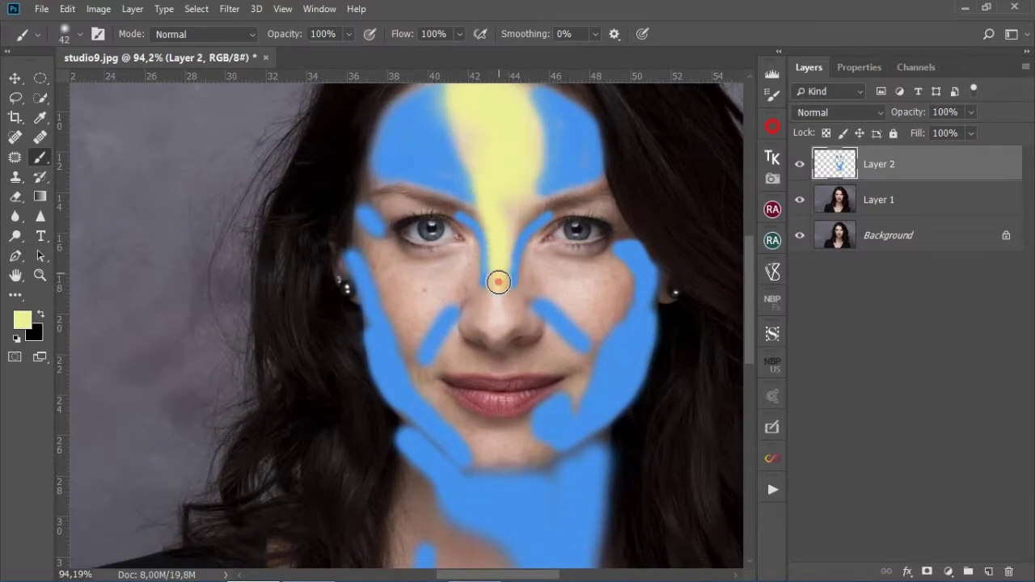
left_click_drag(498, 282, 498, 311)
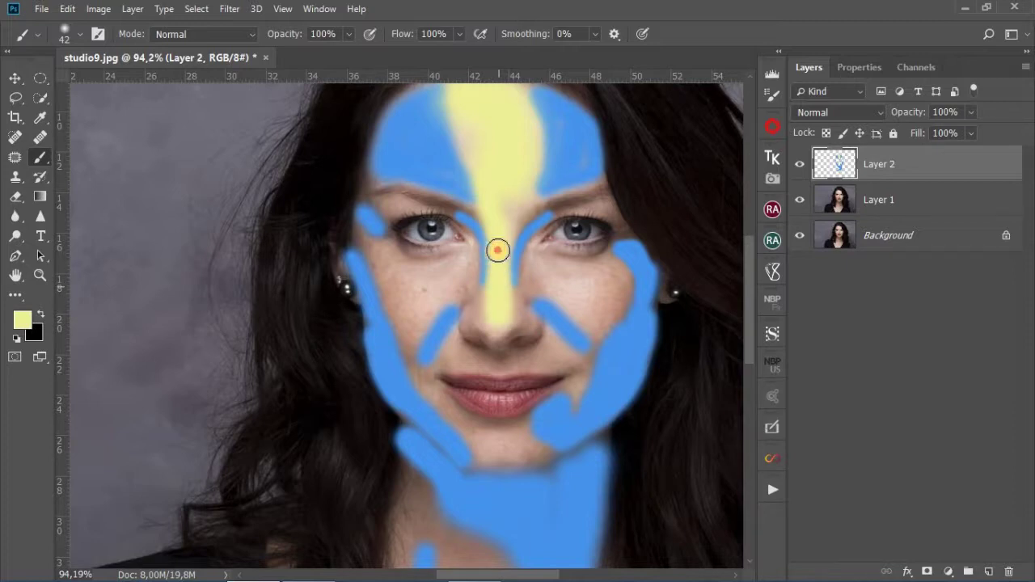
left_click_drag(498, 250, 532, 199)
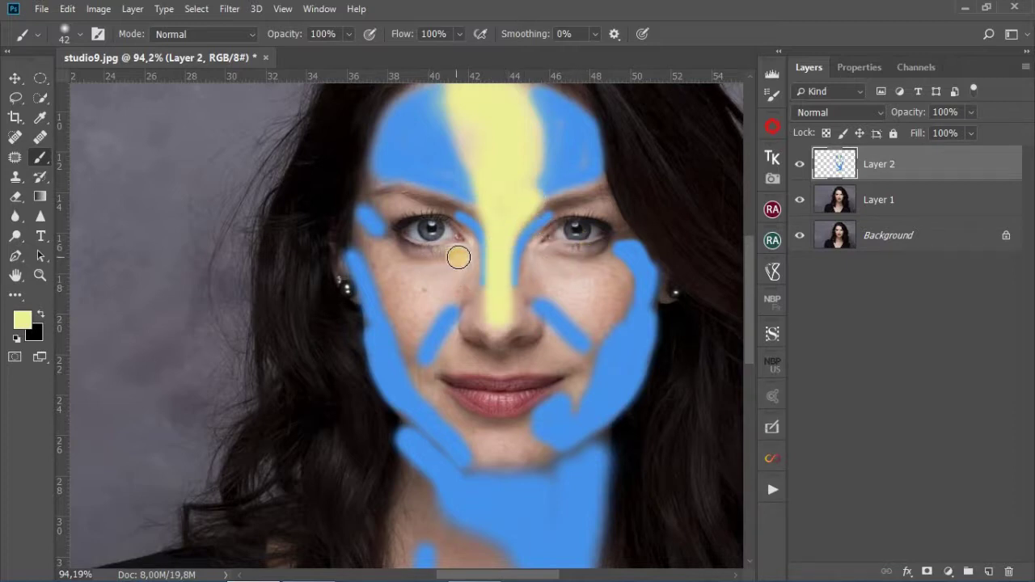
- Paint yellow under both eyes on the cheeks, then a thin stroke along the left eyebrow
mouse_move(429, 261)
left_mouse_down()
mouse_move(377, 247)
mouse_move(401, 332)
mouse_move(446, 297)
left_mouse_up()
mouse_move(466, 258)
left_mouse_down()
mouse_move(426, 270)
mouse_move(409, 300)
mouse_move(434, 284)
mouse_move(404, 288)
left_mouse_up()
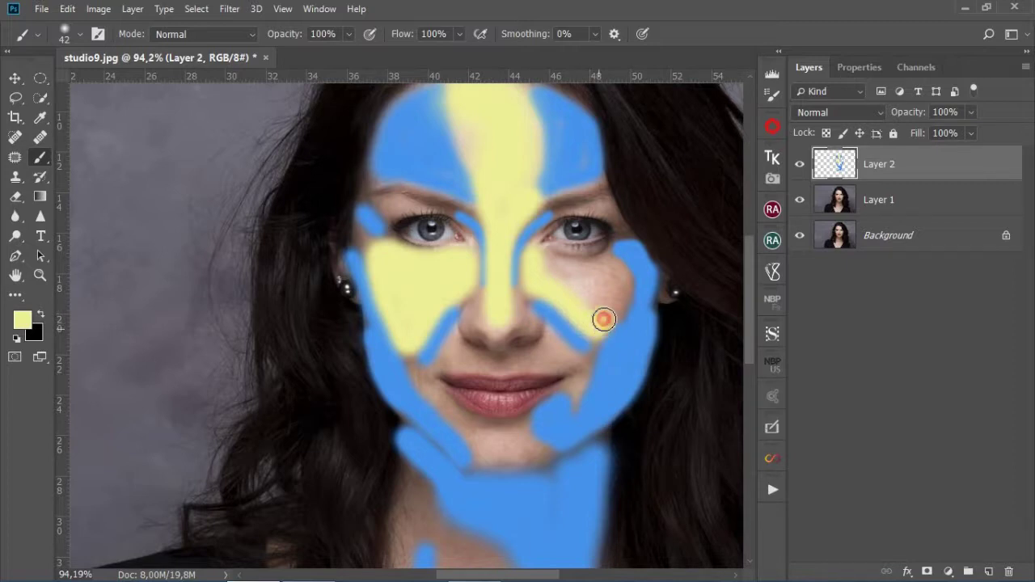
mouse_move(620, 284)
left_mouse_down()
mouse_move(608, 266)
mouse_move(564, 268)
mouse_move(536, 254)
mouse_move(583, 296)
mouse_move(575, 282)
mouse_move(557, 288)
mouse_move(587, 303)
left_mouse_up()
scroll(383, 203, "up", 2)
scroll(381, 194, "up", 3)
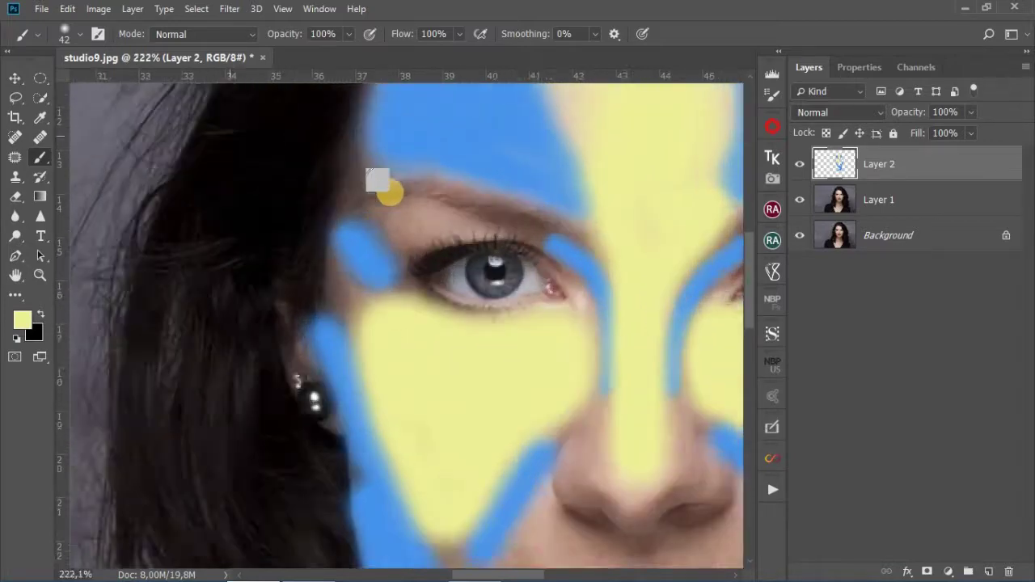
right_click(457, 222, "alt")
left_click_drag(457, 222, 448, 221)
mouse_move(360, 215)
left_mouse_down()
mouse_move(420, 208)
mouse_move(471, 243)
mouse_move(411, 245)
mouse_move(377, 224)
mouse_move(462, 236)
mouse_move(429, 224)
mouse_move(411, 235)
left_mouse_up()
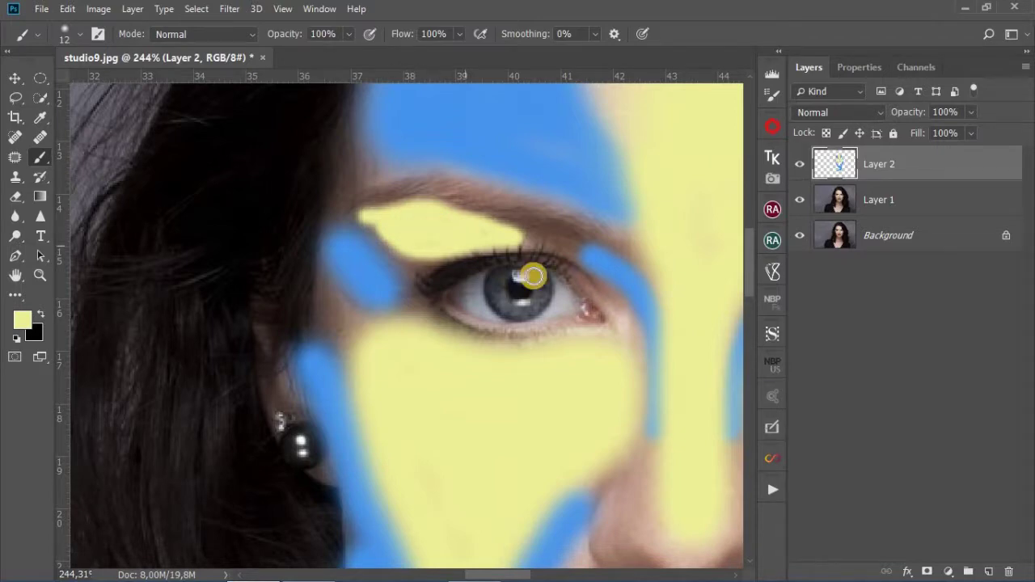
- Paint a yellow highlight along the right eyebrow
scroll(251, 203, "down", 2)
scroll(215, 197, "down", 3)
scroll(220, 197, "down", 2)
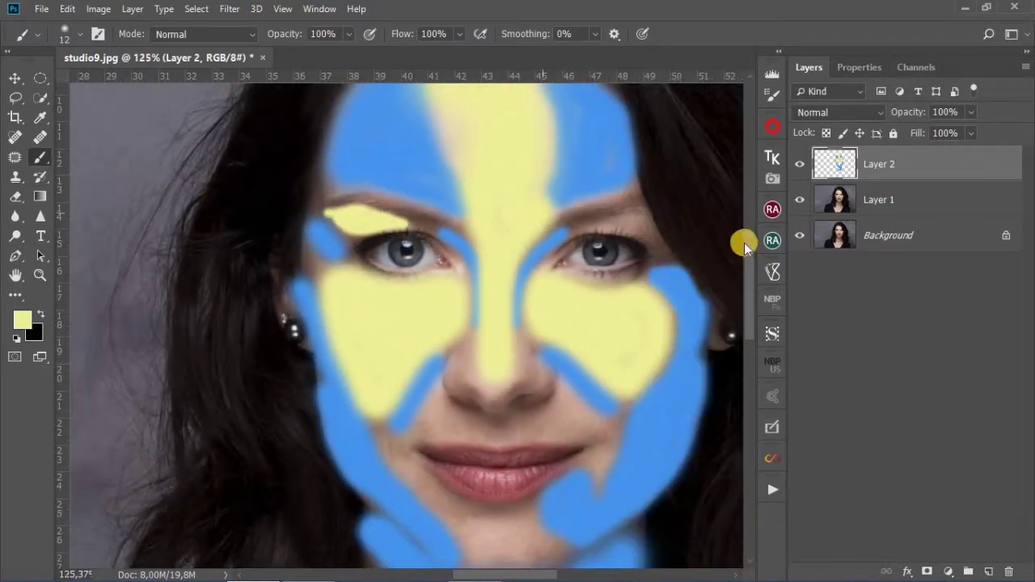
scroll(667, 229, "up", 3)
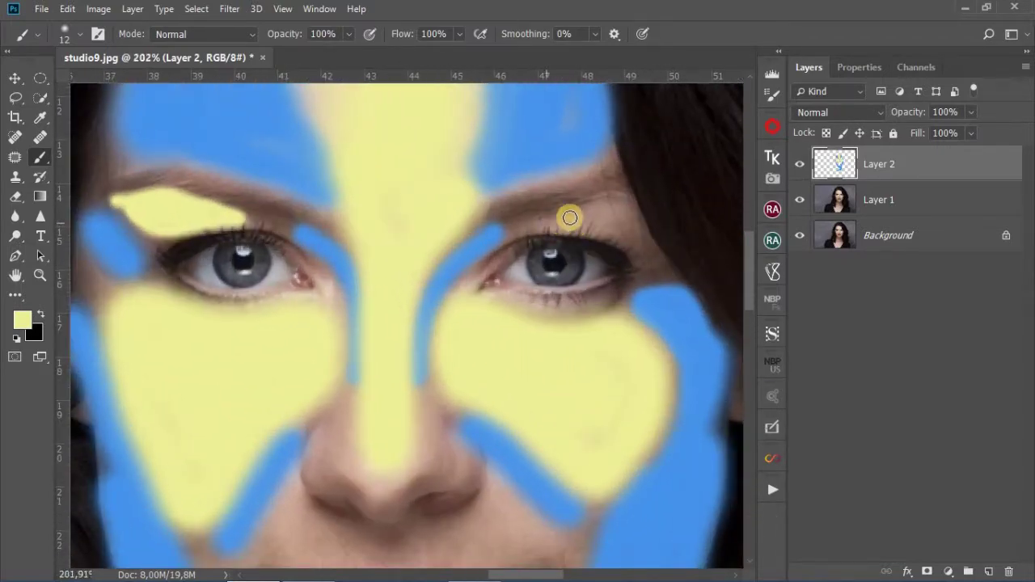
mouse_move(584, 211)
left_mouse_down()
mouse_move(615, 203)
mouse_move(652, 221)
mouse_move(662, 248)
mouse_move(548, 222)
mouse_move(588, 215)
mouse_move(655, 241)
left_mouse_up()
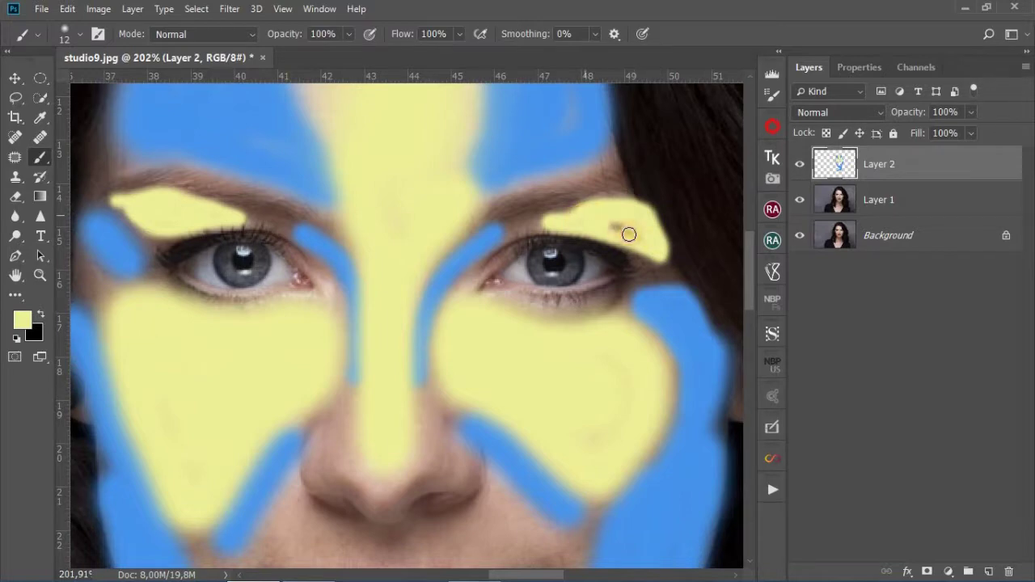
- With a 40 px brush, paint yellow beside the nose, on the nose tip and above the lip
scroll(437, 289, "down", 1)
scroll(404, 453, "down", 2)
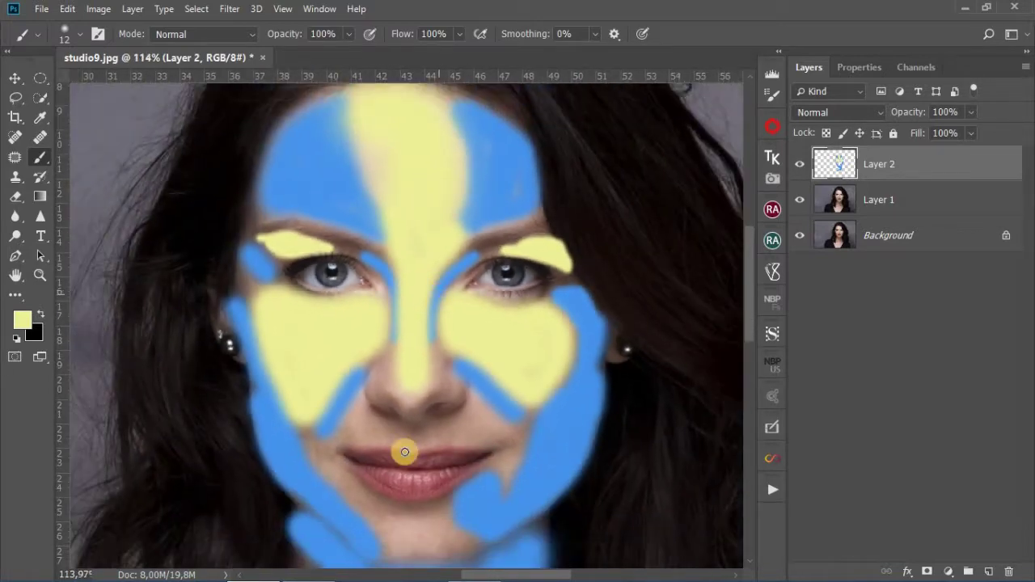
scroll(404, 462, "up", 1)
scroll(405, 462, "down", 1)
scroll(404, 458, "down", 2)
scroll(404, 453, "down", 1)
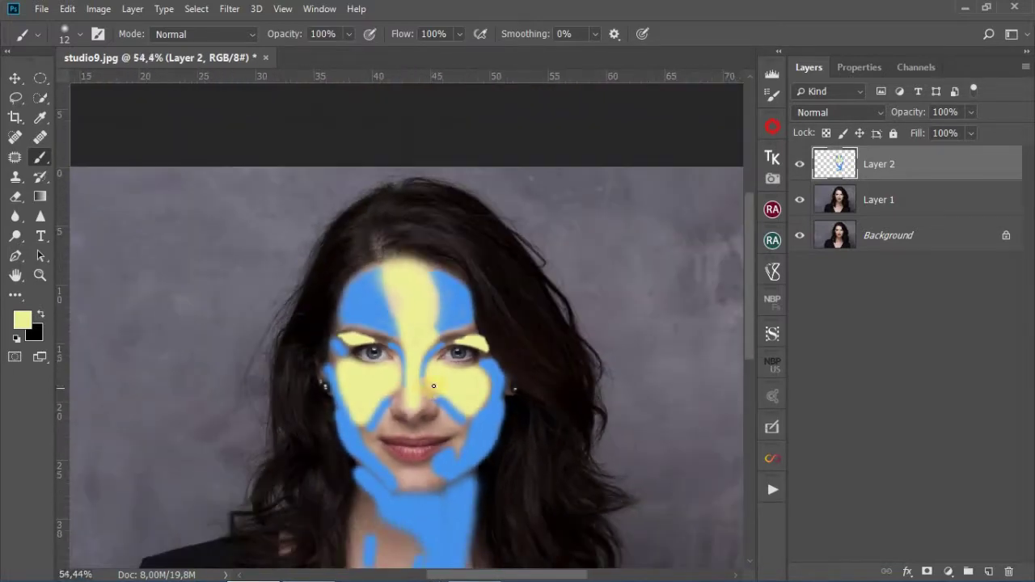
scroll(400, 435, "down", 1)
scroll(399, 435, "up", 2)
scroll(426, 474, "up", 1)
scroll(435, 466, "up", 1)
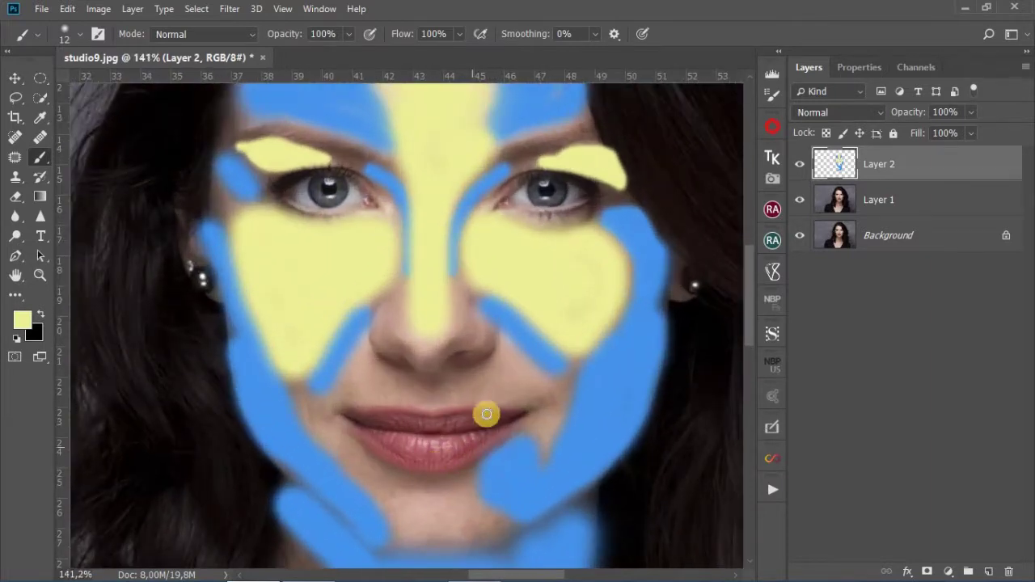
right_click(493, 389, "alt")
mouse_move(508, 385)
left_mouse_down()
mouse_move(502, 348)
mouse_move(541, 445)
left_mouse_up()
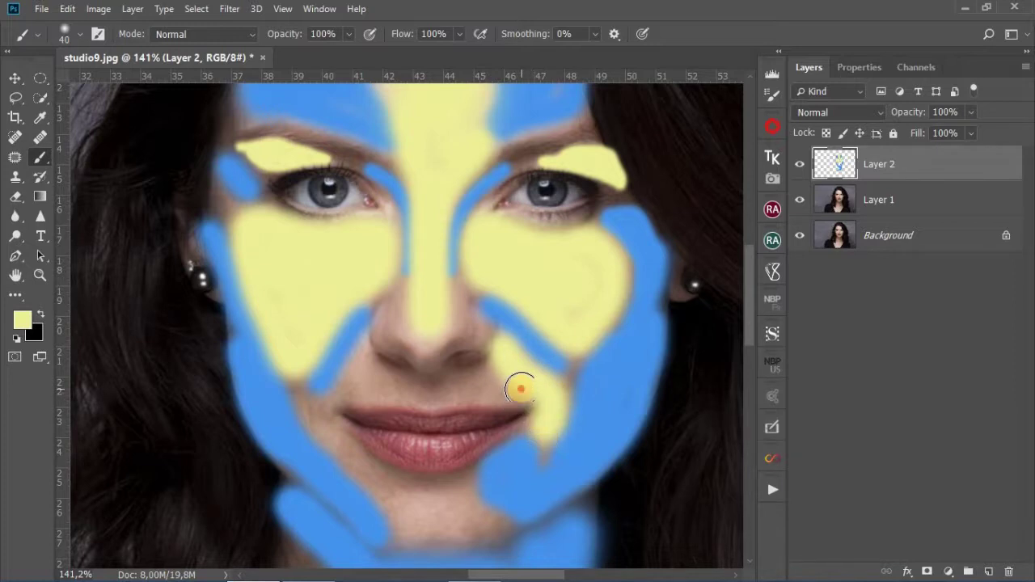
left_click_drag(521, 389, 491, 370)
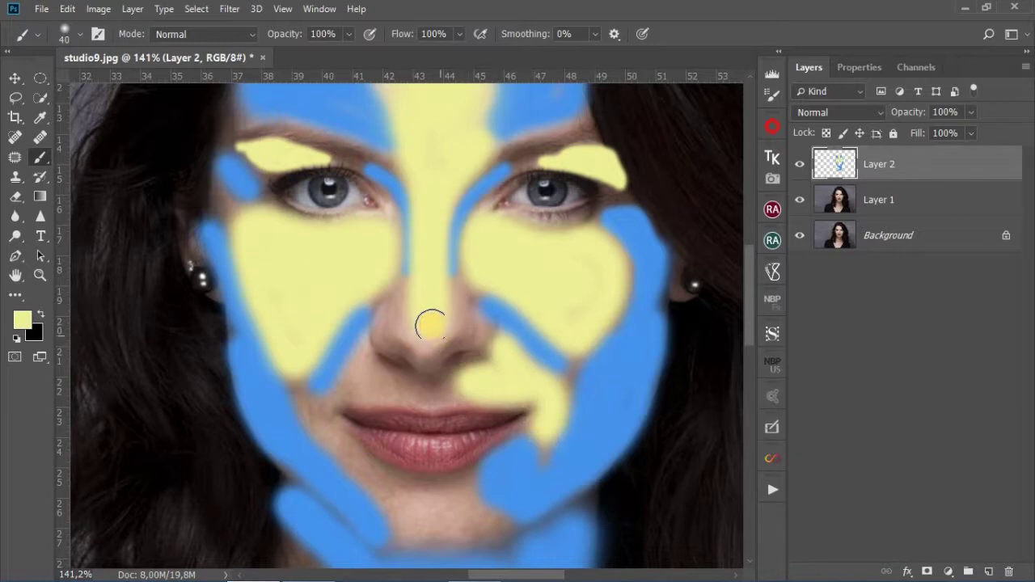
left_click_drag(428, 339, 435, 331)
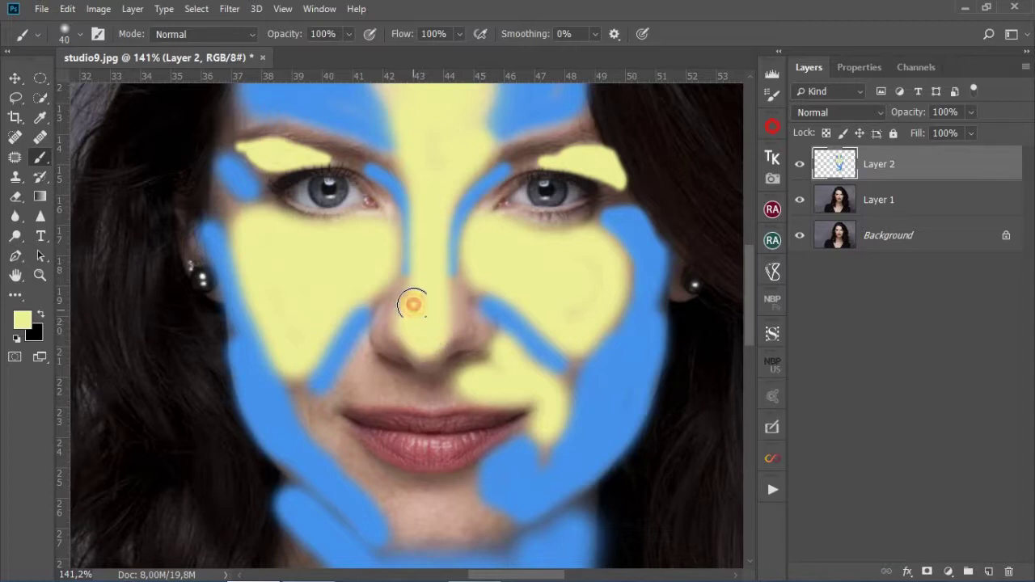
left_click_drag(398, 320, 388, 328)
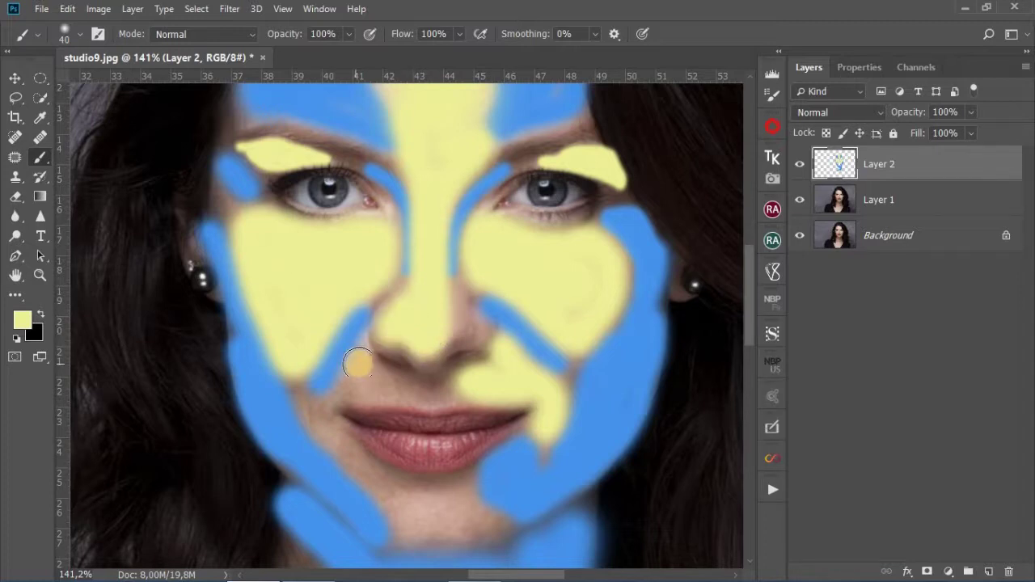
mouse_move(360, 367)
left_mouse_down()
mouse_move(352, 386)
mouse_move(383, 377)
mouse_move(397, 386)
mouse_move(301, 410)
mouse_move(391, 483)
mouse_move(474, 487)
mouse_move(410, 504)
mouse_move(439, 531)
mouse_move(490, 527)
mouse_move(443, 515)
mouse_move(492, 507)
left_mouse_up()
- Paint yellow streaks down the left side of the neck and across toward the right neck
scroll(481, 470, "down", 2)
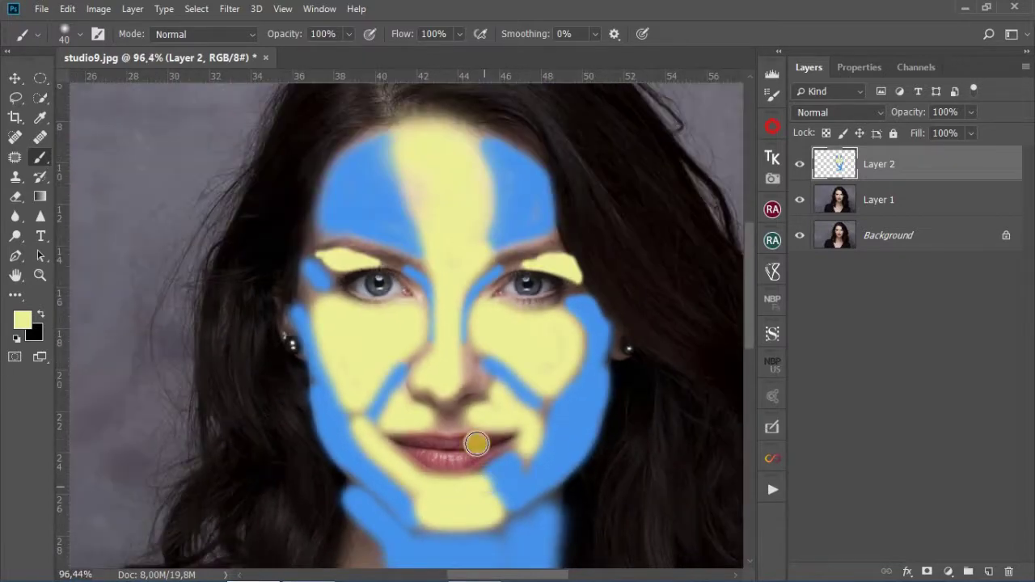
scroll(474, 372, "down", 1)
scroll(473, 307, "down", 1)
scroll(473, 308, "down", 1)
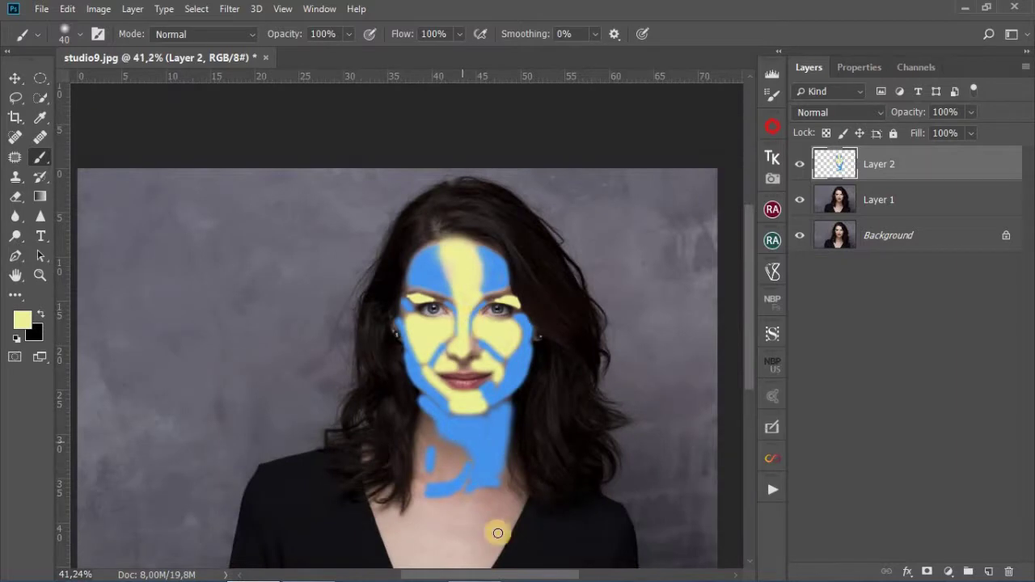
scroll(470, 548, "up", 2)
scroll(464, 515, "up", 1)
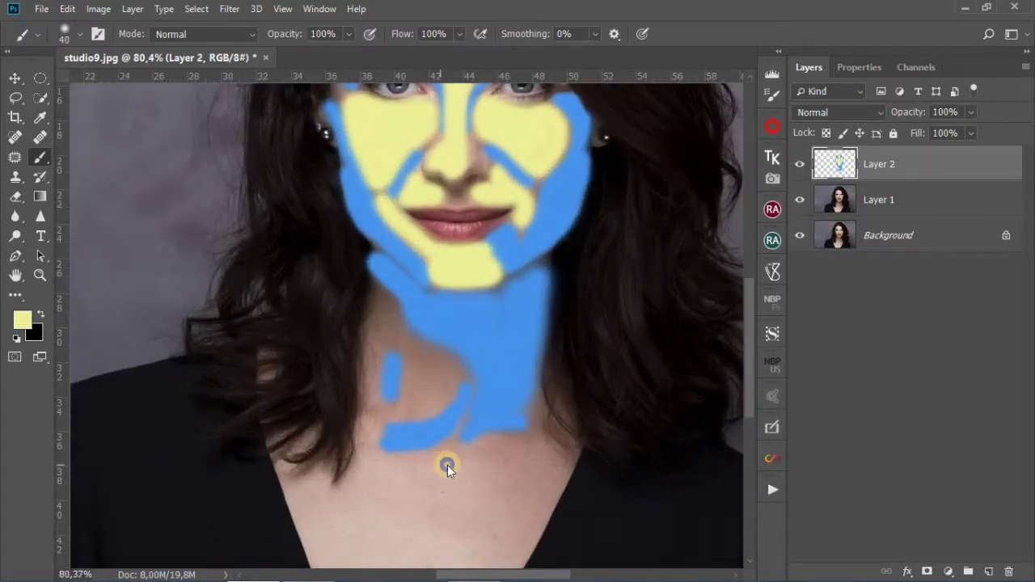
left_click_drag(377, 319, 385, 306)
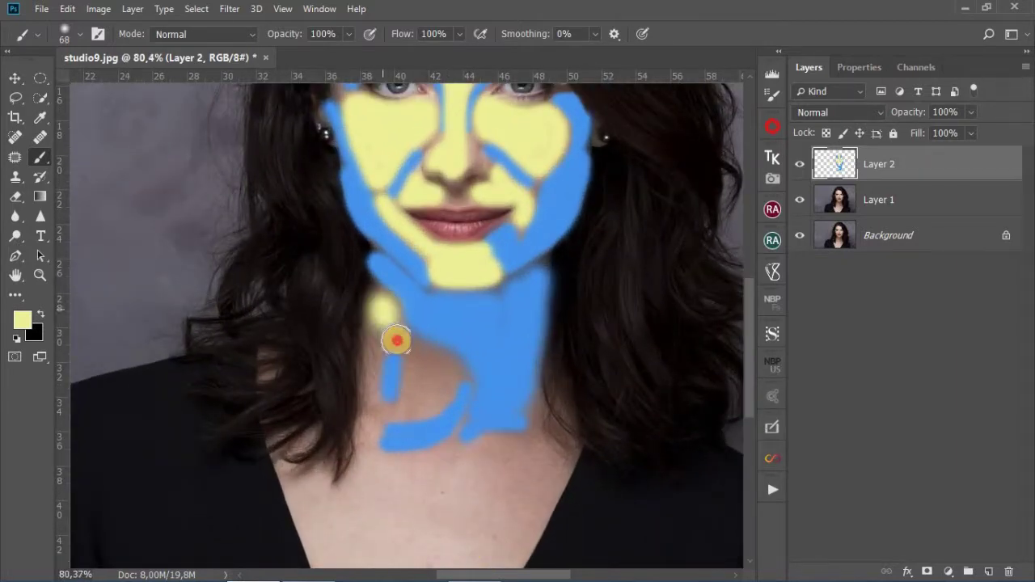
mouse_move(397, 341)
left_mouse_down()
mouse_move(434, 358)
mouse_move(439, 381)
mouse_move(407, 407)
mouse_move(417, 375)
left_mouse_up()
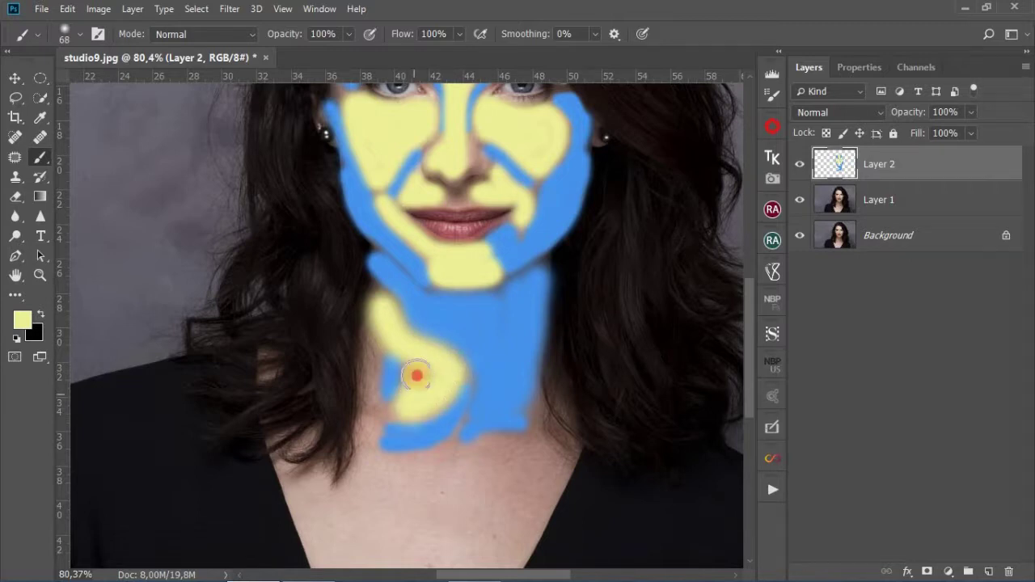
mouse_move(369, 339)
left_mouse_down()
mouse_move(369, 464)
mouse_move(300, 488)
mouse_move(328, 514)
left_mouse_up()
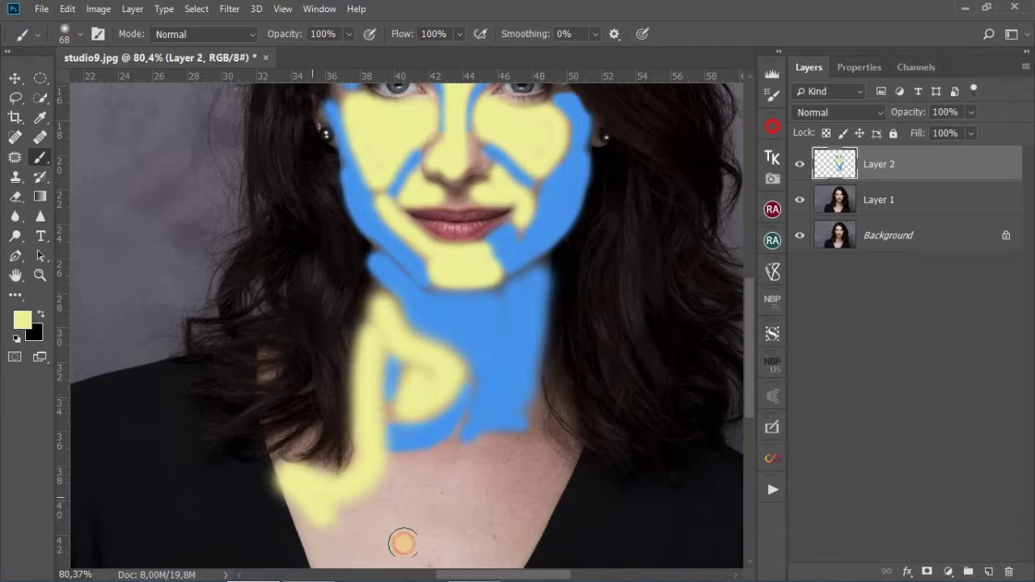
mouse_move(403, 543)
left_mouse_down()
mouse_move(537, 466)
mouse_move(545, 418)
mouse_move(542, 464)
mouse_move(513, 444)
mouse_move(397, 464)
mouse_move(384, 484)
left_mouse_up()
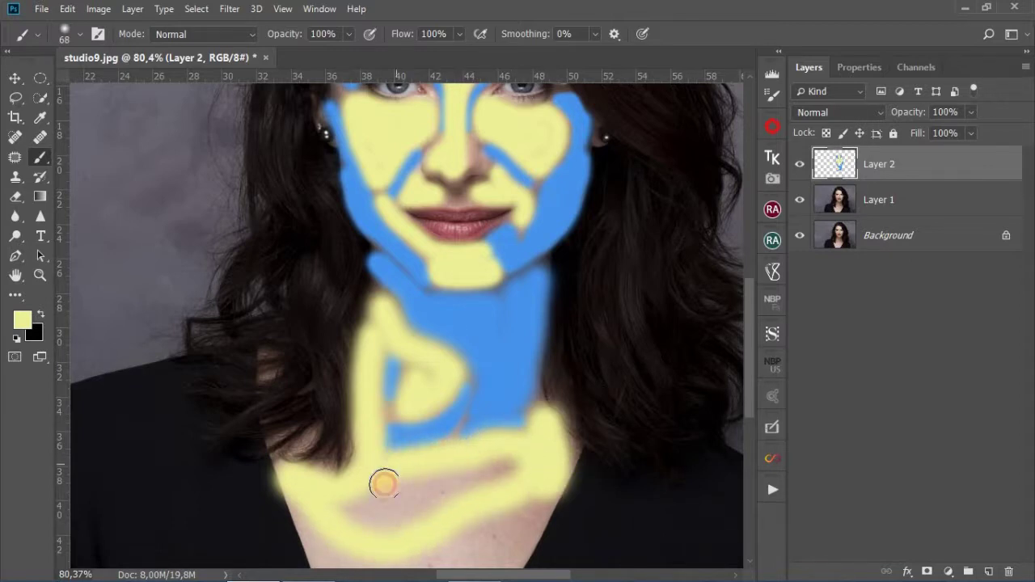
- Enlarge the brush and fill the neck and the chest's V-shaped area with yellow
scroll(429, 534, "down", 1)
scroll(446, 550, "down", 3)
scroll(470, 446, "down", 1)
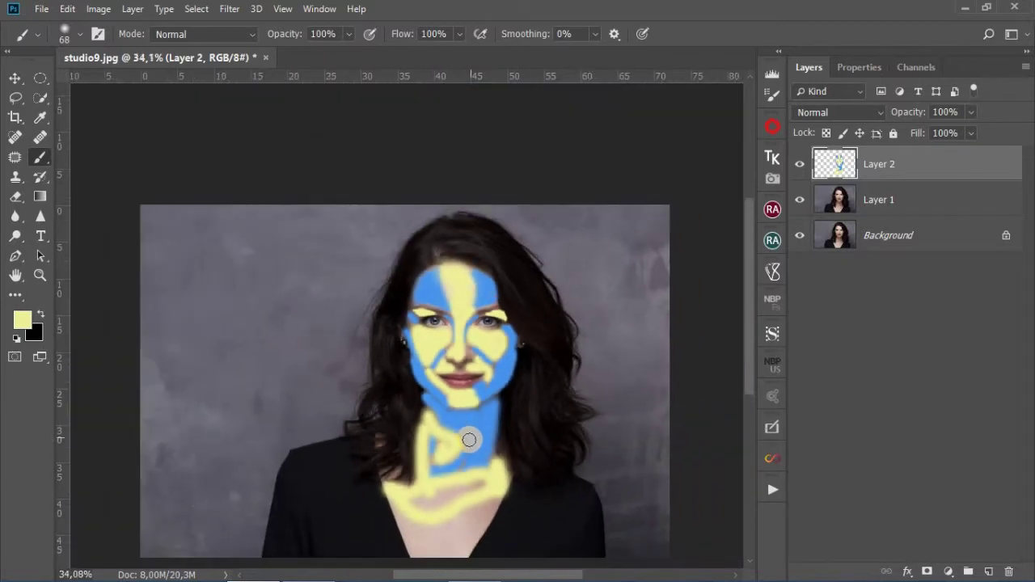
scroll(469, 441, "down", 1)
scroll(452, 549, "up", 2)
scroll(451, 548, "up", 1)
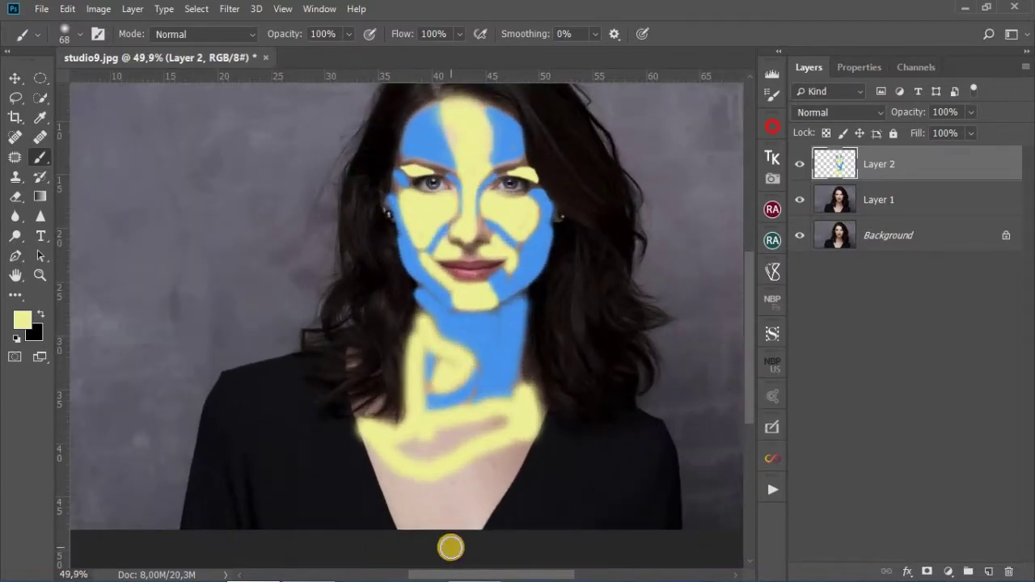
scroll(453, 547, "up", 2)
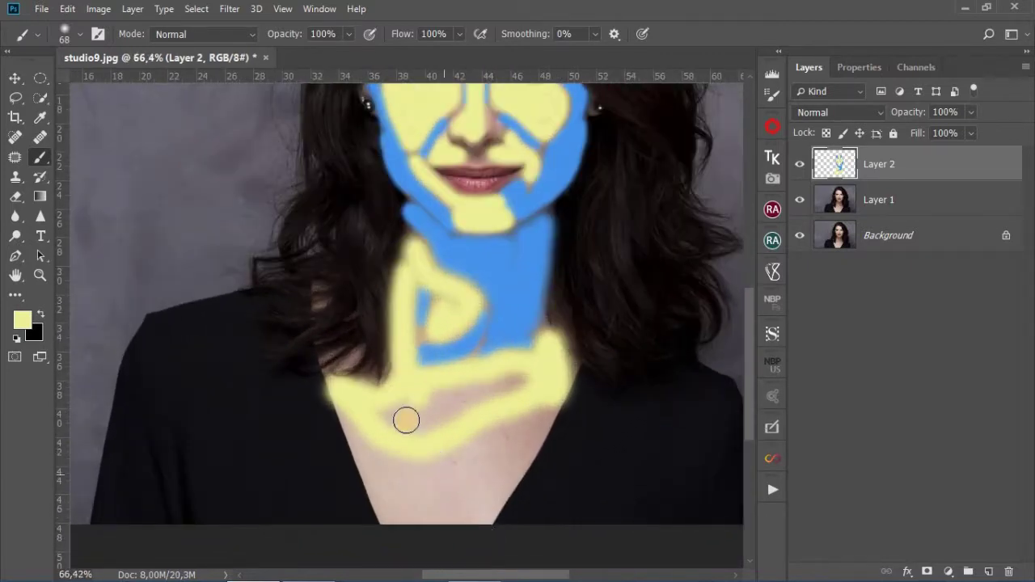
left_click_drag(407, 418, 423, 420)
mouse_move(358, 405)
left_mouse_down()
mouse_move(458, 504)
mouse_move(443, 444)
mouse_move(463, 474)
left_mouse_up()
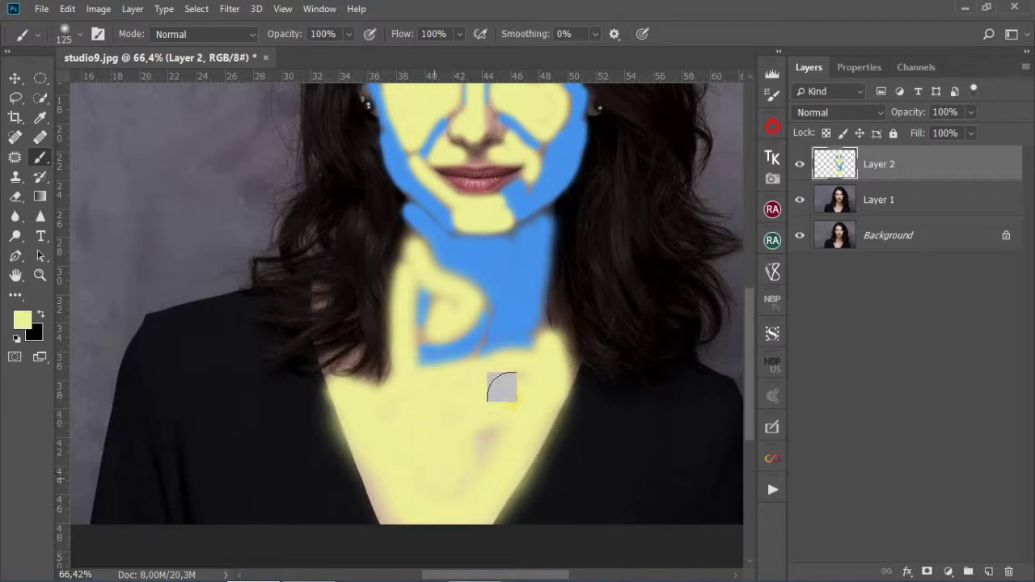
scroll(477, 158, "down", 3)
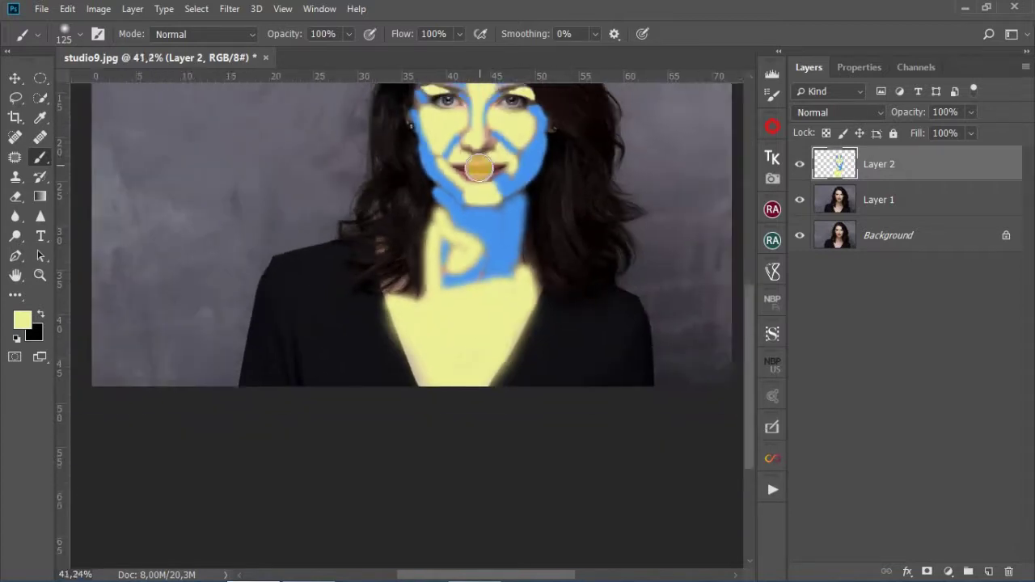
scroll(418, 395, "down", 1)
scroll(418, 396, "down", 1)
scroll(418, 432, "down", 1)
scroll(477, 129, "up", 1)
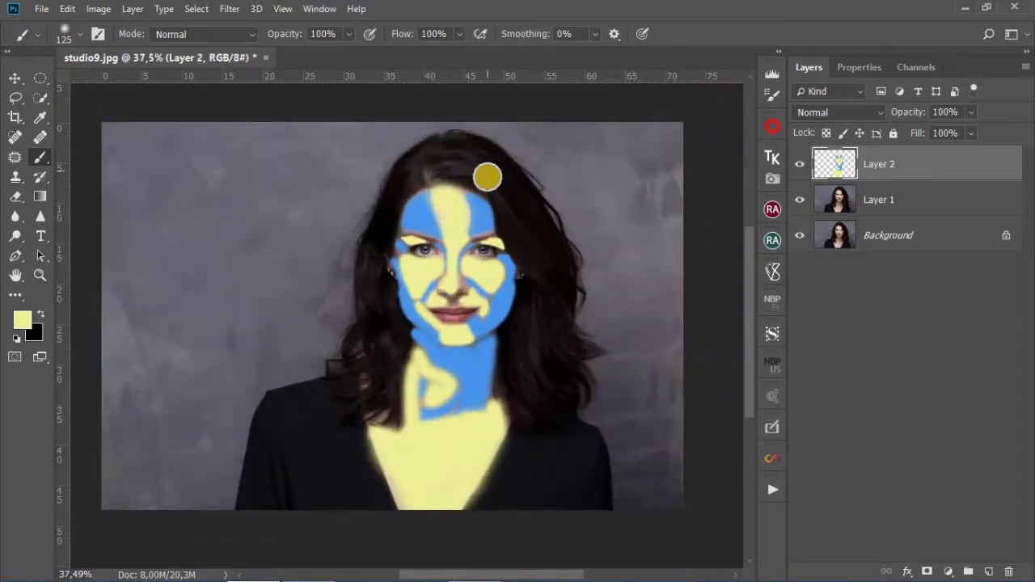
- Compare with the colour guide toggled, then select Layer 1 and hide Layer 2
left_click(798, 165)
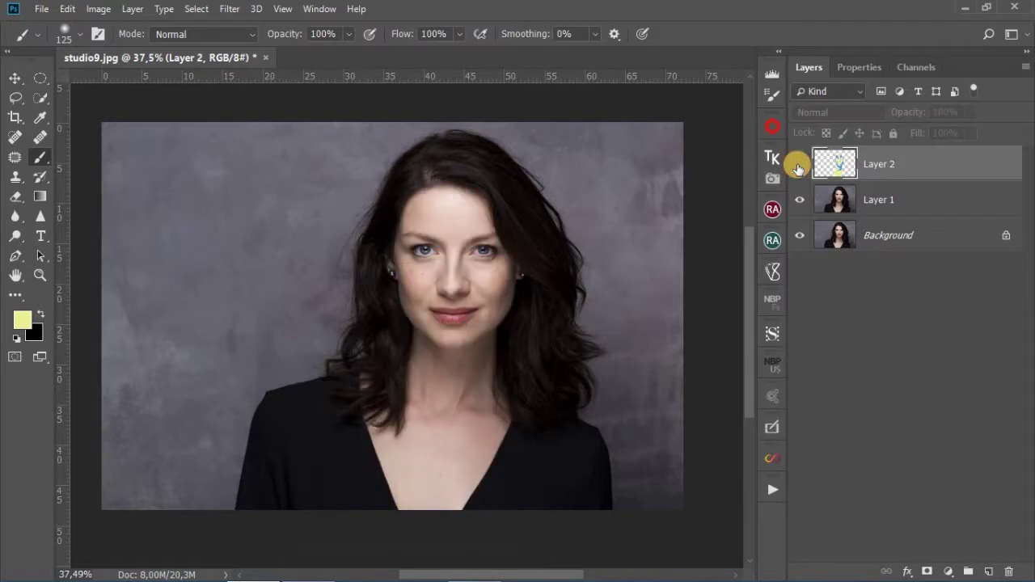
left_click(798, 166)
left_click(799, 165)
left_click(798, 166)
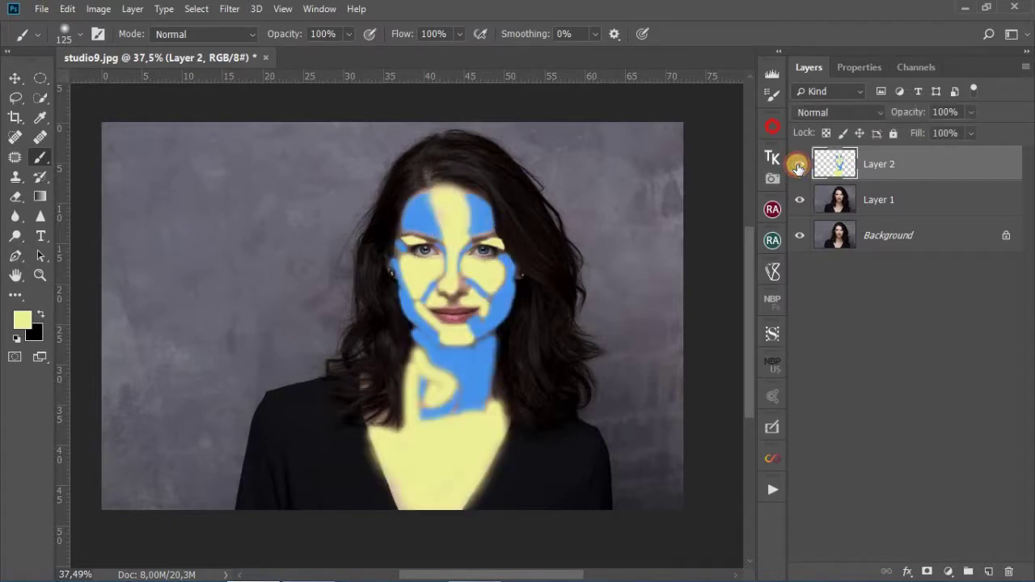
left_click(946, 206)
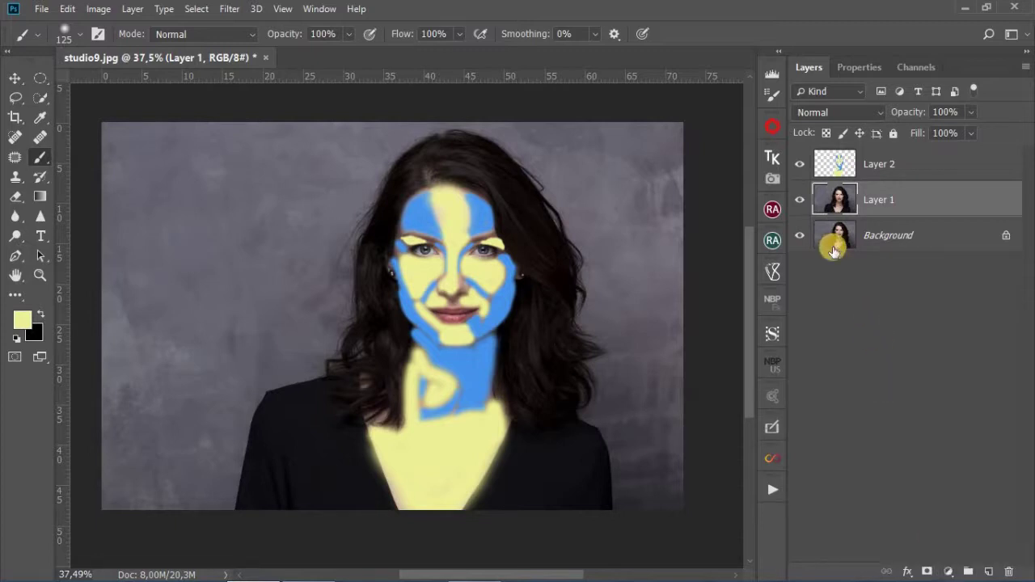
left_click(800, 165)
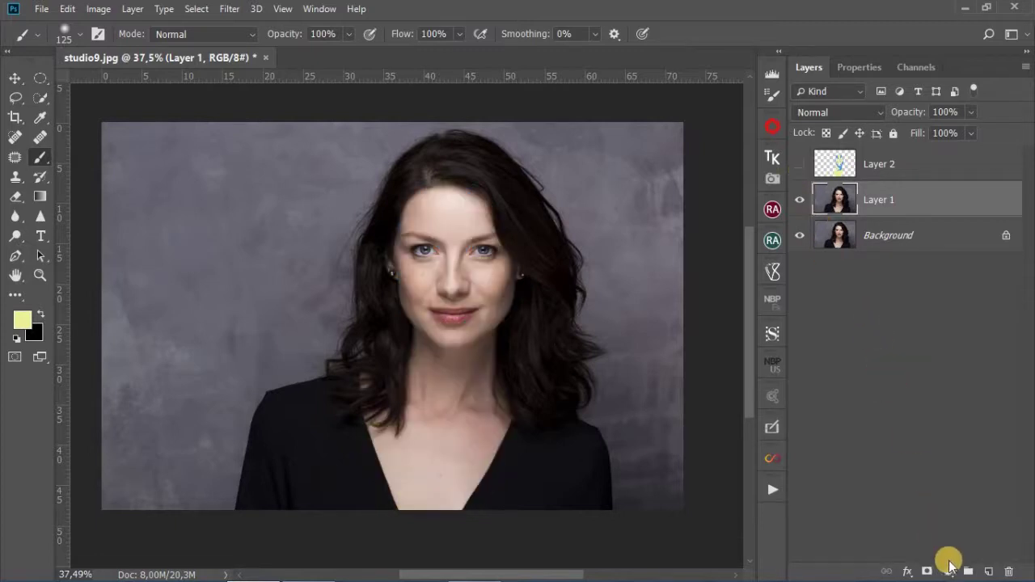
- Add Curves 1 lifting the midtones (input 117, output 147) and invert its mask to black
left_click(948, 572)
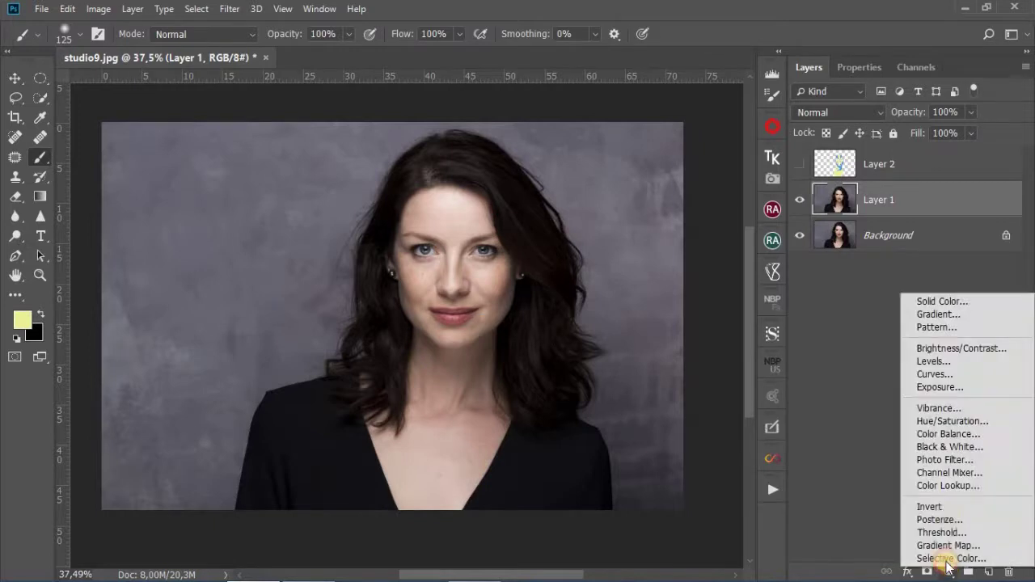
left_click(940, 374)
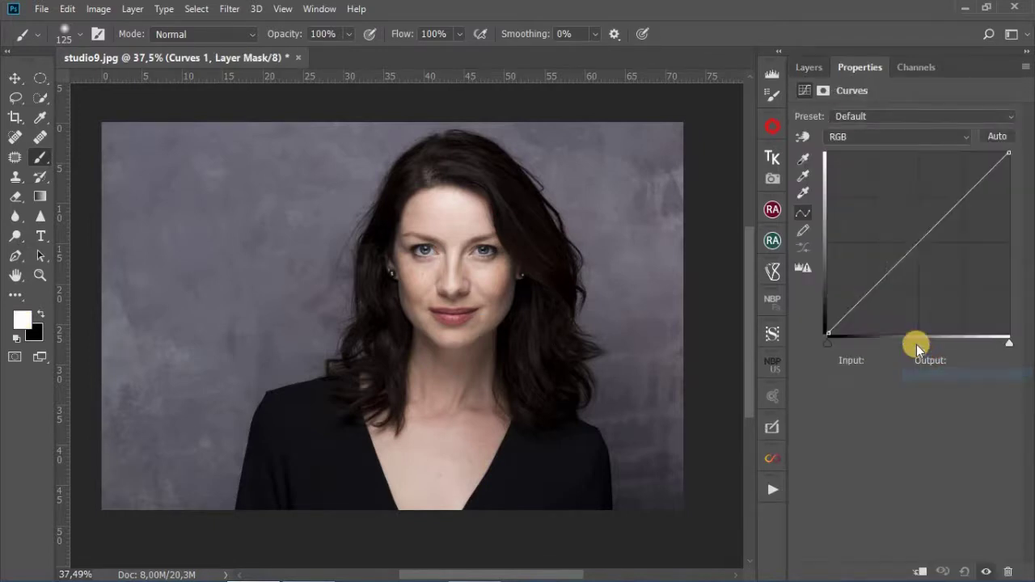
left_click(917, 242)
left_click_drag(917, 243, 912, 230)
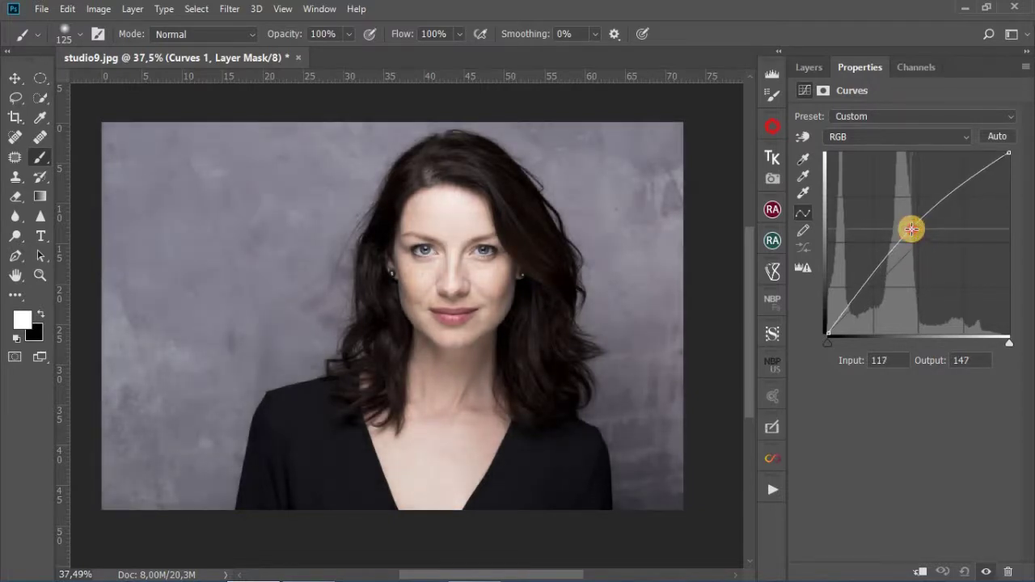
left_click(804, 66)
key("ctrl+i")
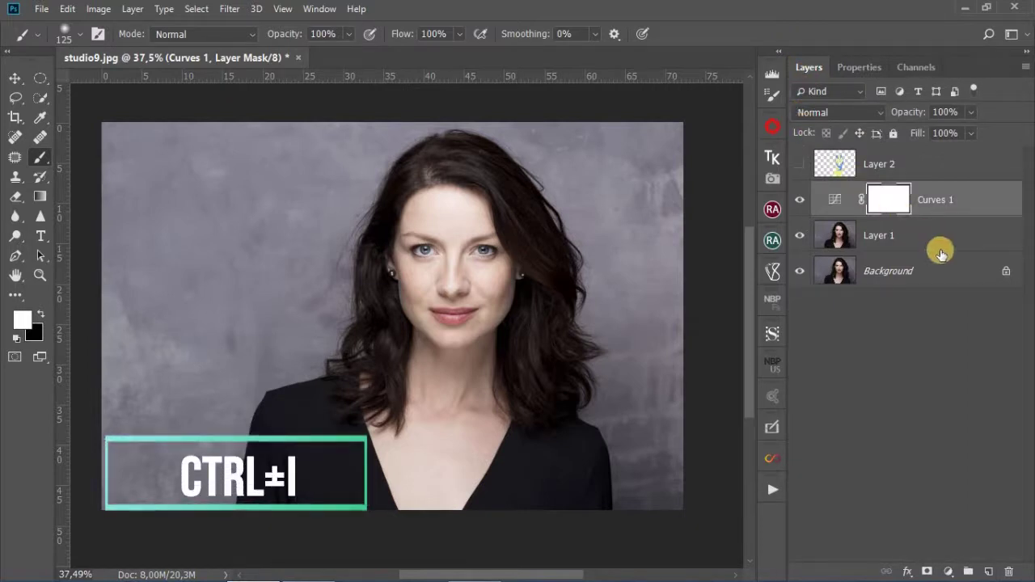
left_click(890, 207)
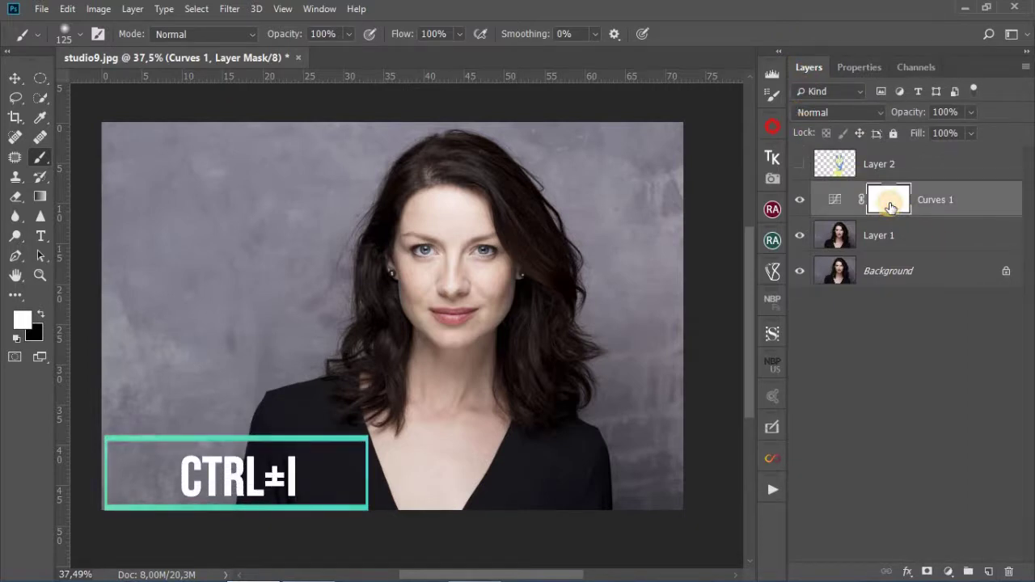
key("ctrl+i")
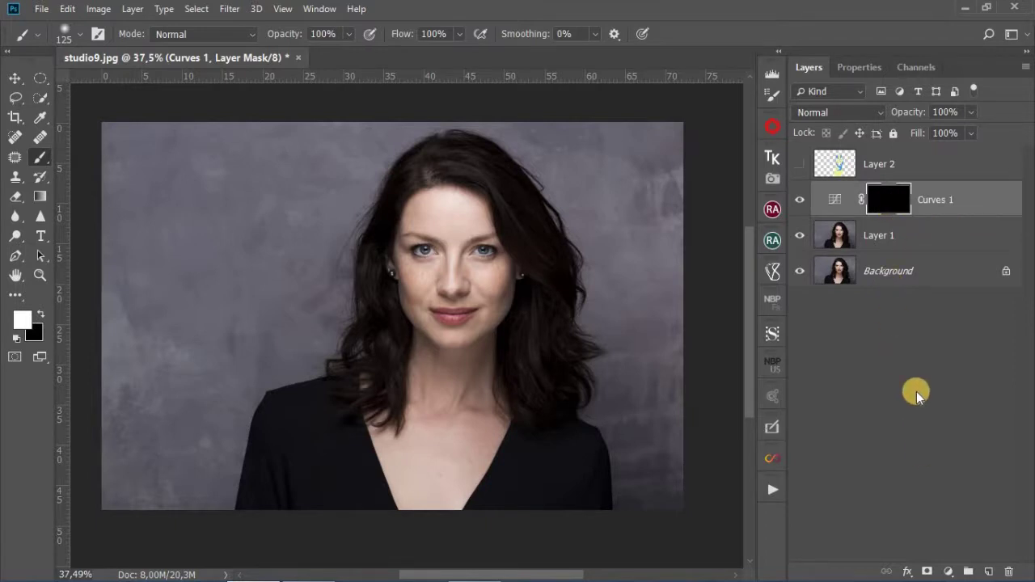
- Add Curves 2 pulling the midtones down (input 124, output 77) with its mask inverted to black
left_click(952, 573)
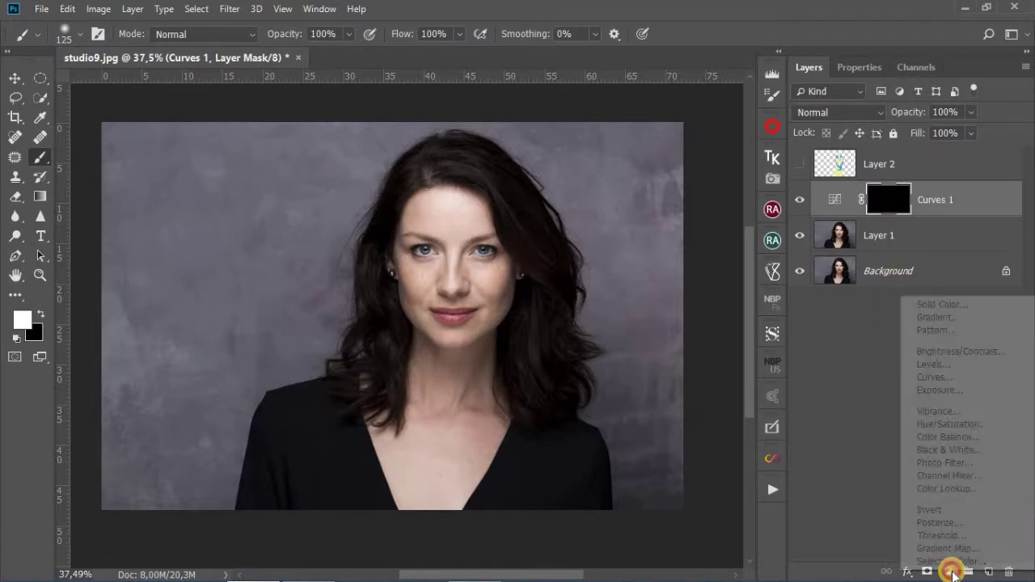
left_click(942, 379)
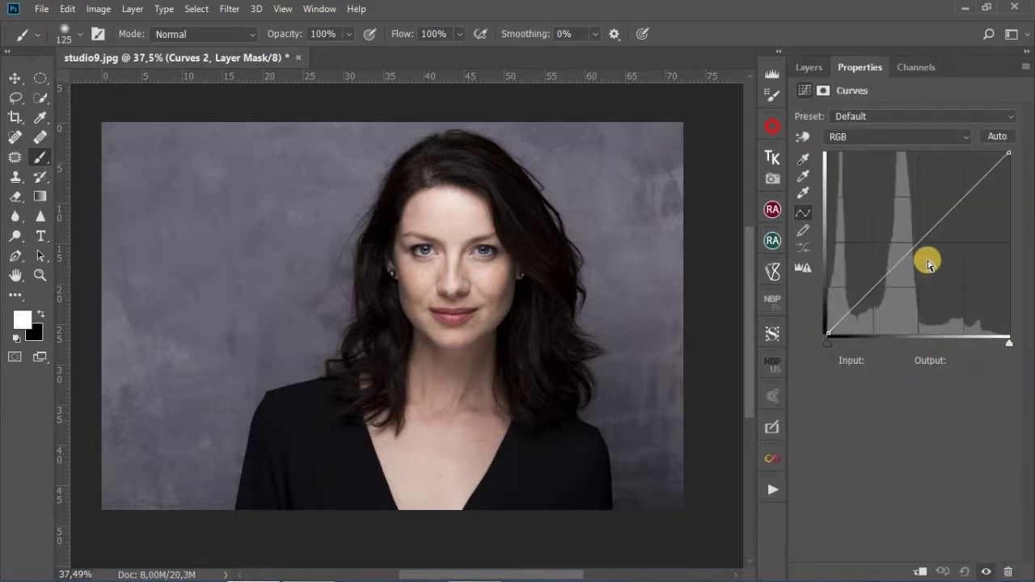
left_click(920, 247)
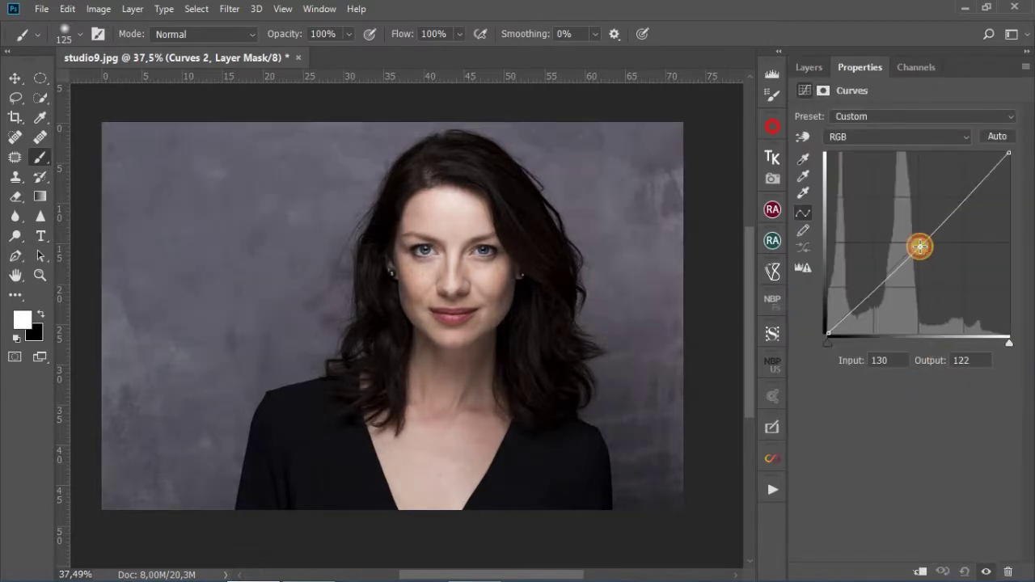
mouse_move(919, 247)
left_mouse_down()
mouse_move(930, 268)
mouse_move(915, 278)
left_mouse_up()
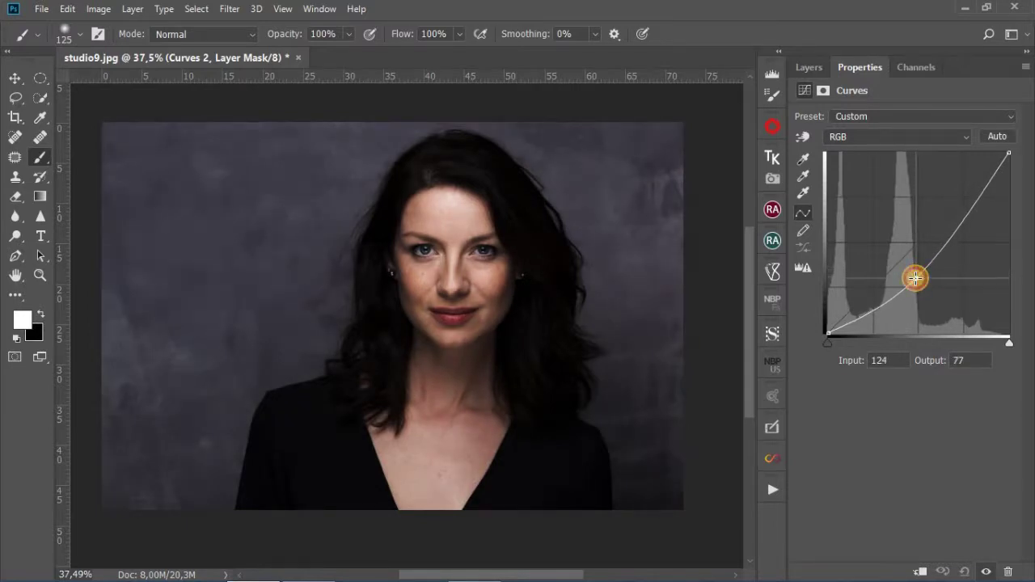
left_click(814, 66)
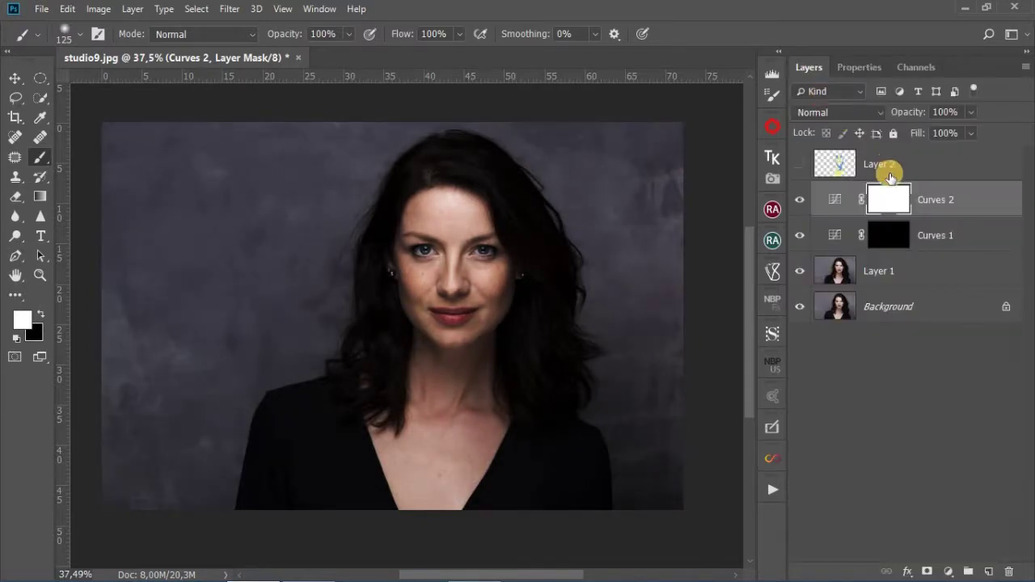
key("ctrl+i")
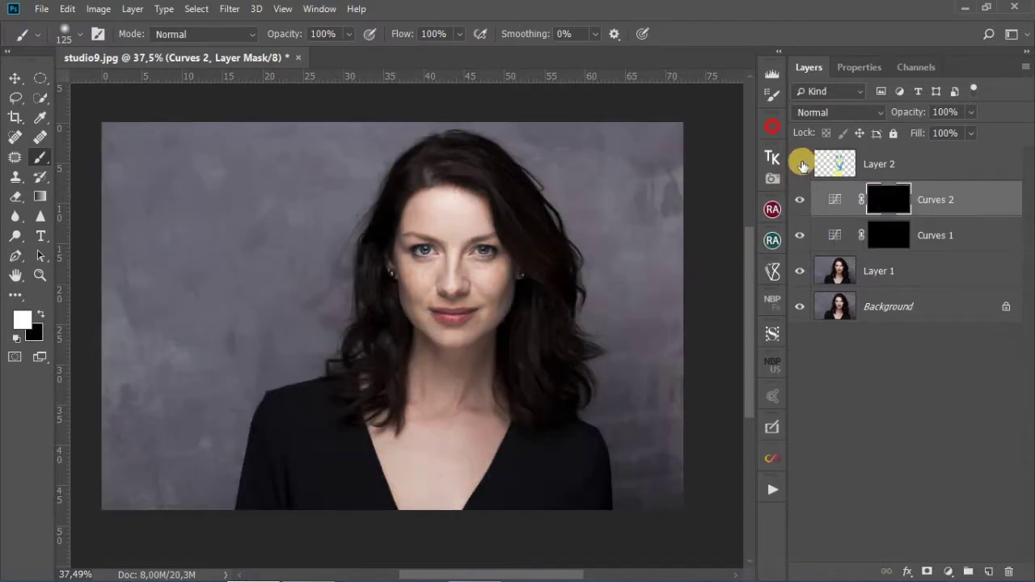
- Re-enable Curves 2, review Curves 1's upward brightening curve, and show the colour guide layer
left_click(799, 200)
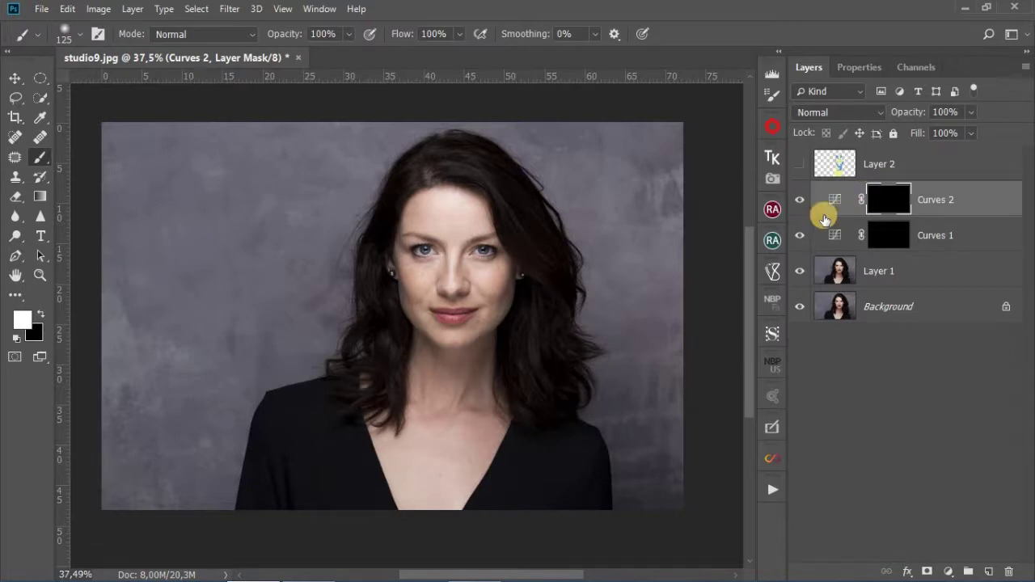
left_click(883, 241)
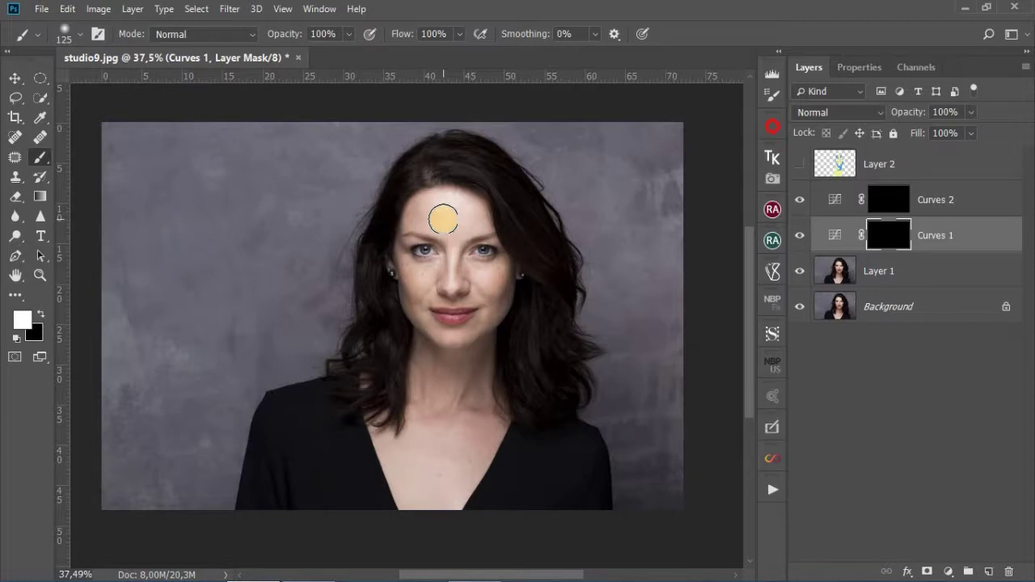
scroll(444, 219, "up", 1)
double_click(836, 236)
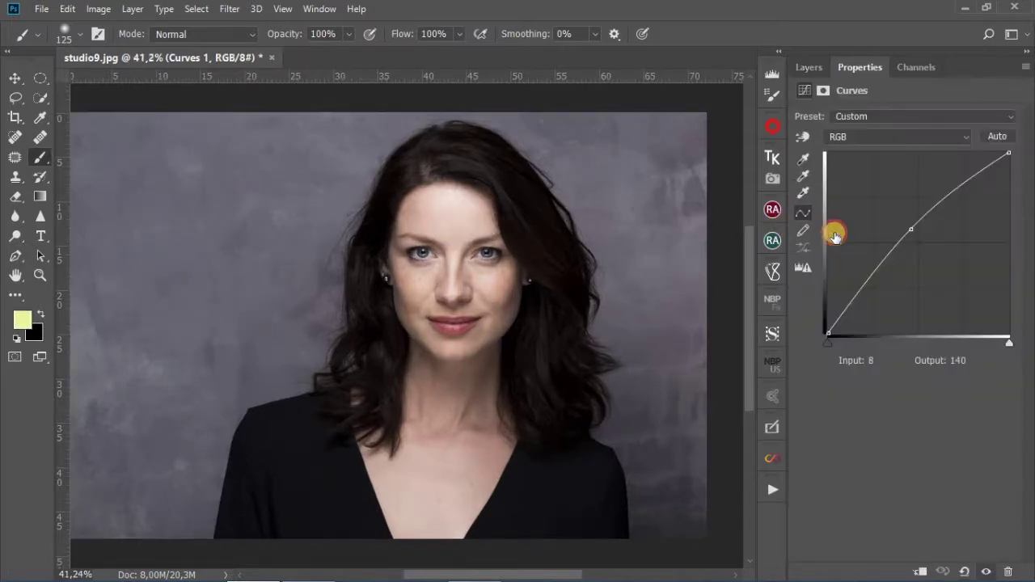
left_click(803, 68)
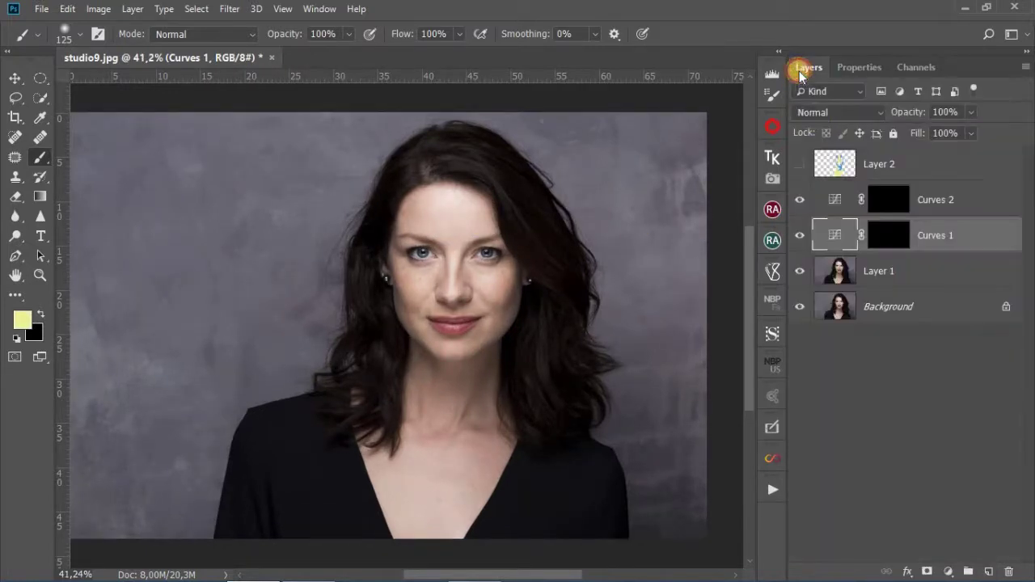
left_click(799, 164)
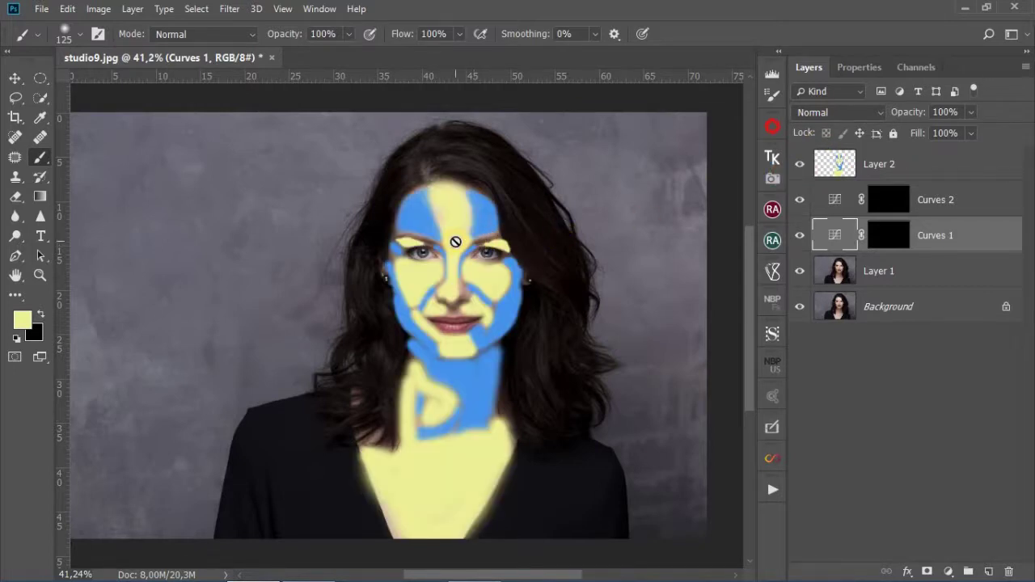
- Target the Curves 1 mask and shrink the brush to about 124 px
left_click(862, 235)
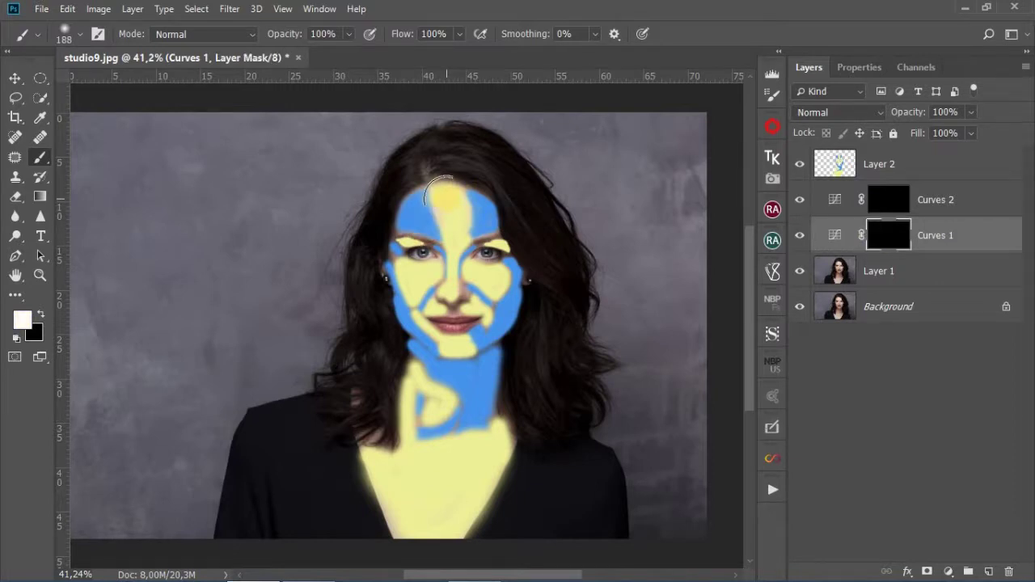
scroll(437, 189, "up", 3, "alt")
scroll(447, 199, "up", 2, "alt")
left_click_drag(447, 199, 425, 200)
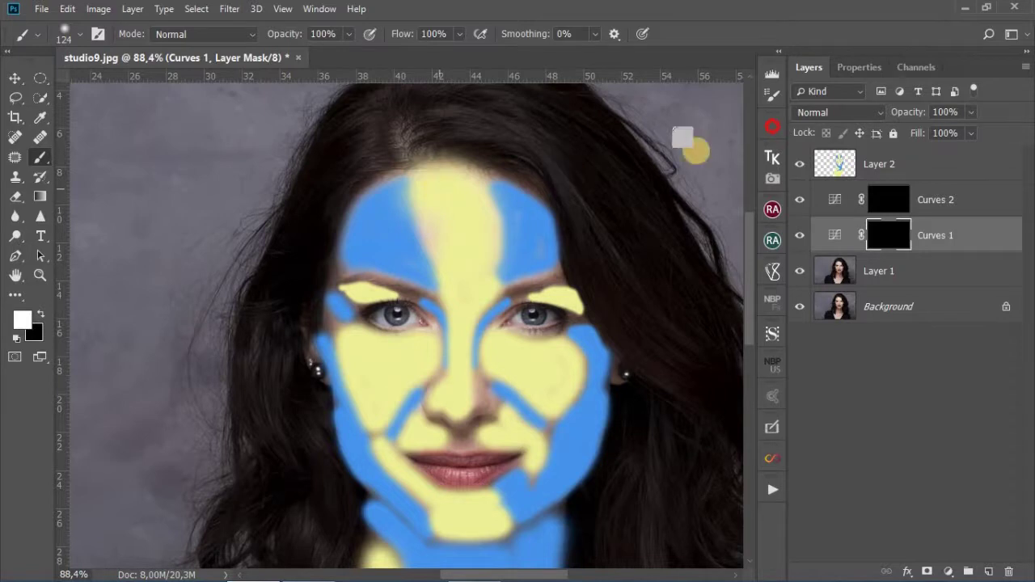
- Fade the Layer 2 blue-and-yellow colour guide to 37% opacity
left_click(971, 112)
left_click_drag(970, 132, 938, 134)
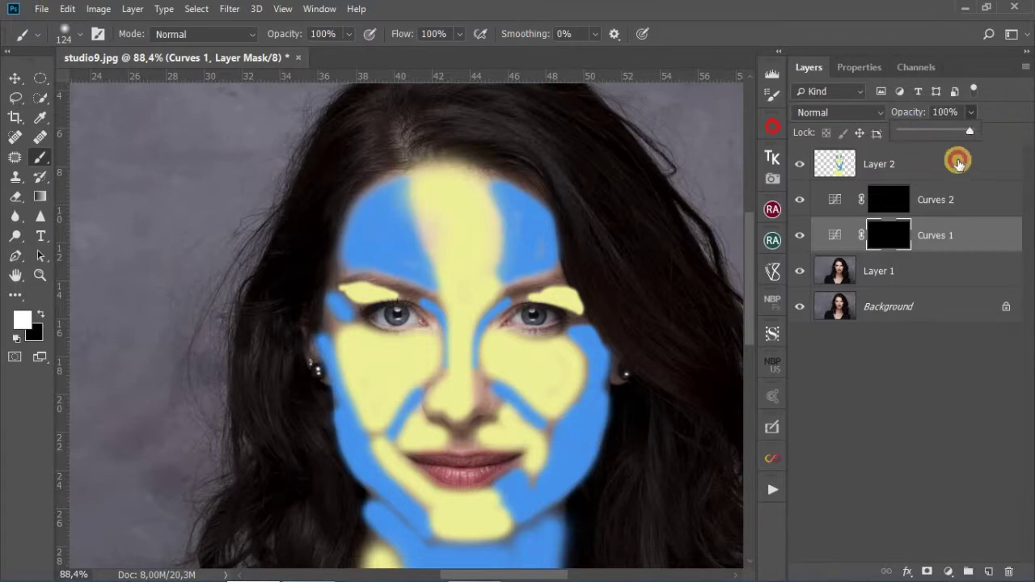
left_click(957, 161)
mouse_move(969, 131)
left_mouse_down()
mouse_move(907, 131)
mouse_move(917, 135)
left_mouse_up()
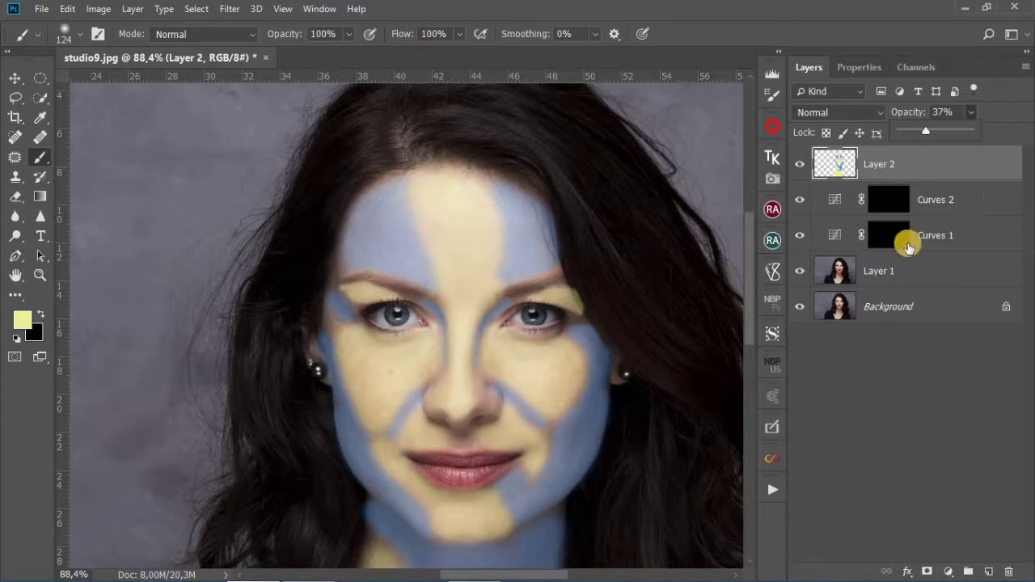
- Paint white on the Curves 1 mask over the forehead, nose and left cheek highlights
left_click(890, 239)
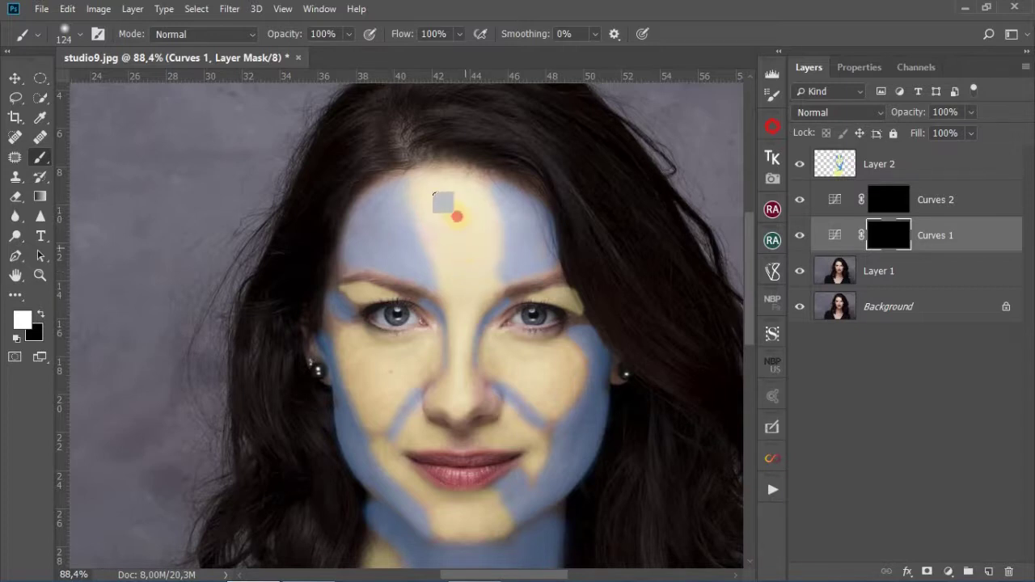
left_click(457, 217)
left_click_drag(463, 315, 450, 286)
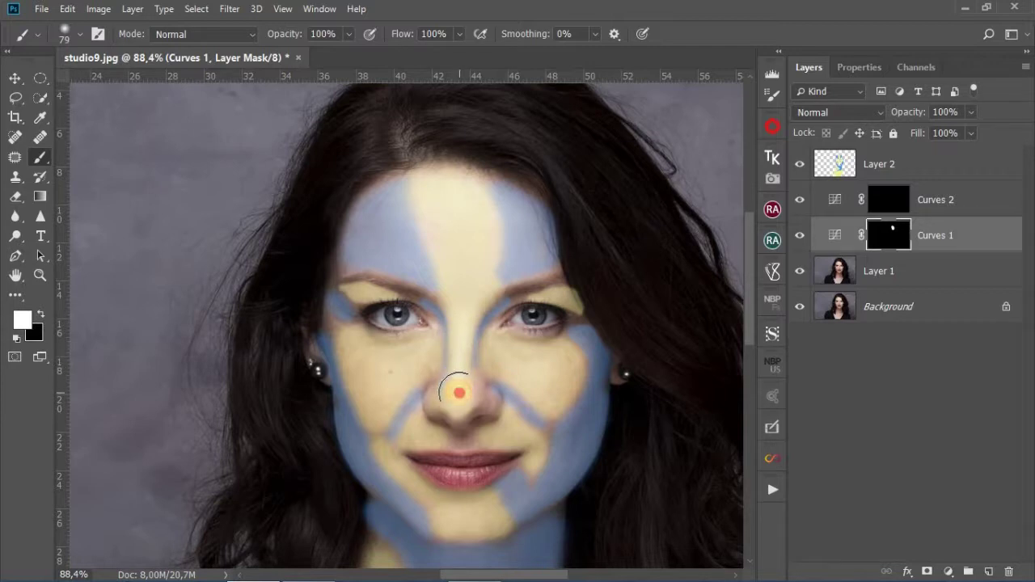
left_click_drag(496, 347, 546, 358)
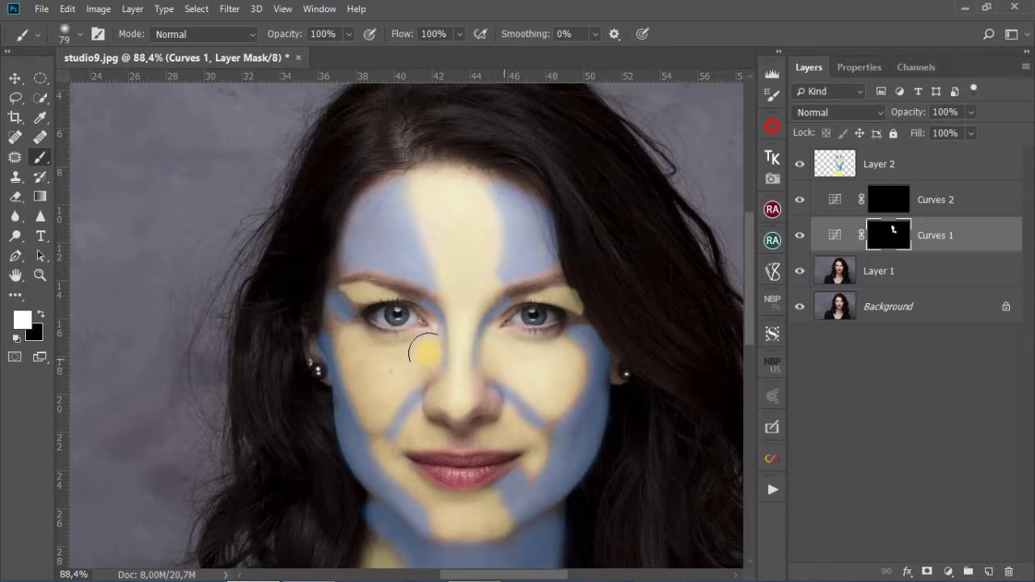
left_click_drag(424, 351, 357, 351)
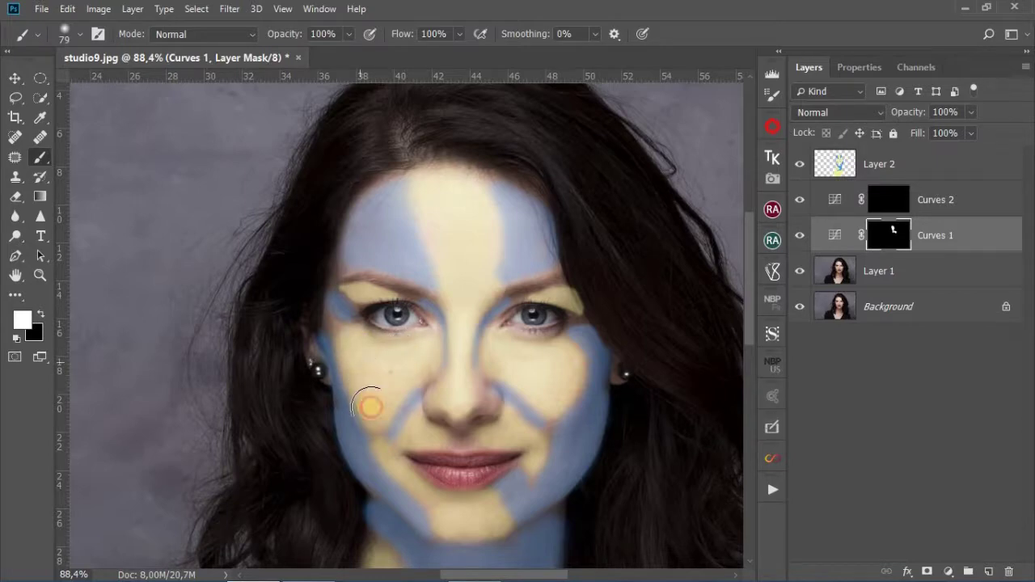
scroll(352, 281, "up", 1)
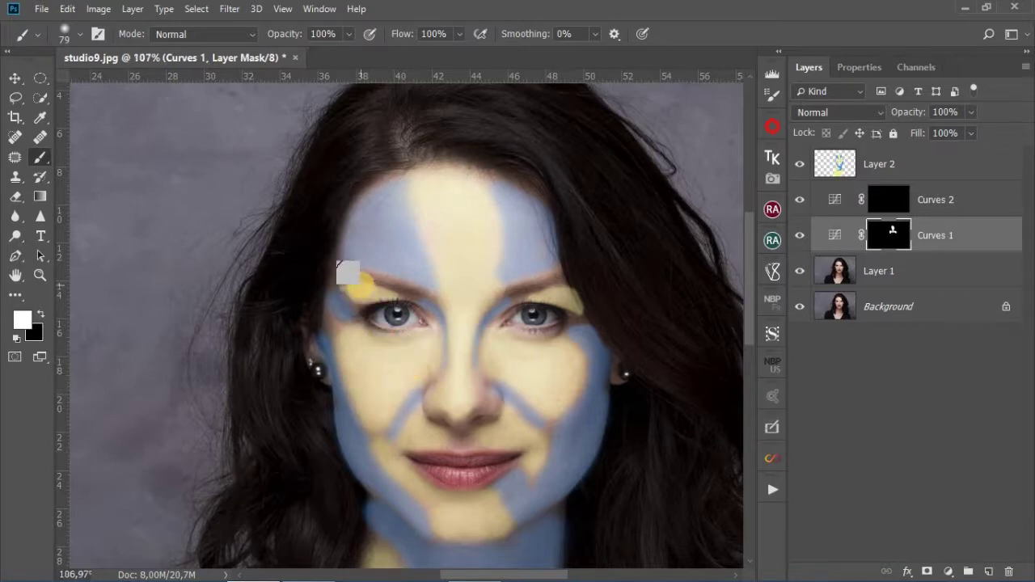
scroll(364, 279, "up", 2)
left_click_drag(354, 298, 389, 289)
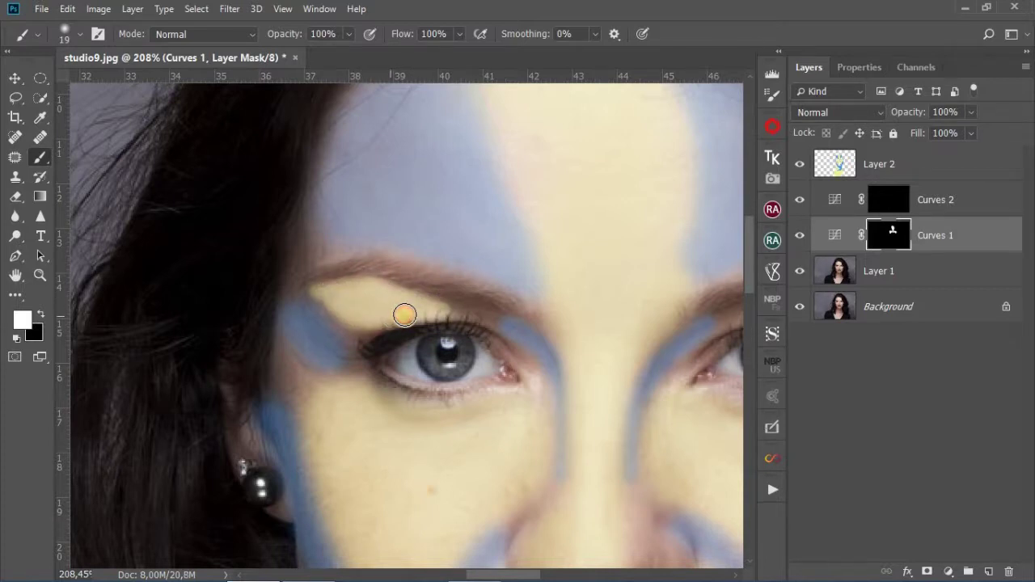
- With a 19 px brush, reveal Curves 1 on the eyebrow tail, lip-side cheek, upper lip and nostril
scroll(266, 312, "down", 3)
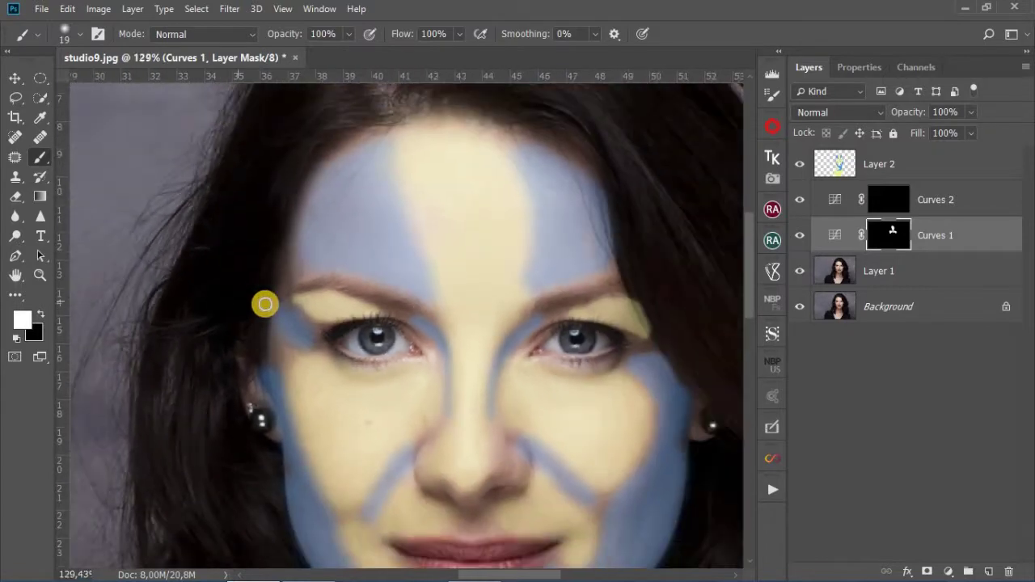
scroll(263, 300, "down", 1)
scroll(607, 318, "up", 1)
scroll(607, 318, "up", 3)
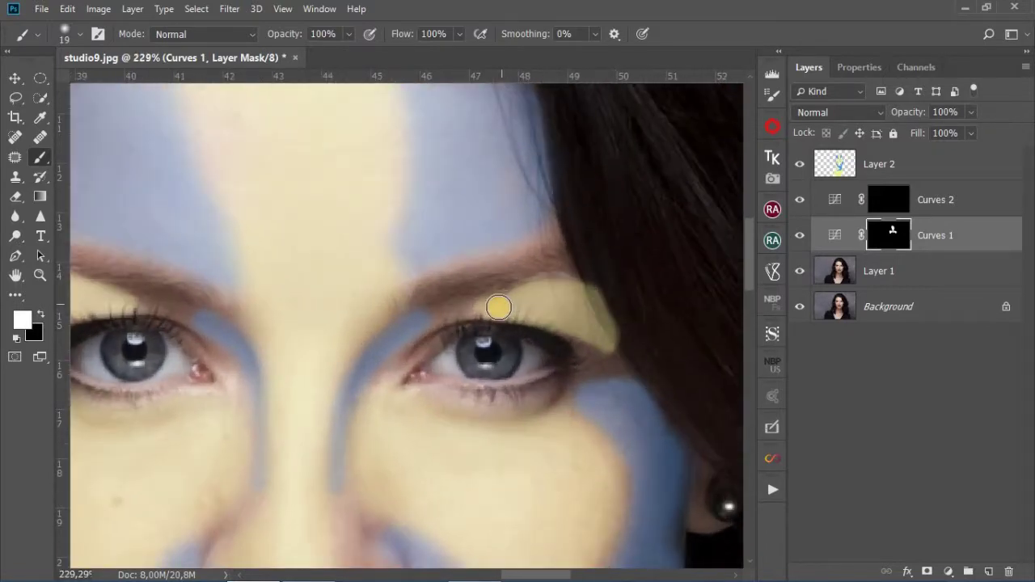
mouse_move(514, 299)
left_mouse_down()
mouse_move(569, 294)
mouse_move(601, 319)
mouse_move(555, 323)
mouse_move(501, 305)
mouse_move(553, 308)
mouse_move(489, 309)
left_mouse_up()
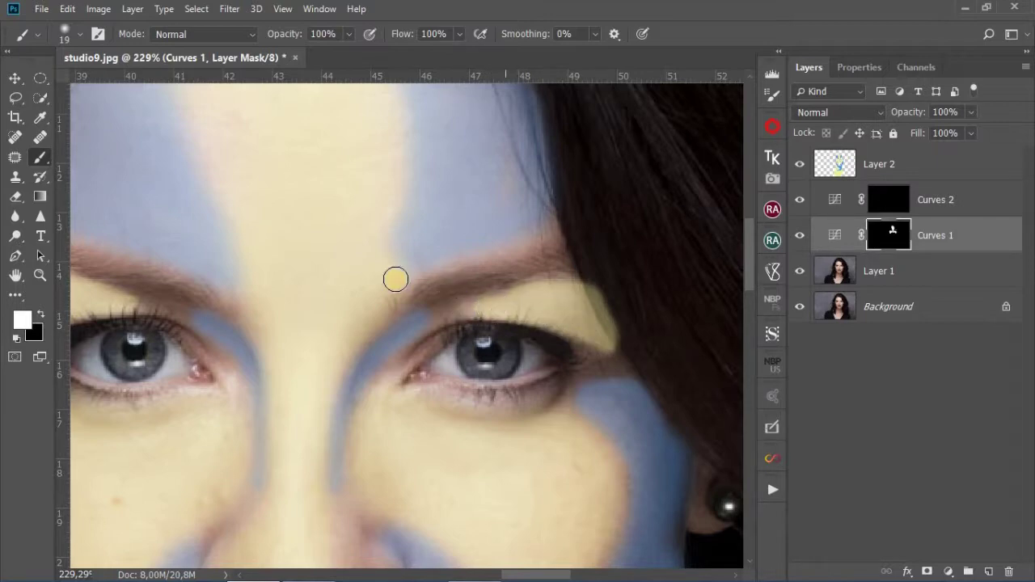
scroll(380, 291, "down", 2)
scroll(380, 340, "down", 2)
scroll(376, 436, "down", 2)
scroll(357, 491, "down", 1)
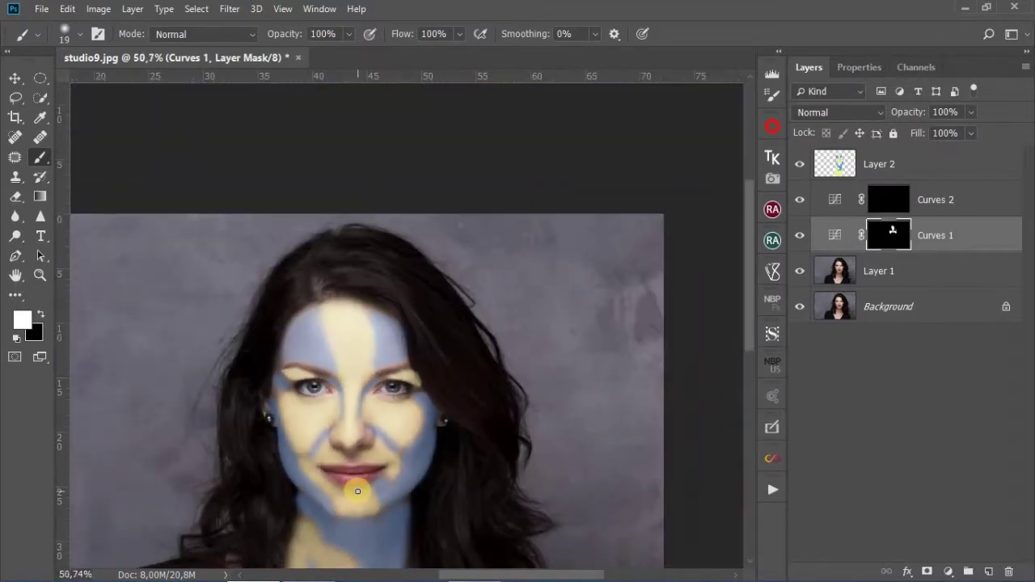
scroll(357, 491, "up", 2)
scroll(318, 504, "up", 2)
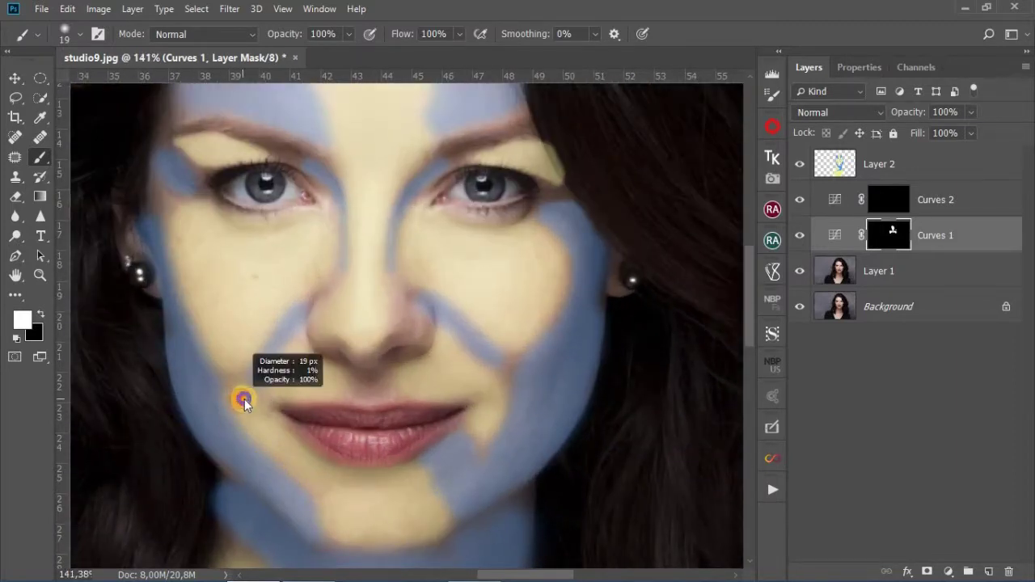
mouse_move(239, 398)
left_mouse_down()
mouse_move(303, 465)
mouse_move(379, 487)
mouse_move(412, 478)
mouse_move(339, 495)
mouse_move(340, 533)
mouse_move(407, 536)
mouse_move(435, 525)
mouse_move(383, 502)
mouse_move(491, 386)
mouse_move(481, 430)
mouse_move(493, 398)
mouse_move(495, 372)
mouse_move(434, 342)
mouse_move(487, 397)
mouse_move(406, 377)
mouse_move(424, 375)
left_mouse_up()
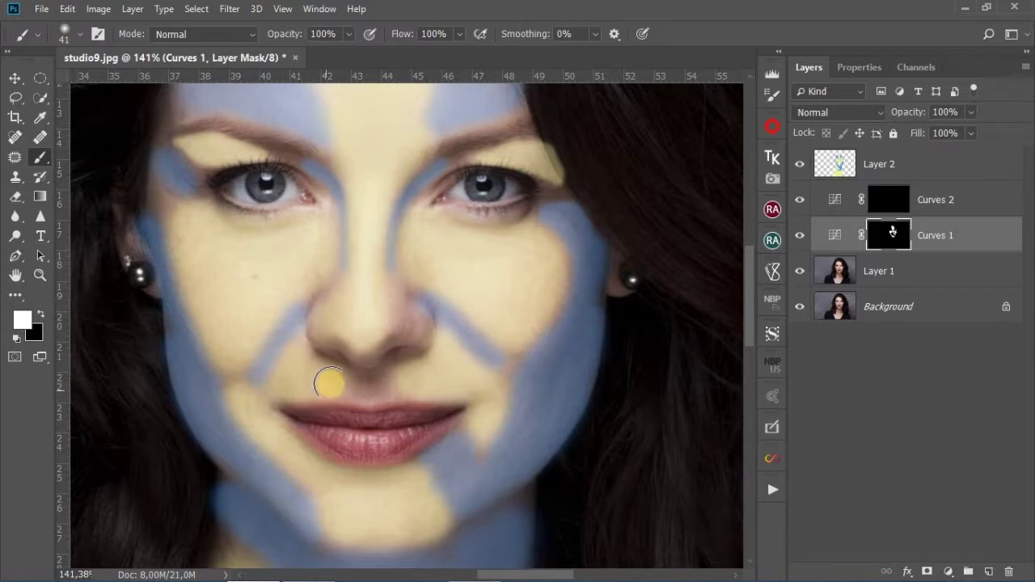
left_click_drag(330, 384, 298, 388)
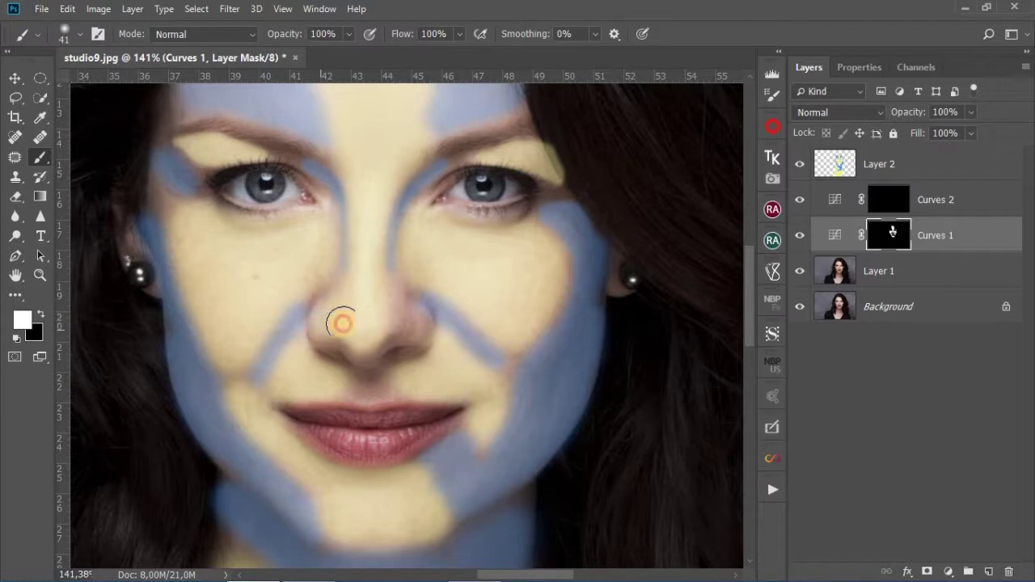
mouse_move(397, 316)
left_mouse_down()
mouse_move(411, 324)
mouse_move(395, 304)
left_mouse_up()
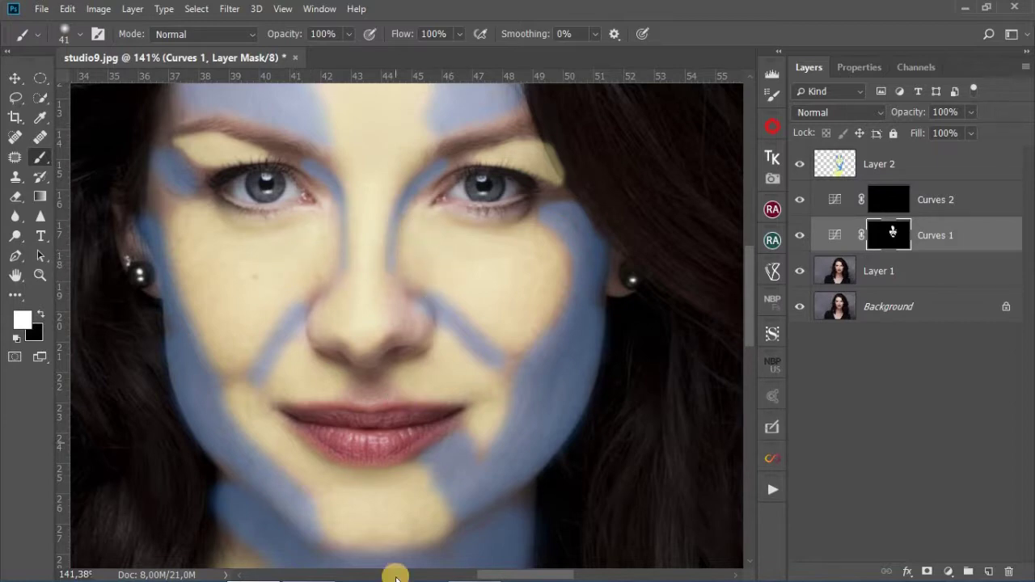
- With a 94 px brush, paint the Curves 1 mask over the neck and chest highlights
scroll(458, 225, "down", 3)
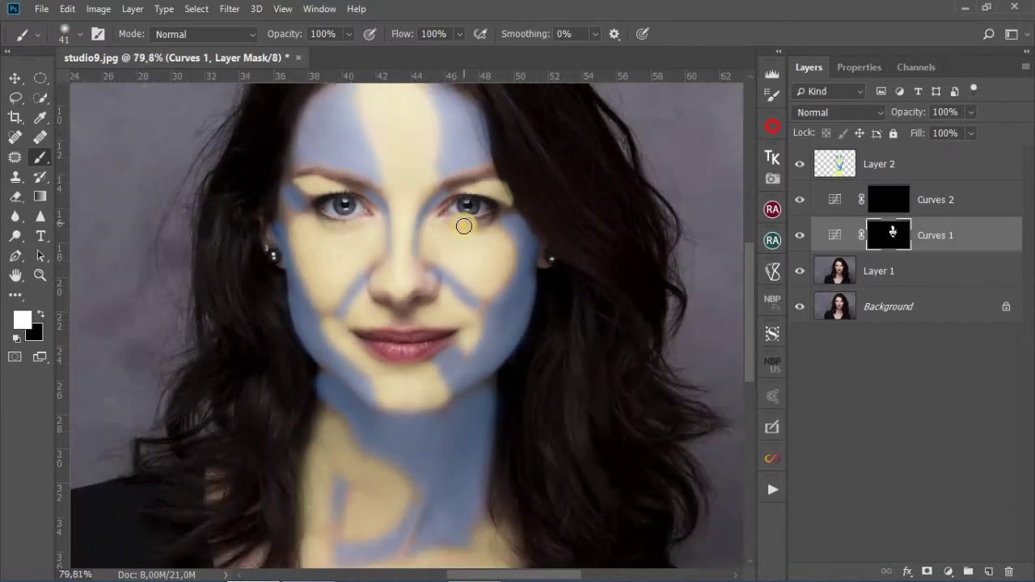
scroll(458, 225, "down", 3)
scroll(385, 545, "up", 2)
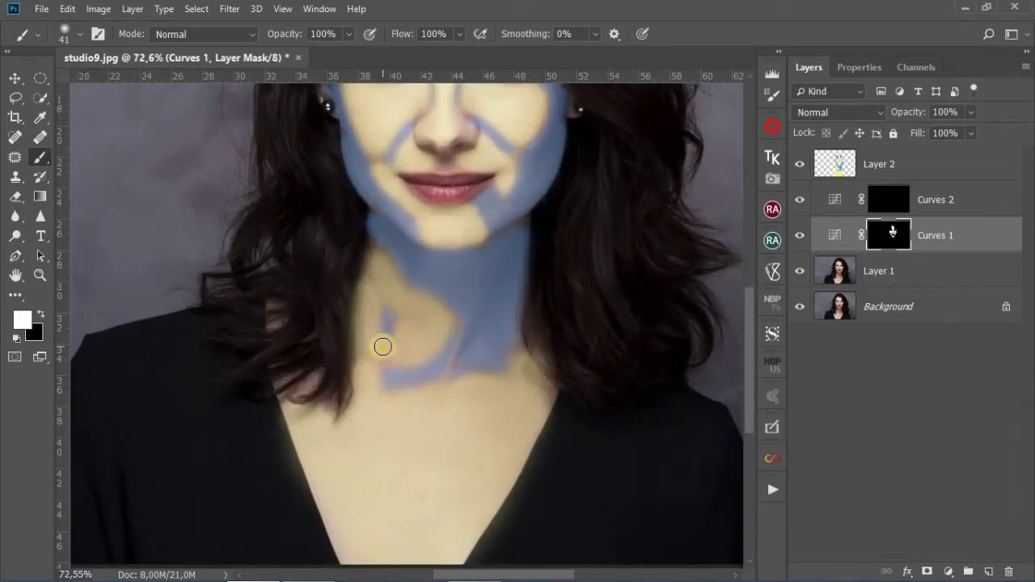
right_click(392, 369, "alt")
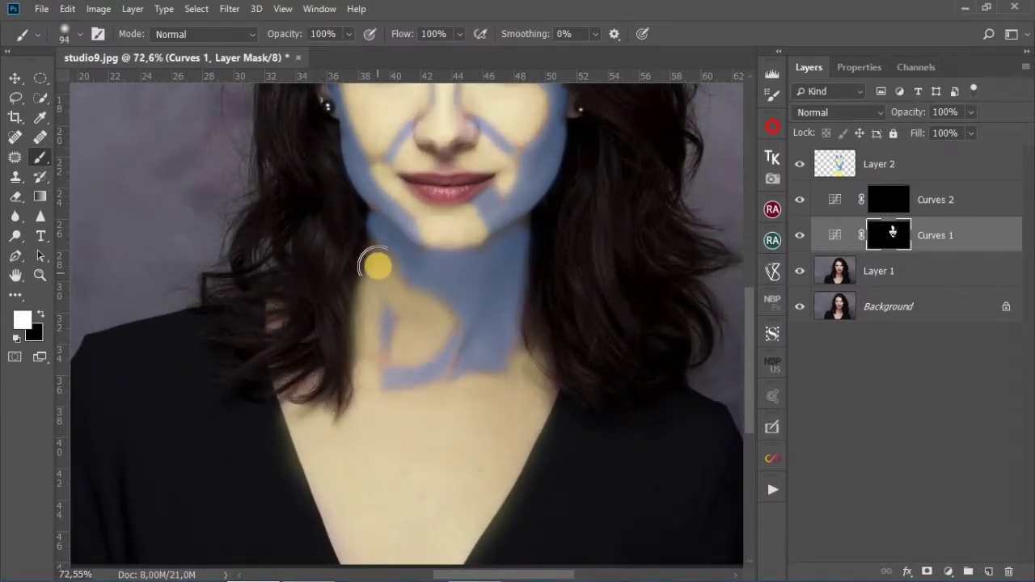
mouse_move(384, 273)
left_mouse_down()
mouse_move(419, 346)
mouse_move(360, 360)
mouse_move(347, 407)
mouse_move(307, 418)
mouse_move(323, 483)
left_mouse_up()
mouse_move(349, 526)
left_mouse_down()
mouse_move(390, 554)
mouse_move(490, 474)
mouse_move(525, 377)
mouse_move(412, 407)
mouse_move(446, 407)
mouse_move(358, 474)
mouse_move(386, 458)
mouse_move(483, 447)
mouse_move(520, 393)
mouse_move(498, 441)
left_mouse_up()
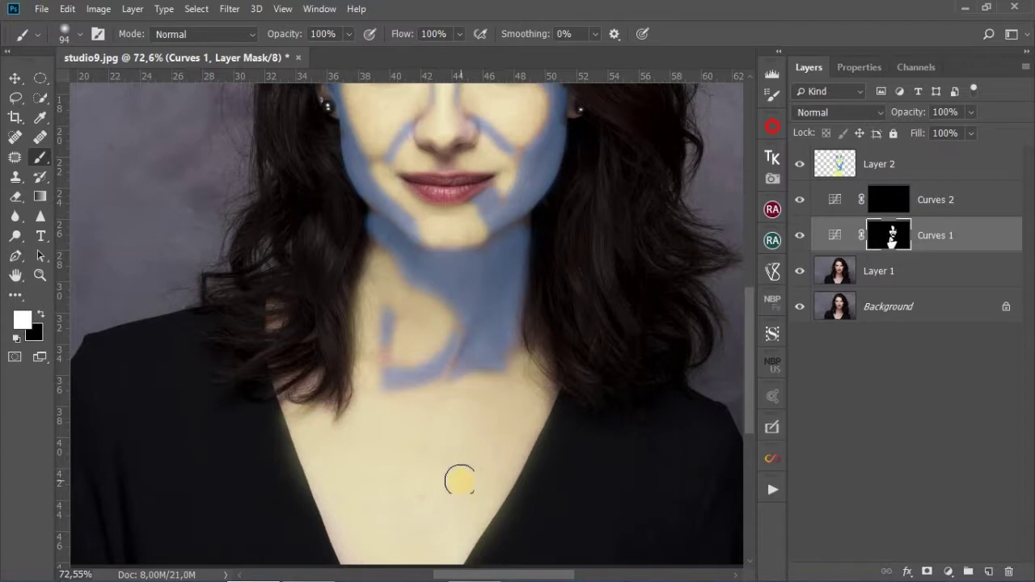
scroll(460, 480, "down", 3)
scroll(459, 480, "up", 2)
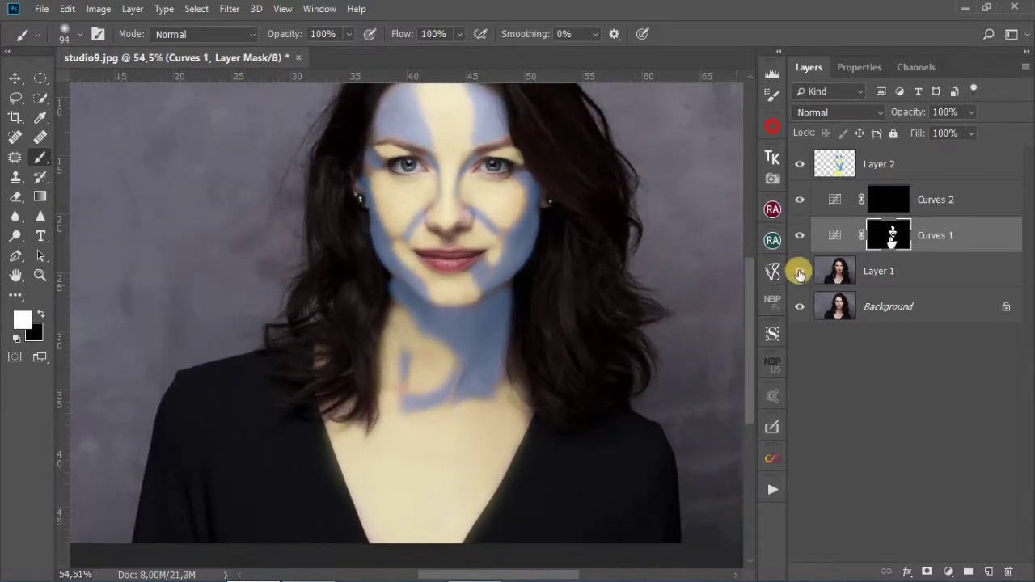
- Toggle Curves 1 off and on to compare before and after, then select the Curves 2 mask
left_click(800, 236)
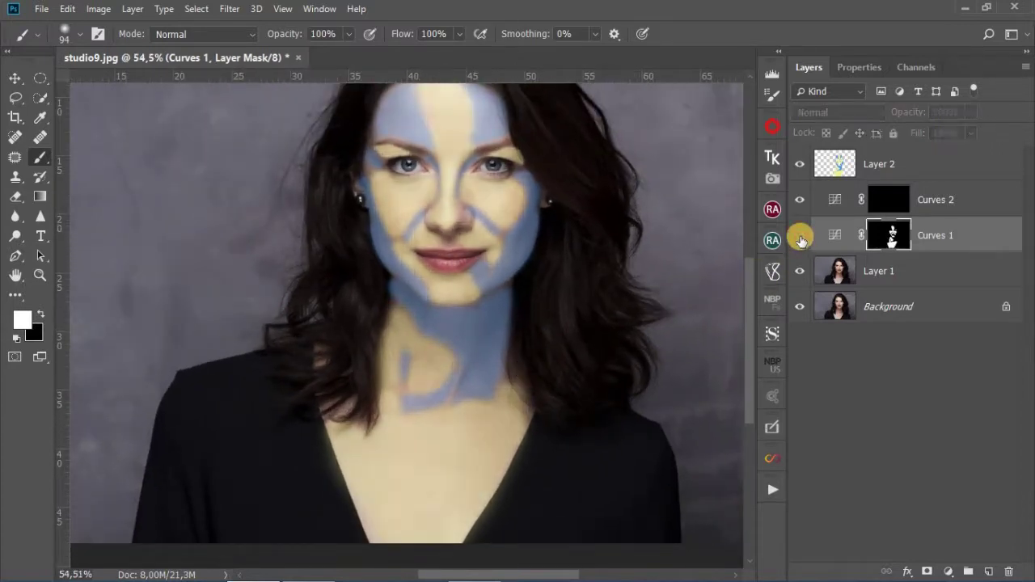
left_click(800, 236)
left_click(800, 236)
left_click(800, 236)
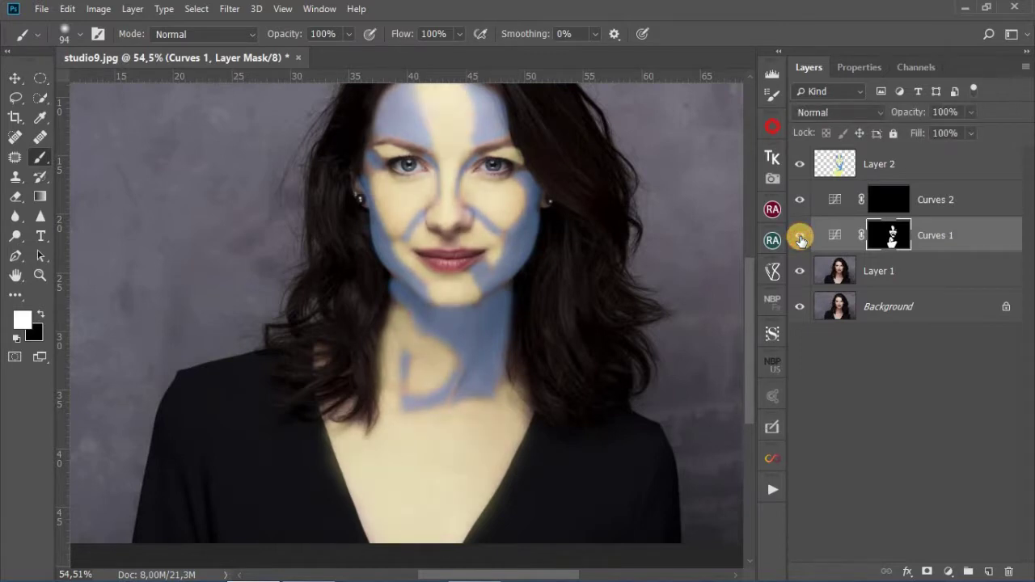
left_click(888, 198)
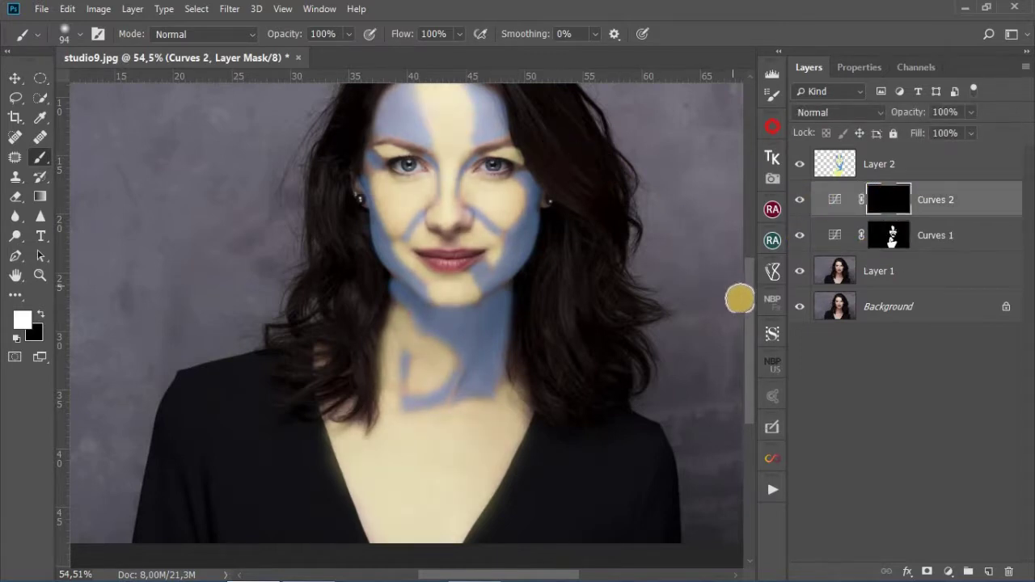
- Paint the Curves 2 mask on the forehead and, with a 20 px brush, along the nose sides and inner eye corner
scroll(746, 275, "up", 3)
scroll(451, 238, "up", 1)
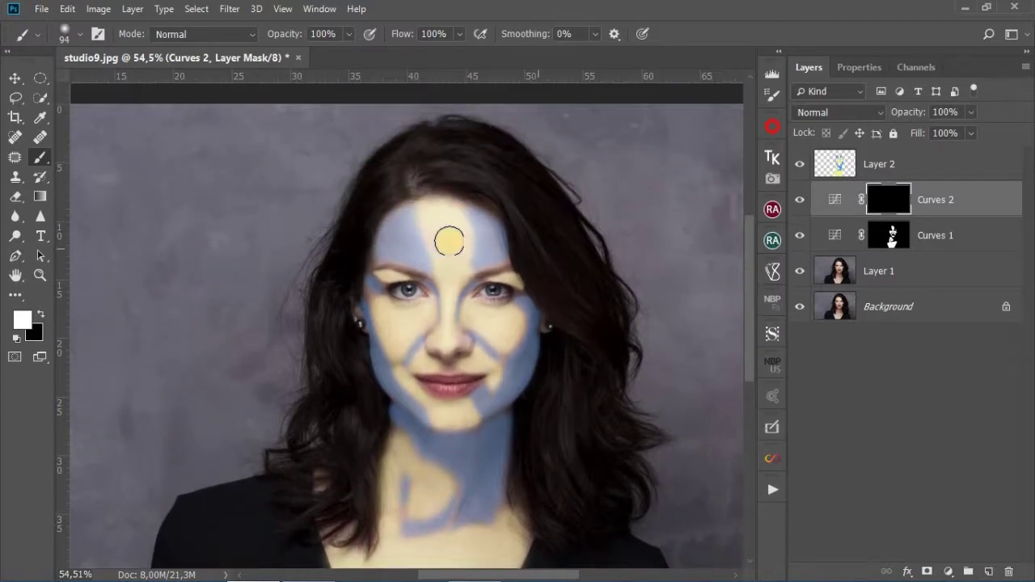
scroll(437, 230, "up", 1)
scroll(356, 202, "up", 1)
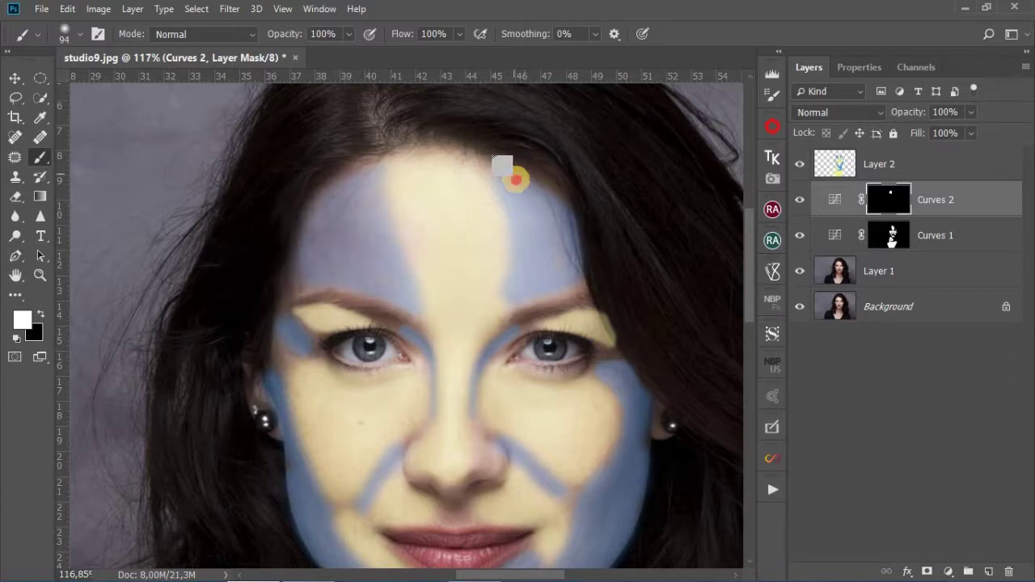
left_click(535, 235)
left_click_drag(534, 235, 557, 261)
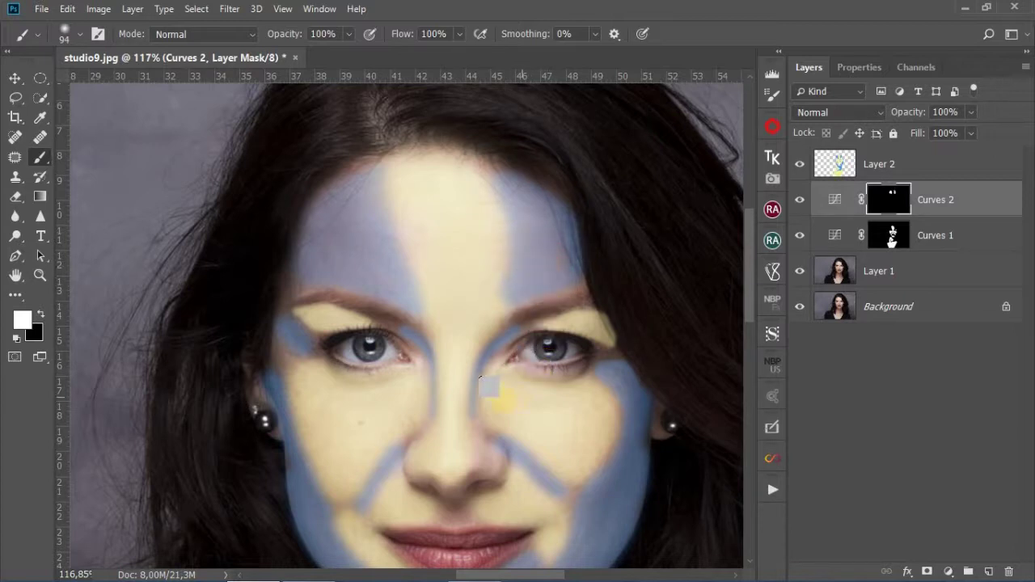
left_click_drag(490, 392, 491, 393)
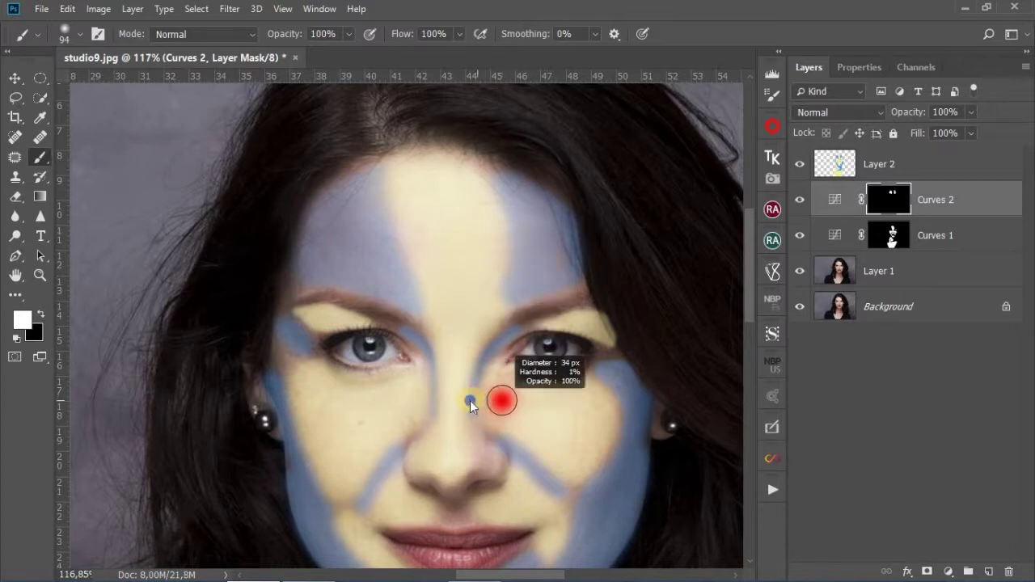
scroll(492, 388, "up", 3)
scroll(495, 384, "up", 2)
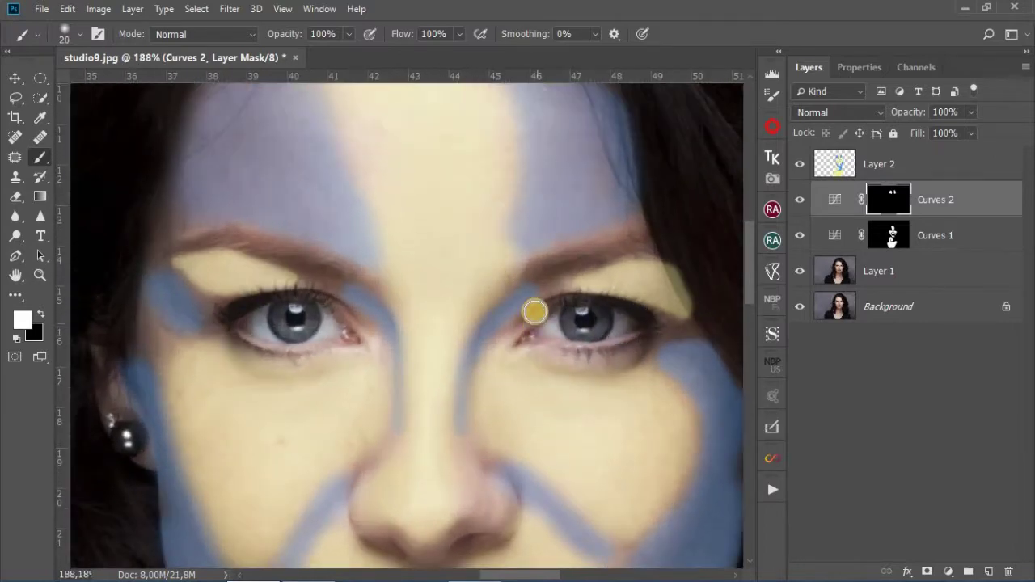
mouse_move(497, 321)
left_mouse_down()
mouse_move(470, 365)
mouse_move(466, 397)
left_mouse_up()
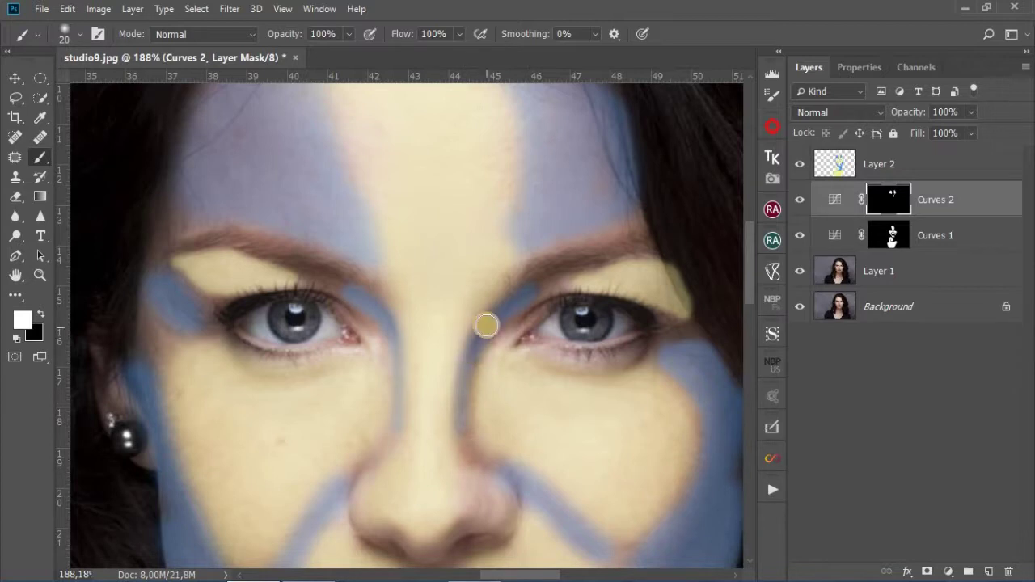
mouse_move(347, 289)
left_mouse_down()
mouse_move(377, 310)
mouse_move(397, 356)
mouse_move(397, 407)
mouse_move(389, 335)
mouse_move(363, 293)
left_mouse_up()
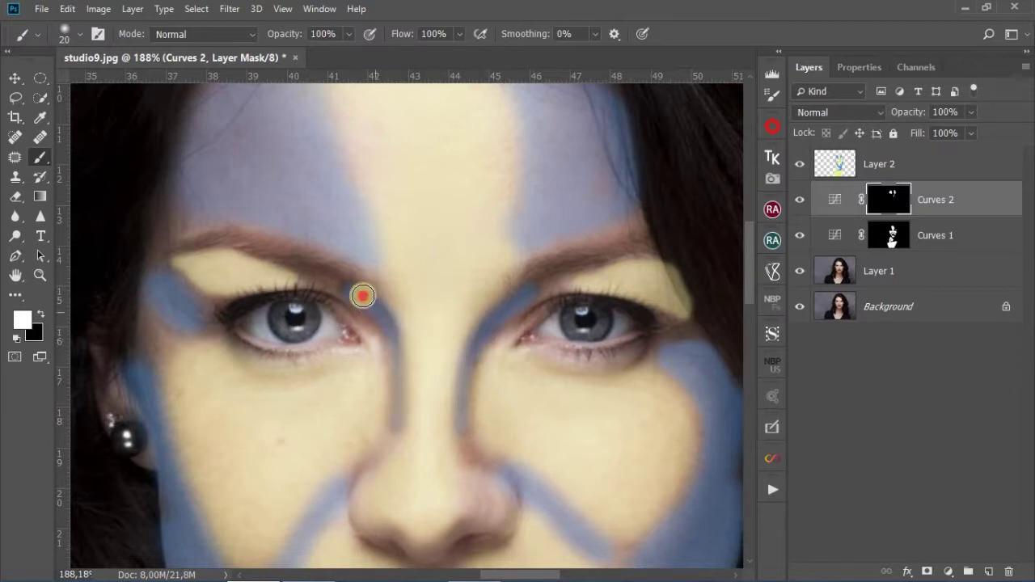
left_click_drag(380, 444, 328, 496)
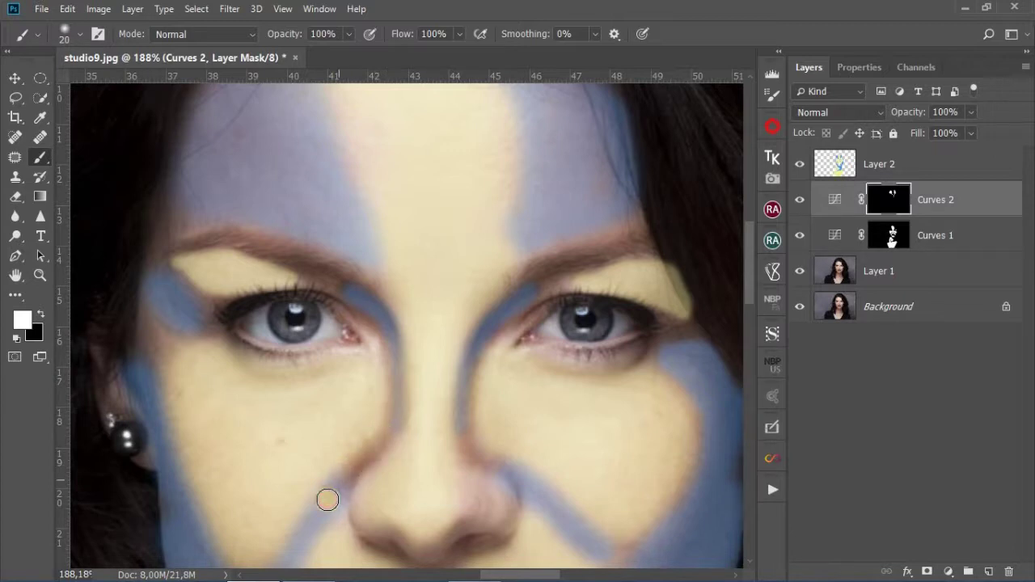
mouse_move(507, 472)
left_mouse_down()
mouse_move(601, 550)
mouse_move(537, 481)
left_mouse_up()
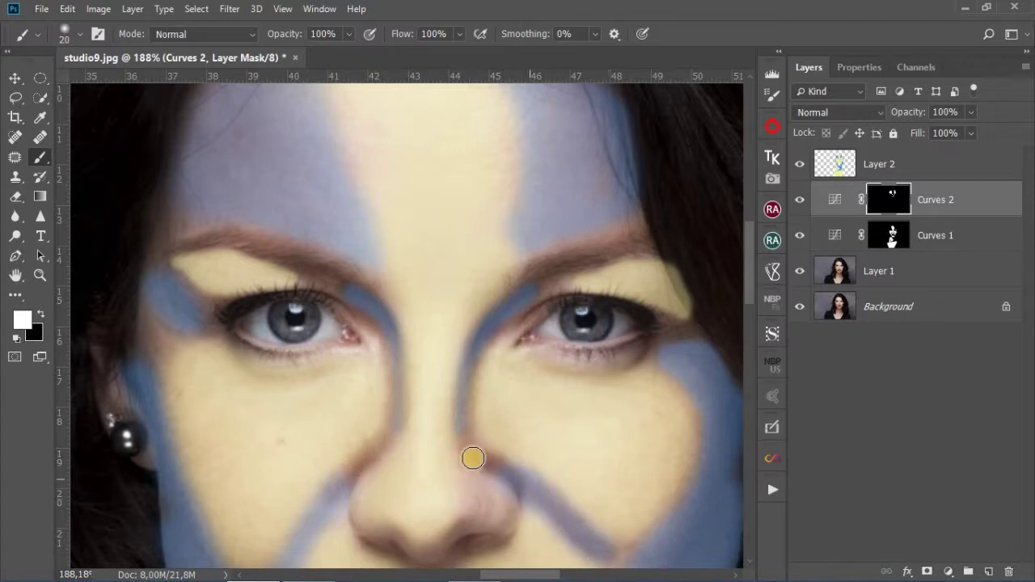
- With a 50 px brush, paint Curves 2's mask down the right cheek, left jawline, eye corner and mouth
scroll(456, 289, "down", 1)
scroll(456, 288, "down", 3)
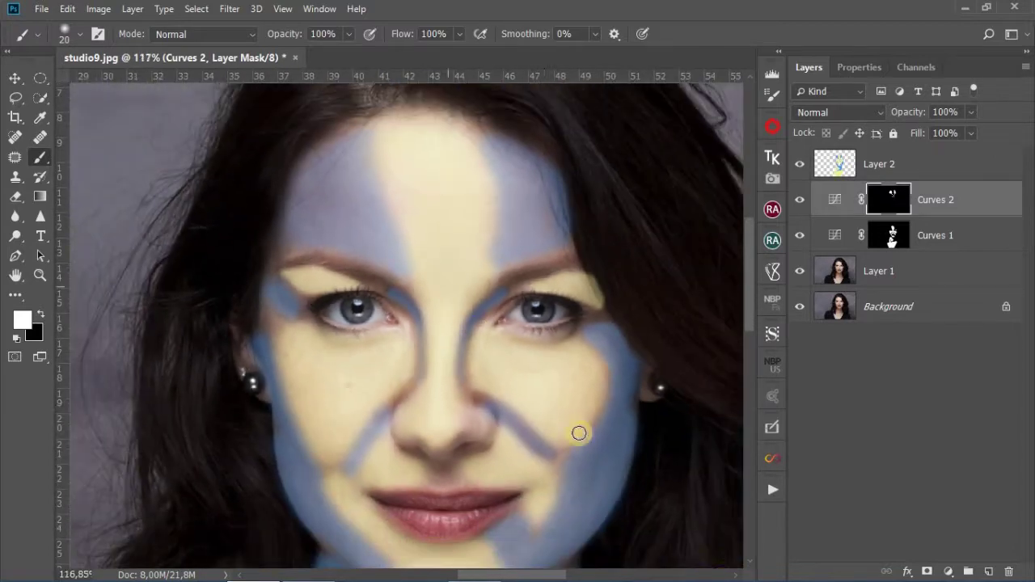
scroll(476, 289, "down", 2)
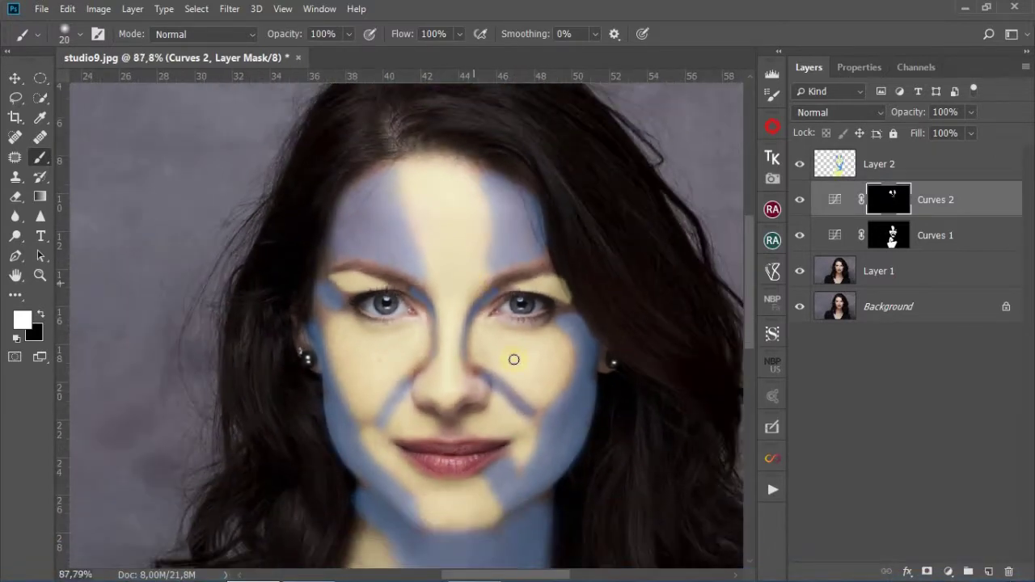
scroll(579, 511, "up", 2)
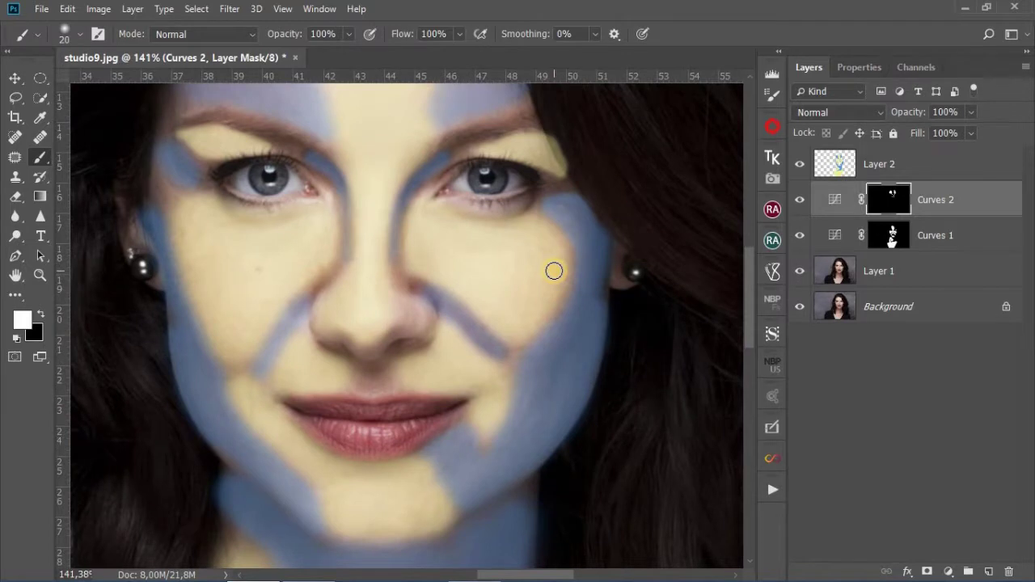
left_click_drag(554, 271, 575, 271)
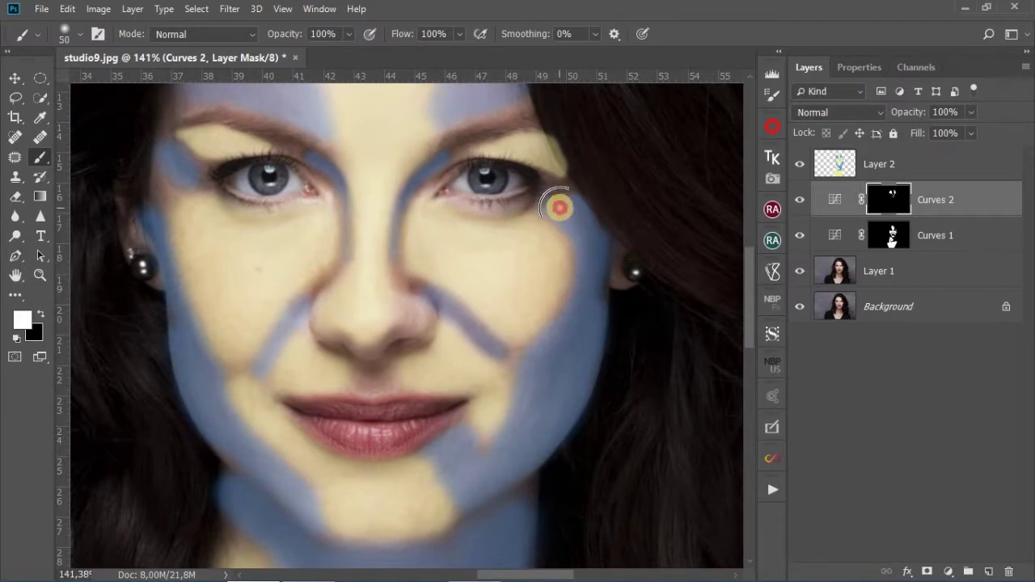
mouse_move(560, 208)
left_mouse_down()
mouse_move(558, 341)
mouse_move(491, 446)
mouse_move(446, 451)
mouse_move(472, 483)
mouse_move(526, 455)
mouse_move(576, 354)
mouse_move(585, 305)
mouse_move(545, 391)
mouse_move(472, 464)
left_mouse_up()
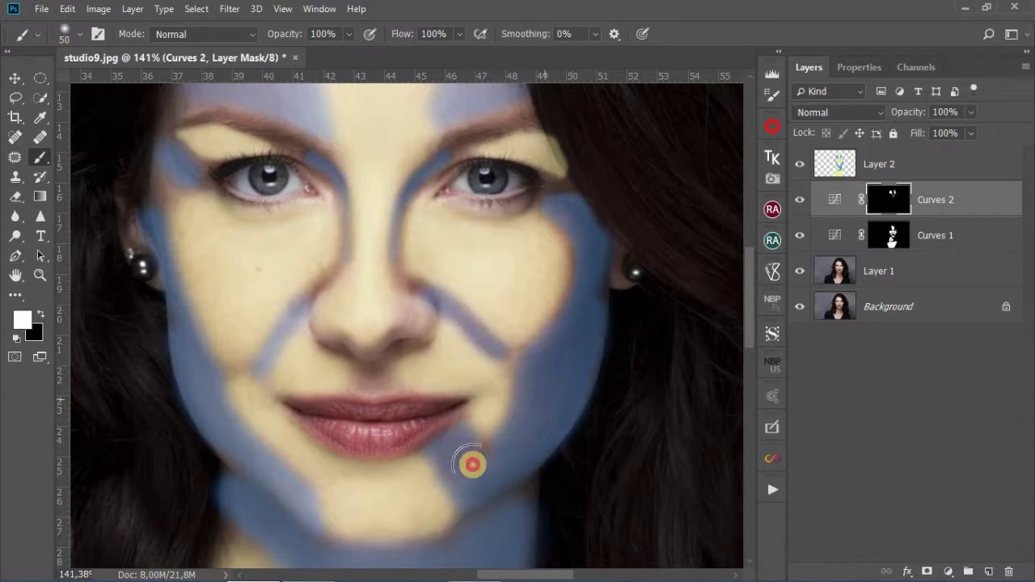
mouse_move(272, 493)
left_mouse_down()
mouse_move(292, 486)
mouse_move(296, 508)
mouse_move(215, 411)
mouse_move(153, 211)
left_mouse_up()
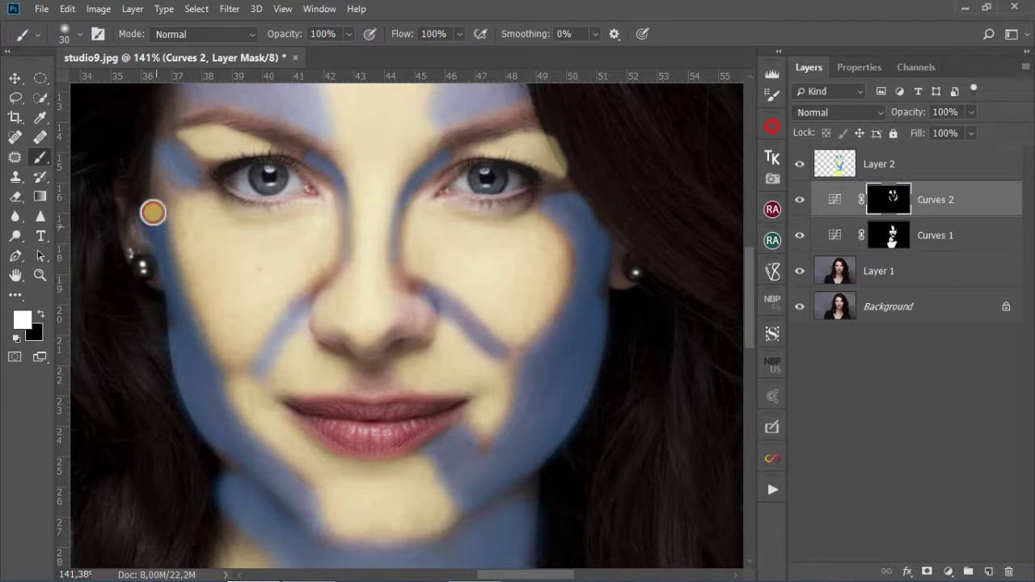
mouse_move(195, 171)
left_mouse_down()
mouse_move(167, 153)
mouse_move(197, 184)
left_mouse_up()
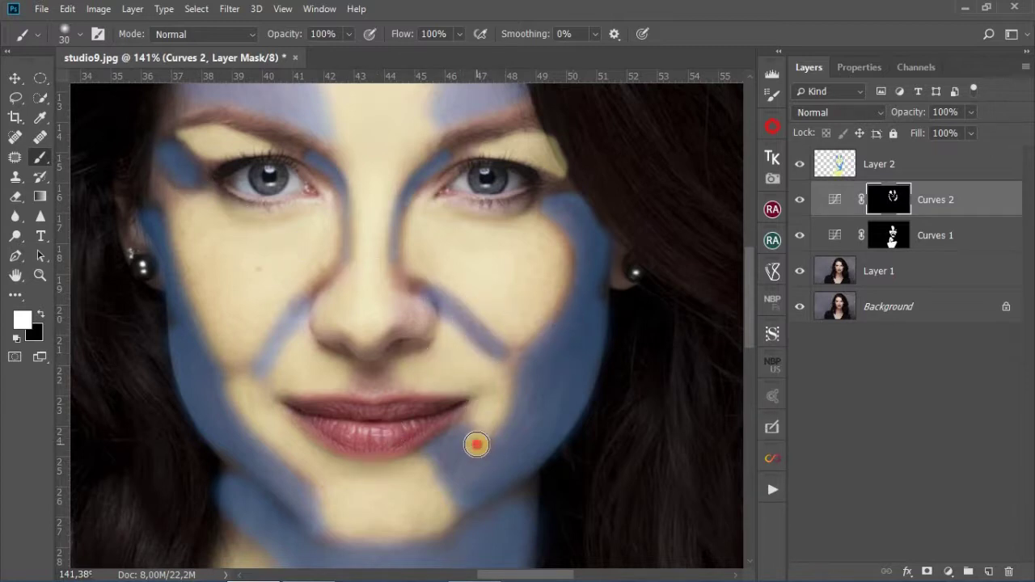
left_click_drag(487, 456, 483, 451)
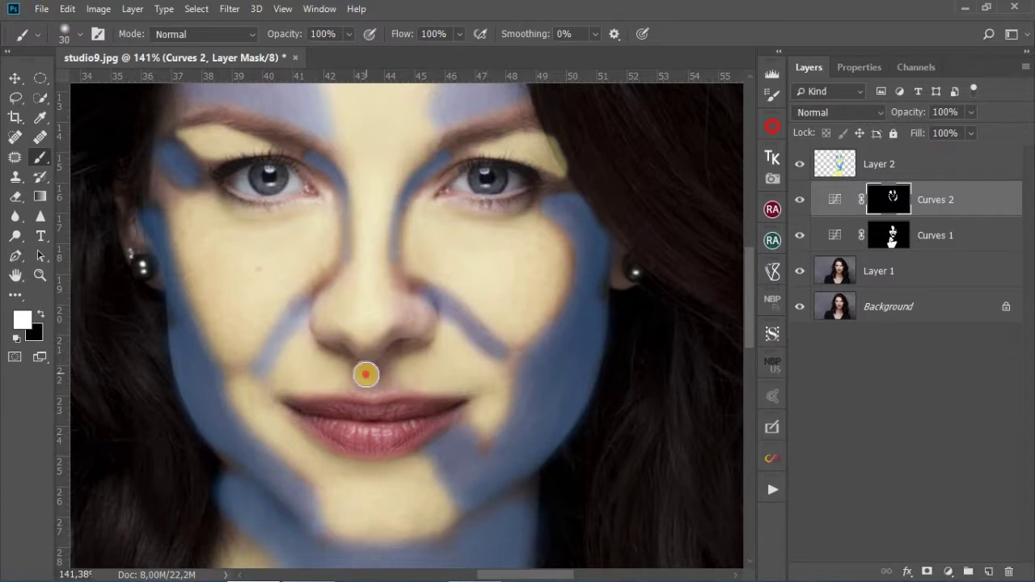
left_click_drag(364, 385, 380, 387)
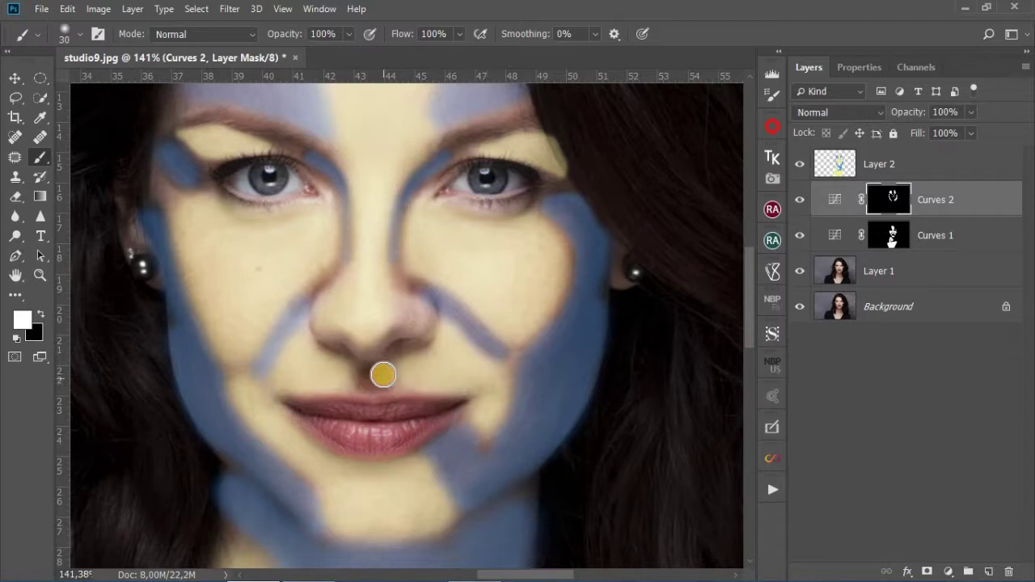
left_click_drag(397, 263, 399, 280)
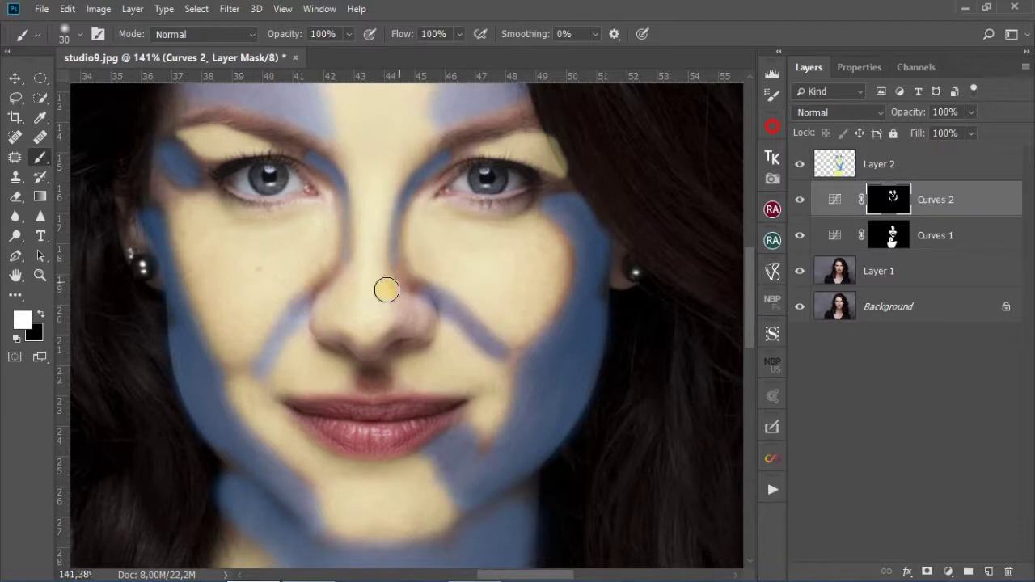
scroll(432, 176, "down", 2)
scroll(439, 173, "down", 2)
- Paint Curves 2's mask over the chin and neck guide with 74 px, then 32 px brushes
scroll(440, 185, "down", 1)
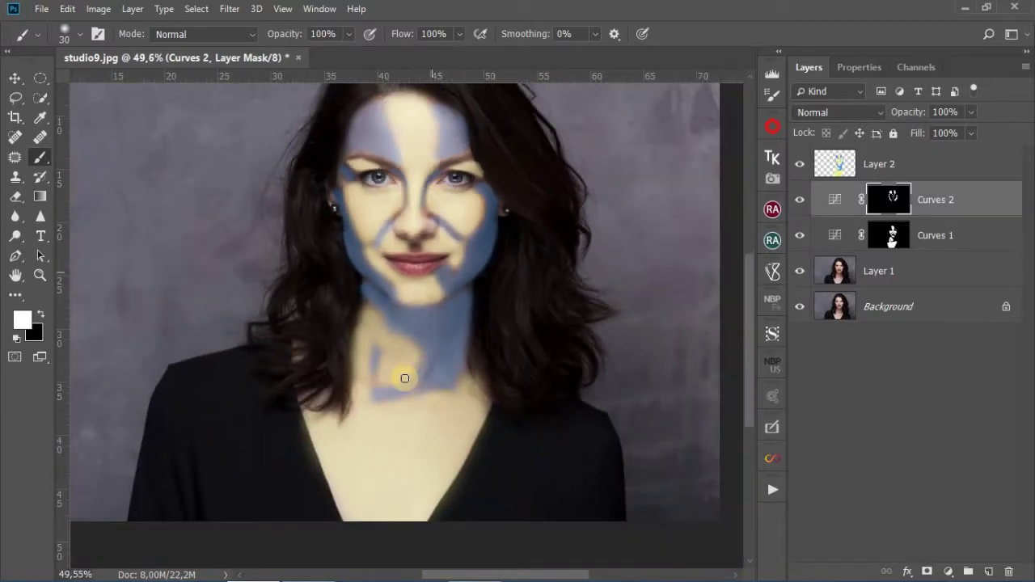
scroll(405, 378, "up", 2)
scroll(405, 377, "up", 2)
scroll(407, 369, "up", 2)
right_click(407, 362, "alt")
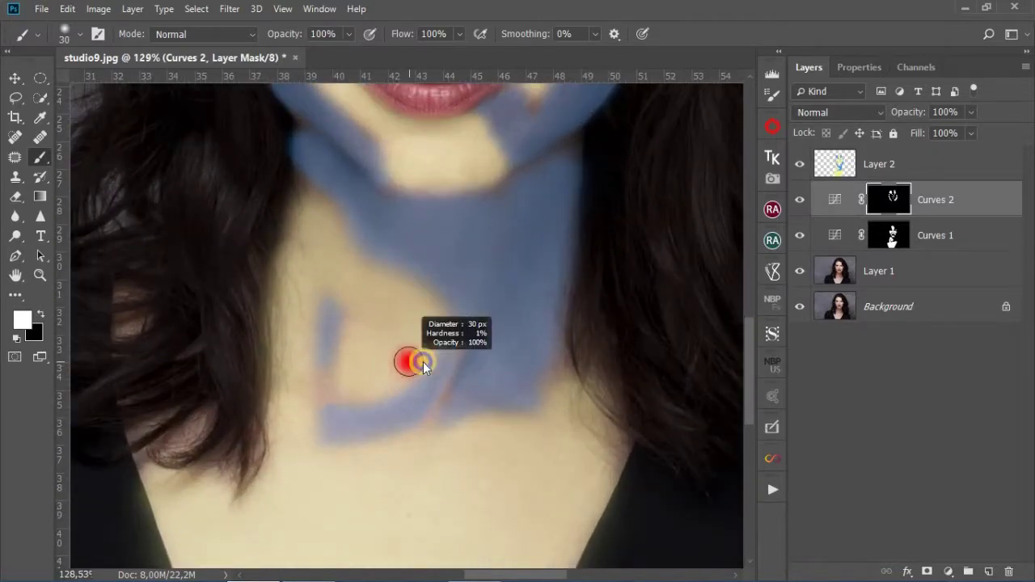
left_click_drag(423, 361, 441, 361)
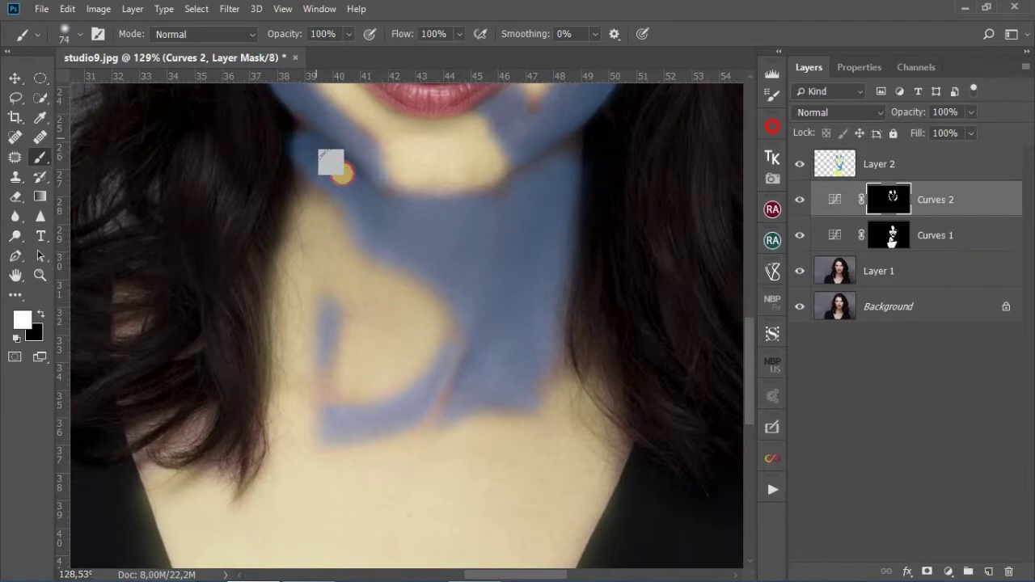
left_click_drag(342, 172, 428, 261)
mouse_move(469, 312)
left_mouse_down()
mouse_move(494, 344)
mouse_move(486, 391)
mouse_move(527, 342)
mouse_move(548, 196)
mouse_move(440, 219)
mouse_move(509, 273)
mouse_move(522, 351)
mouse_move(459, 343)
left_mouse_up()
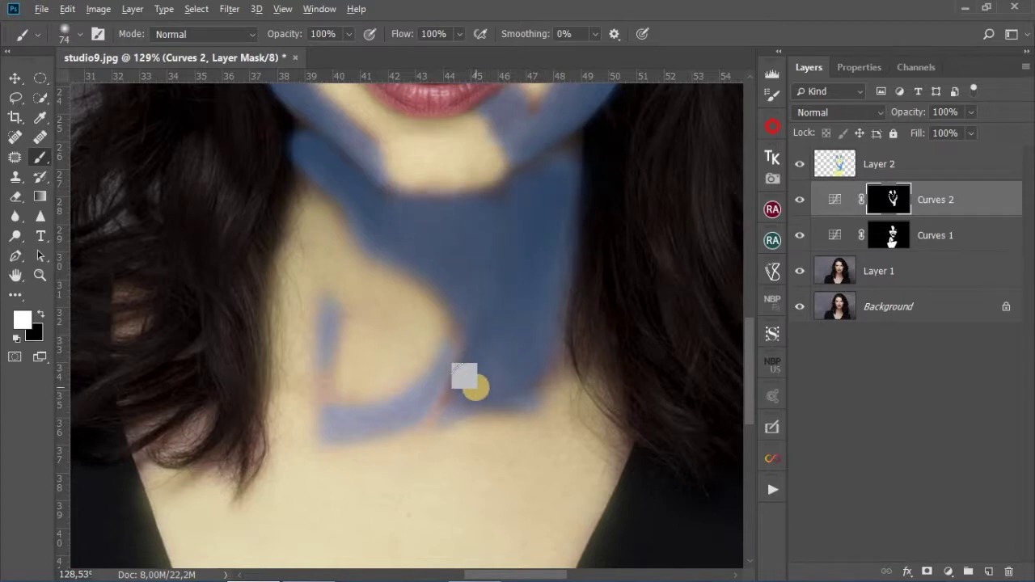
mouse_move(474, 386)
left_mouse_down()
mouse_move(328, 415)
mouse_move(324, 439)
mouse_move(388, 430)
mouse_move(434, 390)
mouse_move(415, 407)
mouse_move(340, 415)
left_mouse_up()
mouse_move(339, 318)
left_mouse_down()
mouse_move(326, 310)
mouse_move(321, 369)
mouse_move(330, 303)
left_mouse_up()
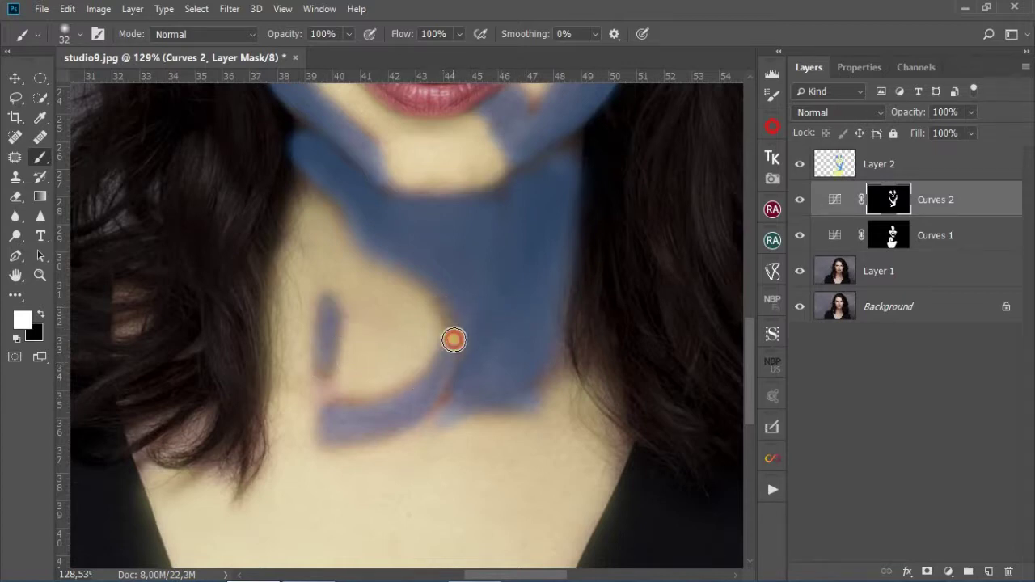
scroll(555, 277, "down", 3)
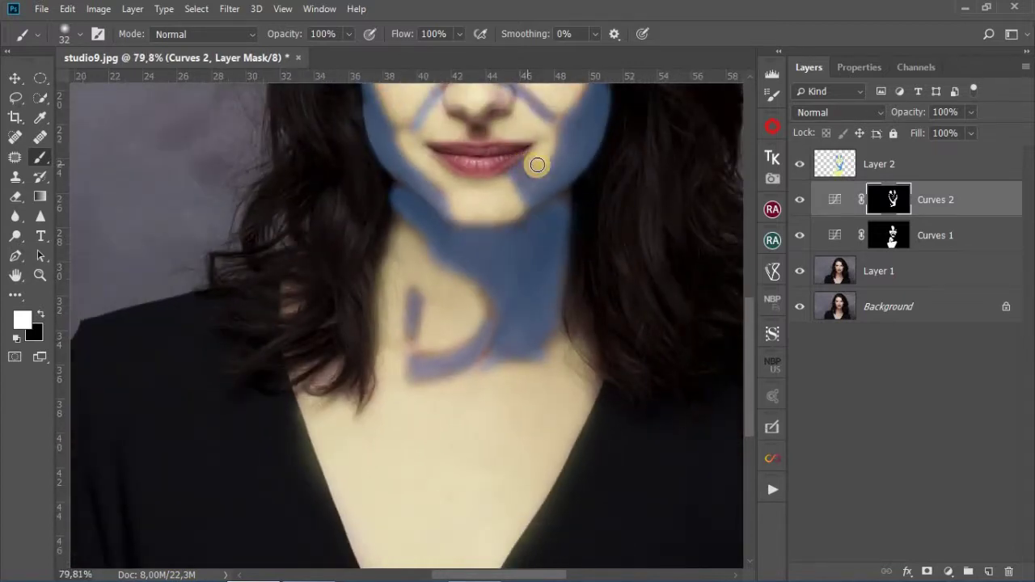
scroll(450, 439, "down", 2)
scroll(486, 294, "down", 1)
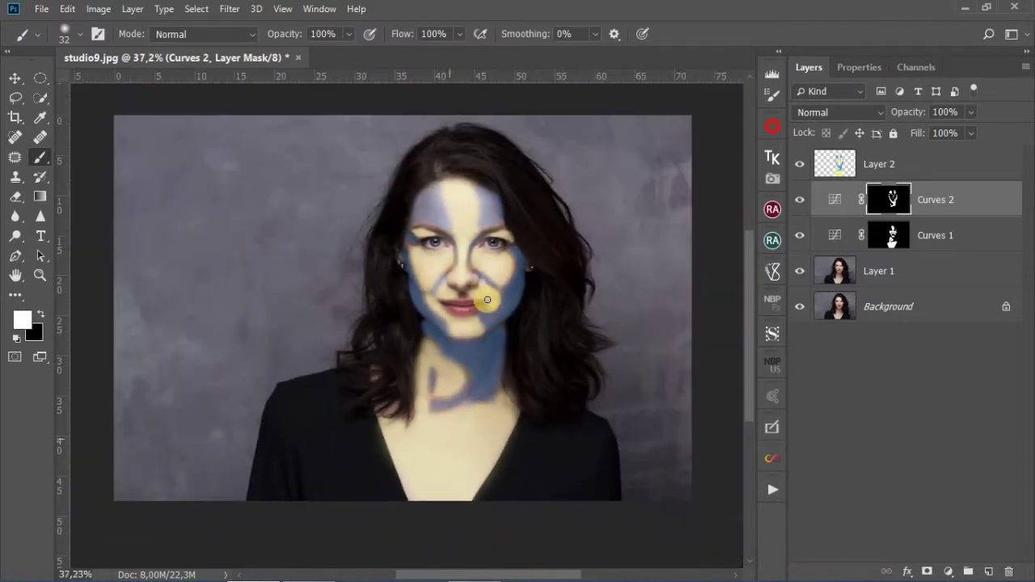
scroll(488, 261, "up", 1)
scroll(488, 261, "up", 1)
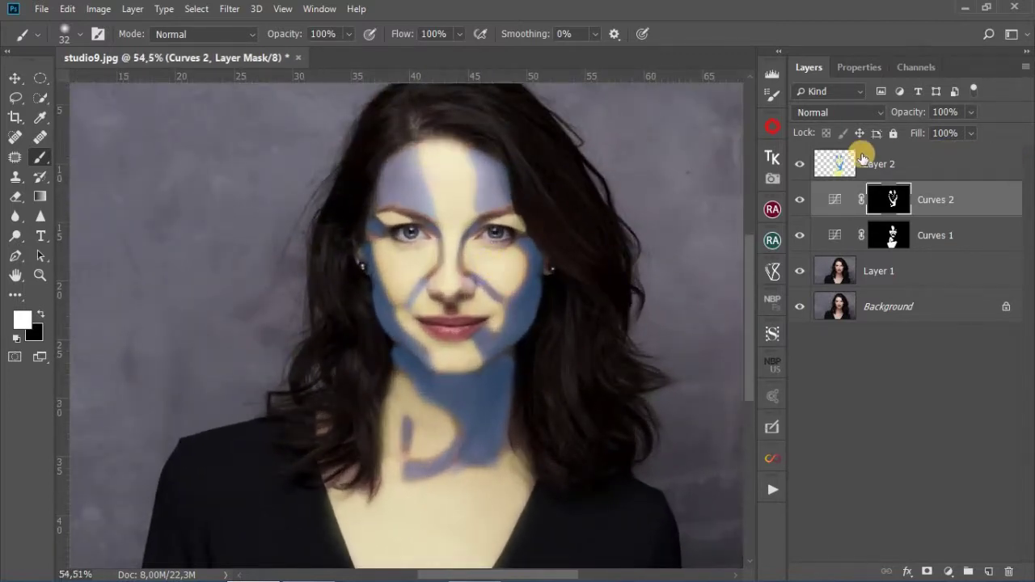
- Hide the colour guide layer and feather the Curves 2 mask to 42.8 px
left_click(800, 169)
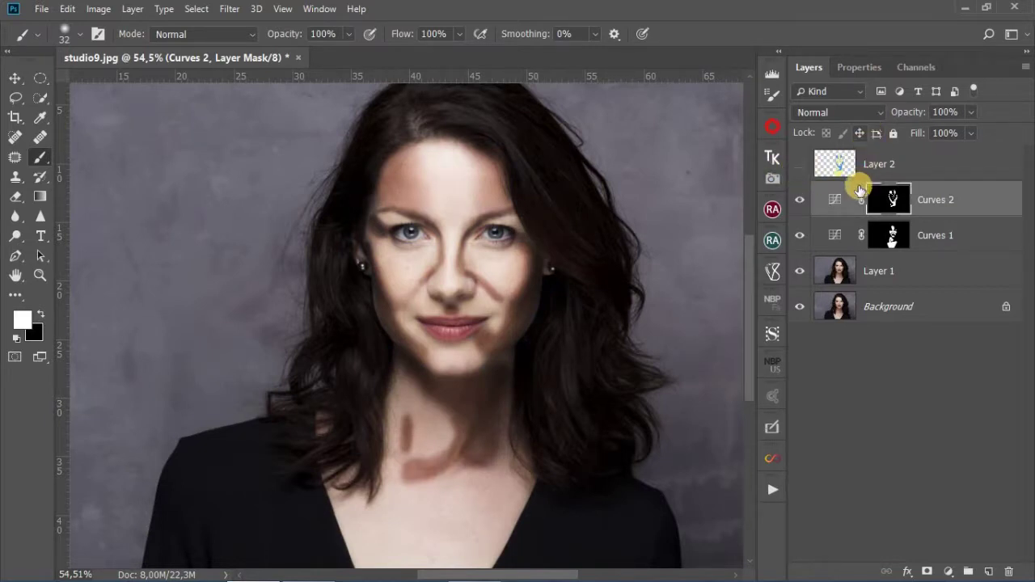
left_click(838, 203)
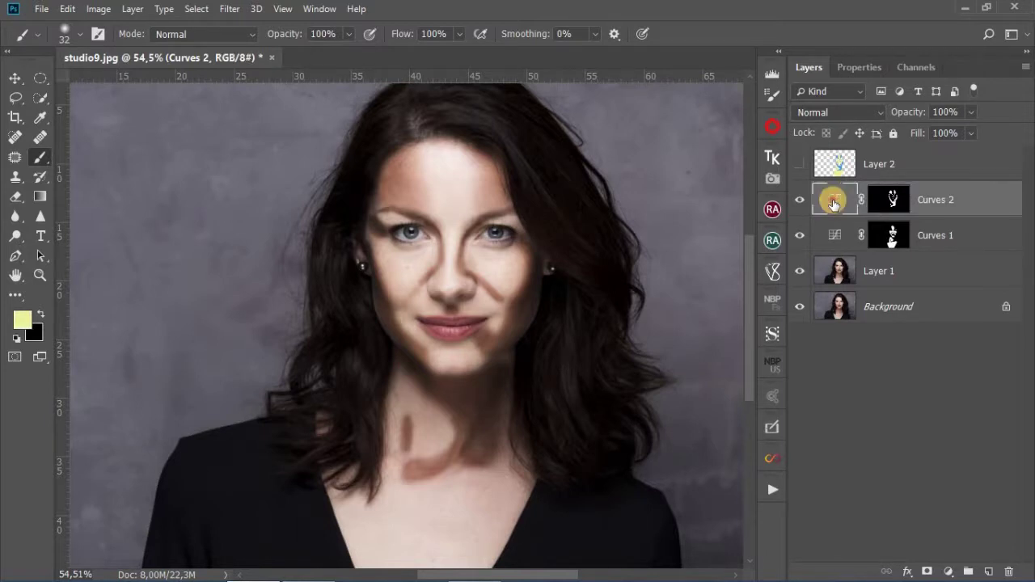
double_click(834, 204)
left_click(824, 91)
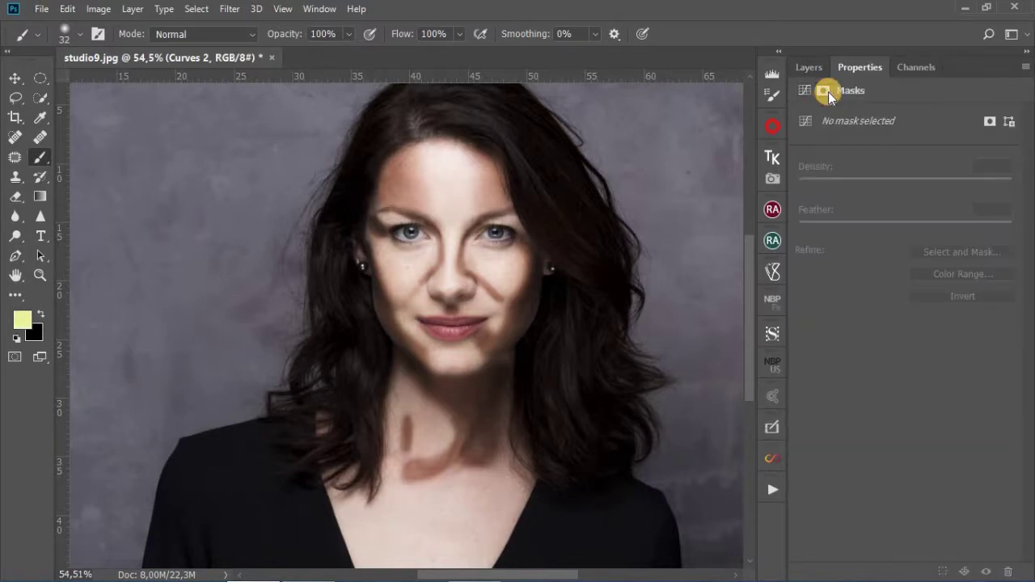
left_click(990, 120)
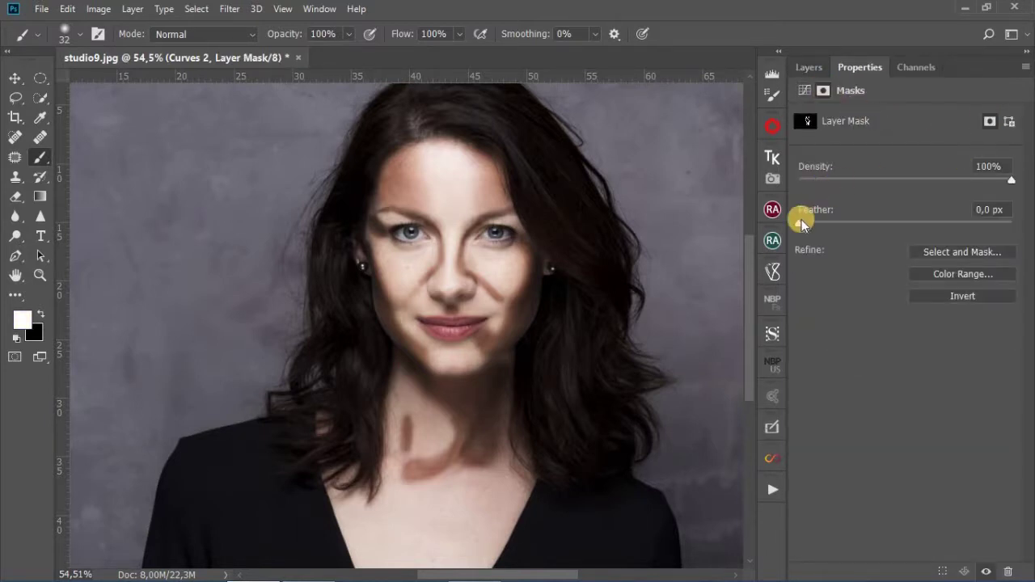
mouse_move(800, 224)
left_mouse_down()
mouse_move(925, 230)
mouse_move(915, 231)
left_mouse_up()
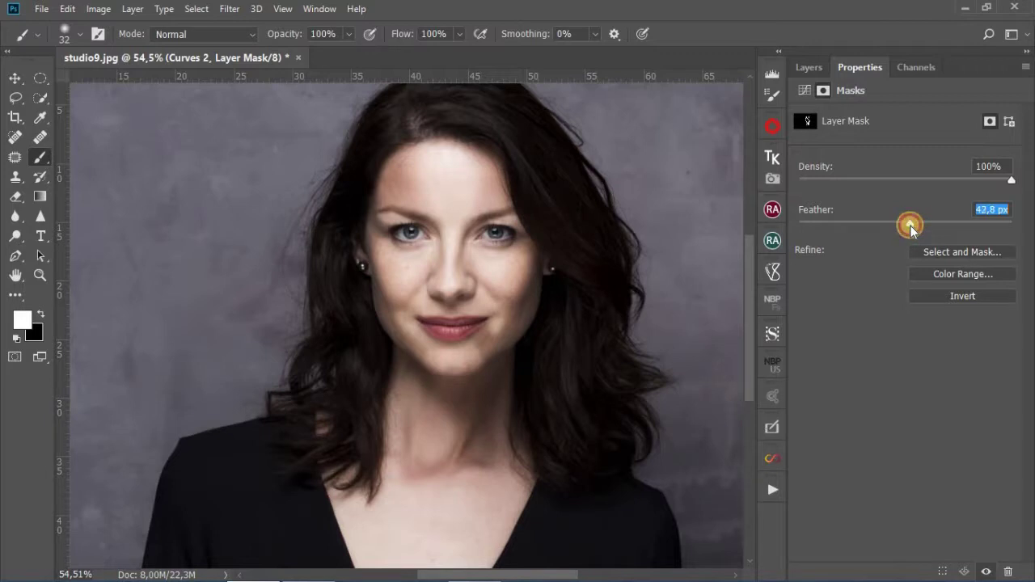
left_click(809, 67)
left_click(833, 236)
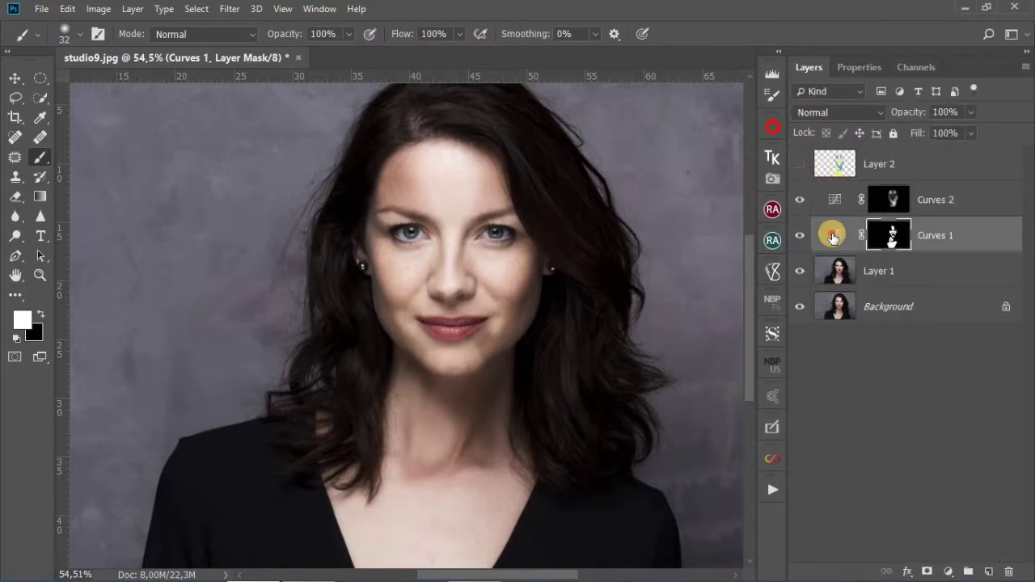
- Feather the Curves 1 mask to about 22 px in the Properties Masks panel
double_click(833, 235)
left_click(824, 90)
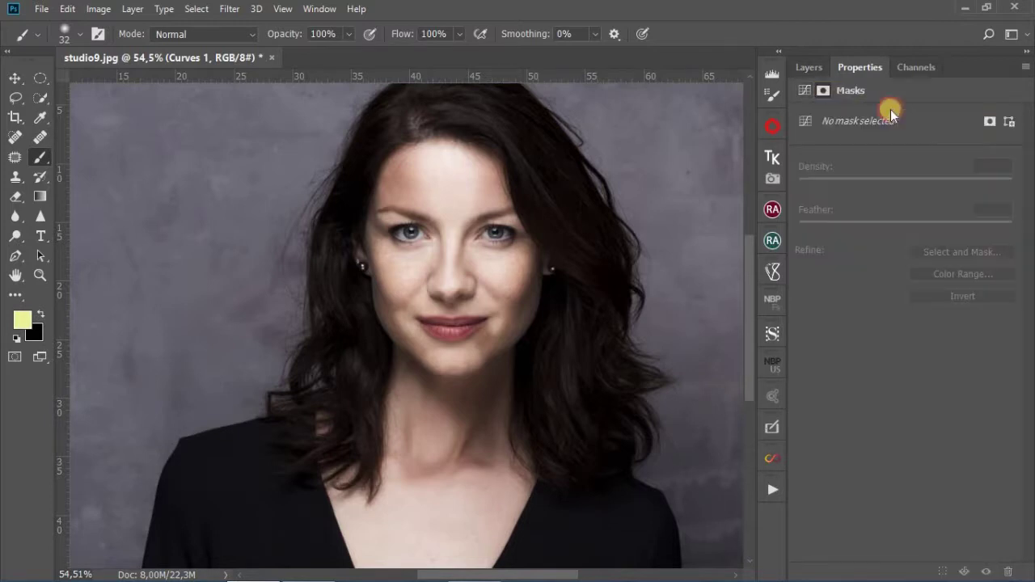
left_click(988, 121)
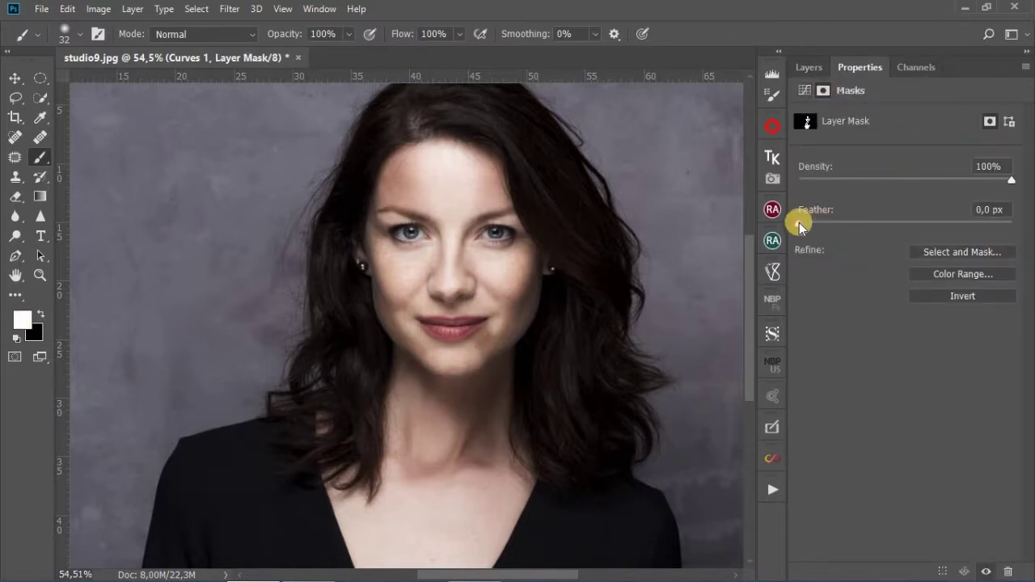
mouse_move(873, 229)
left_mouse_down()
mouse_move(955, 227)
mouse_move(879, 224)
mouse_move(893, 224)
left_mouse_up()
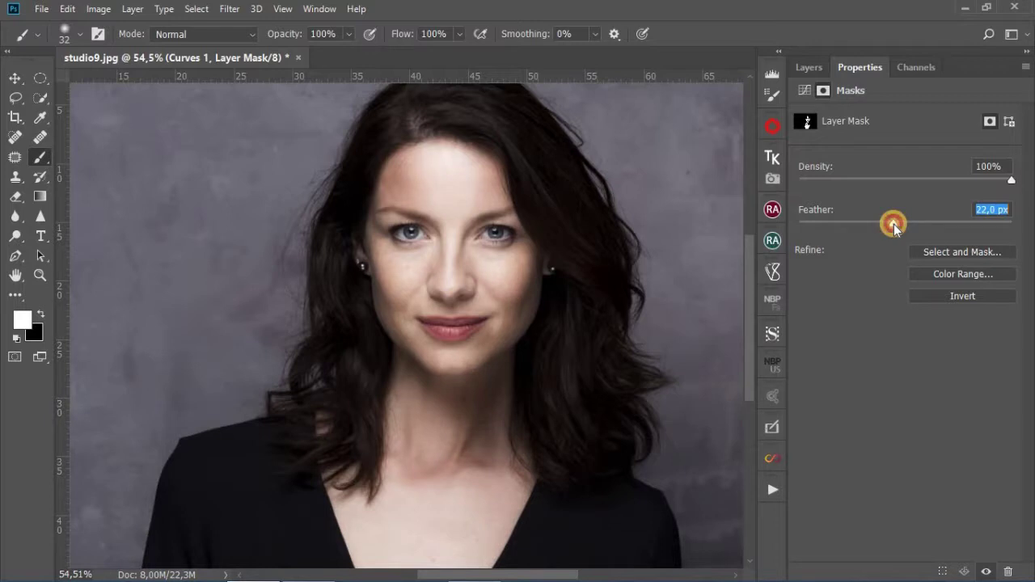
left_click(809, 68)
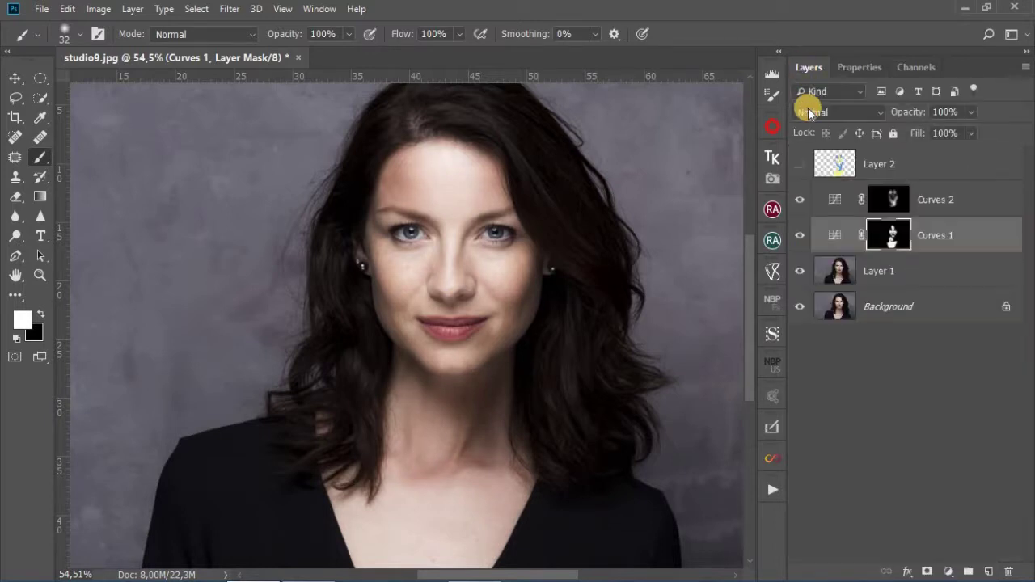
- Fine-tune the Curves 2 mask feather to 41.9 px
double_click(839, 202)
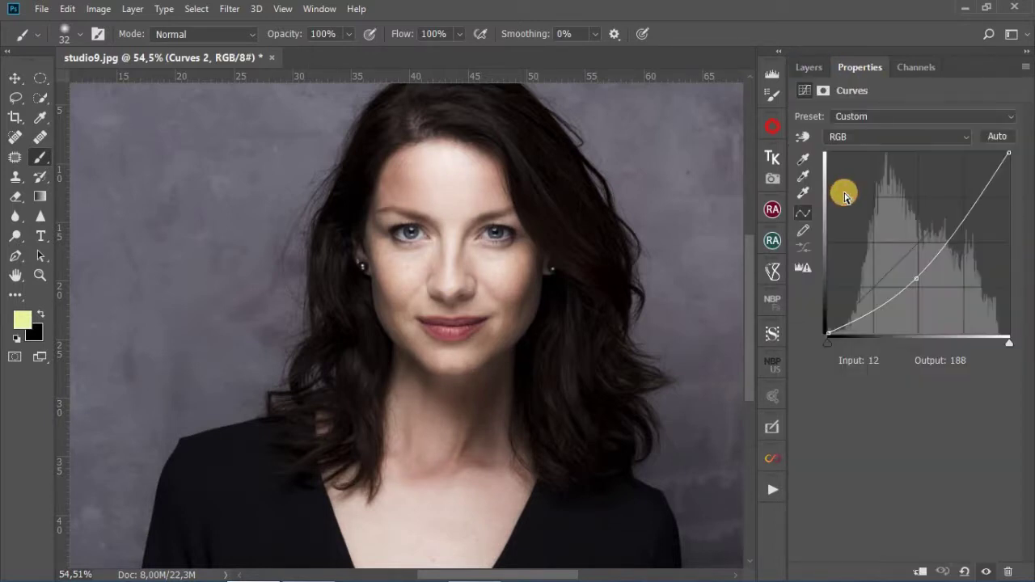
left_click(822, 89)
left_click(990, 121)
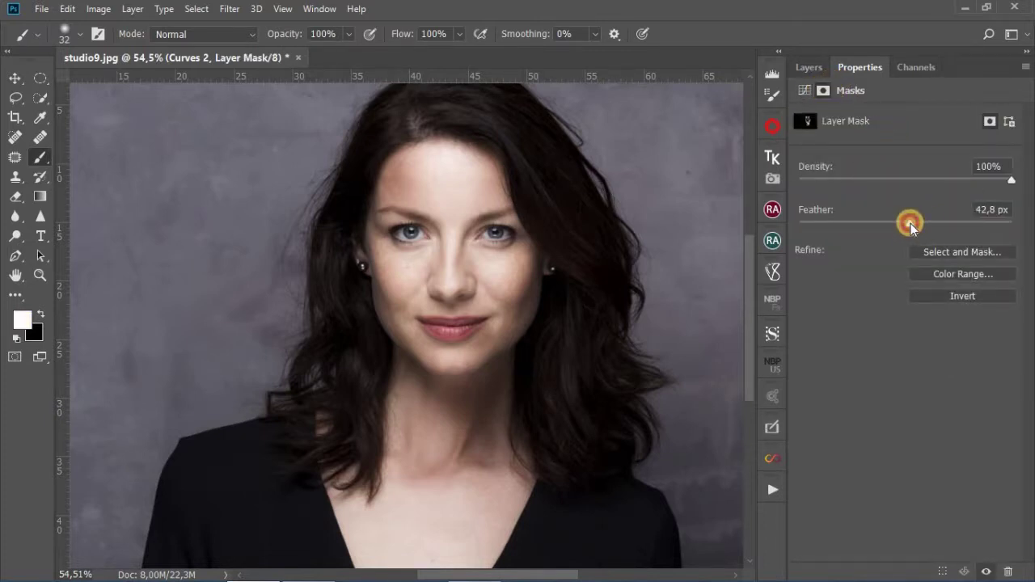
left_click_drag(944, 224, 909, 226)
left_click(809, 68)
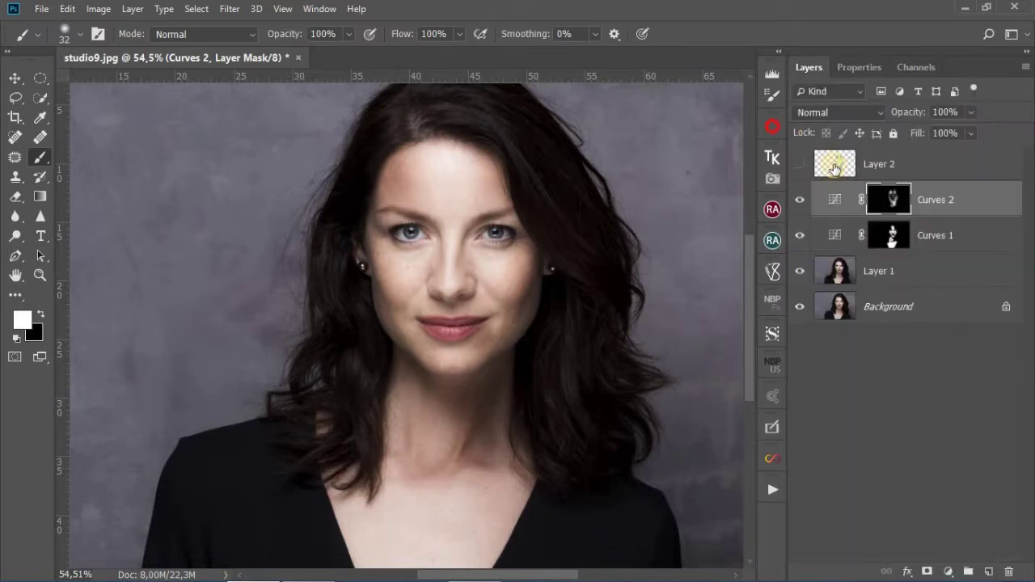
- Group Curves 1 and Curves 2 into Group 1 and set the group opacity to 87%
left_click(964, 237, "shift")
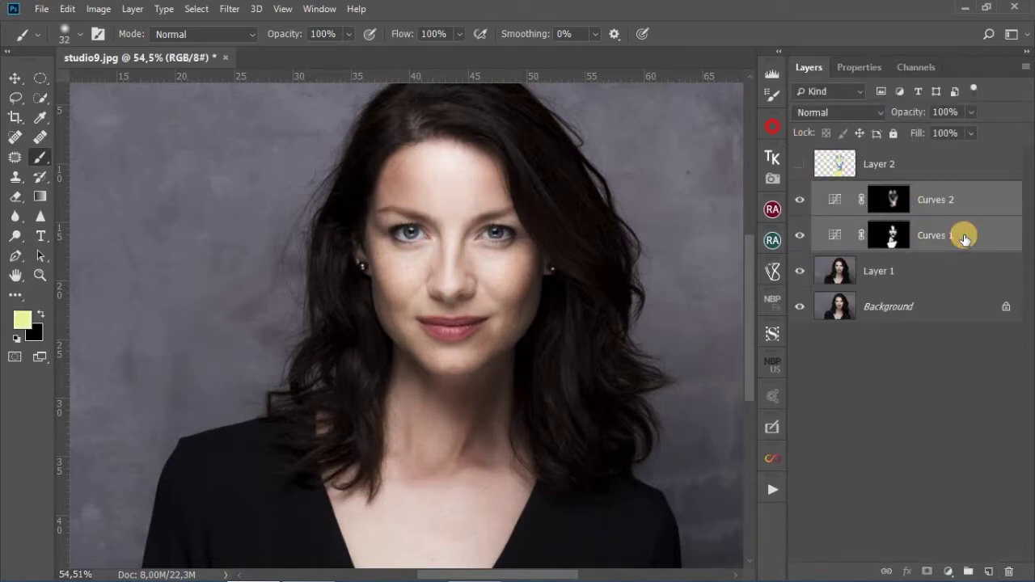
key("ctrl+g")
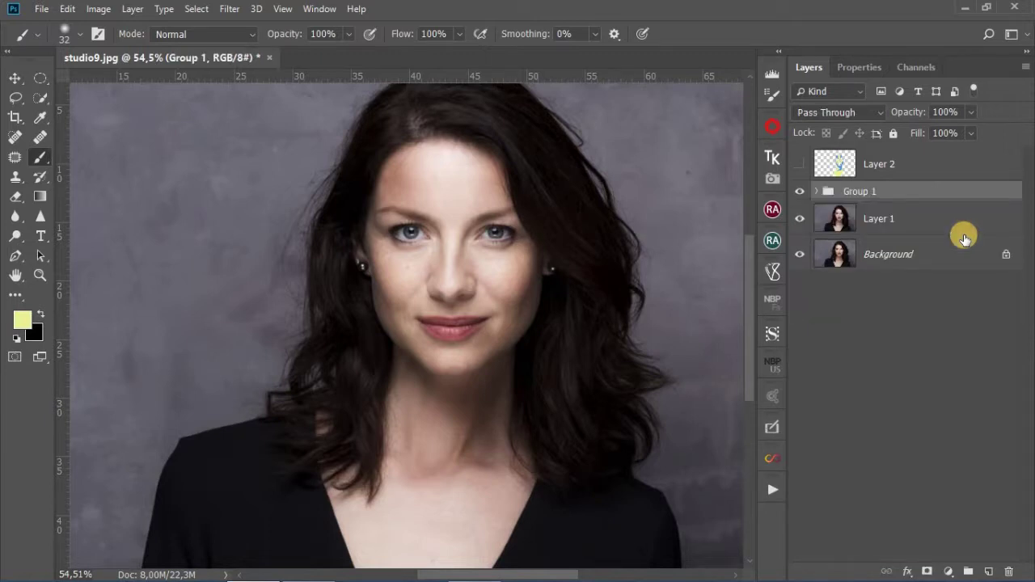
left_click(971, 114)
left_click_drag(973, 130, 868, 136)
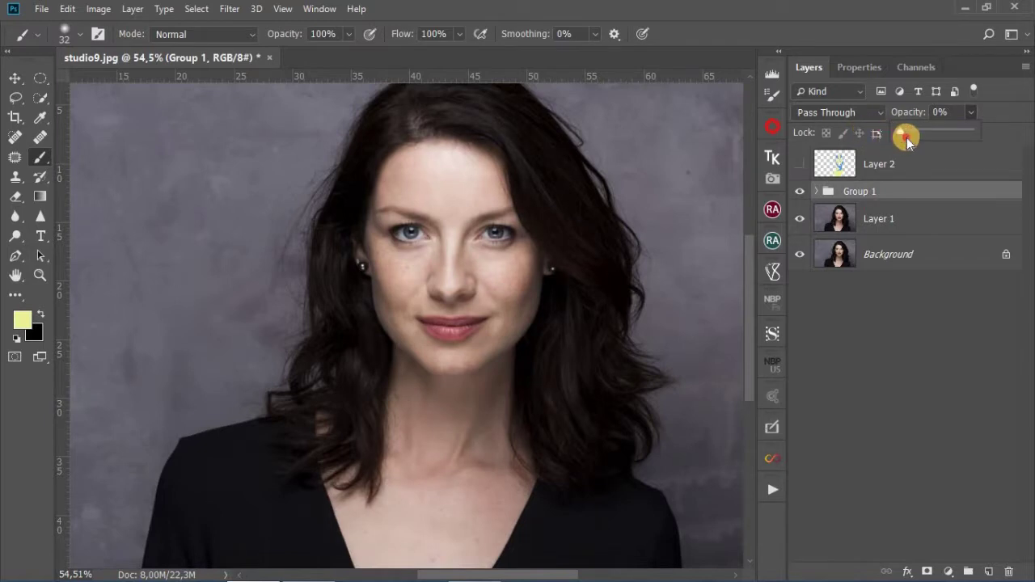
left_click_drag(907, 138, 920, 138)
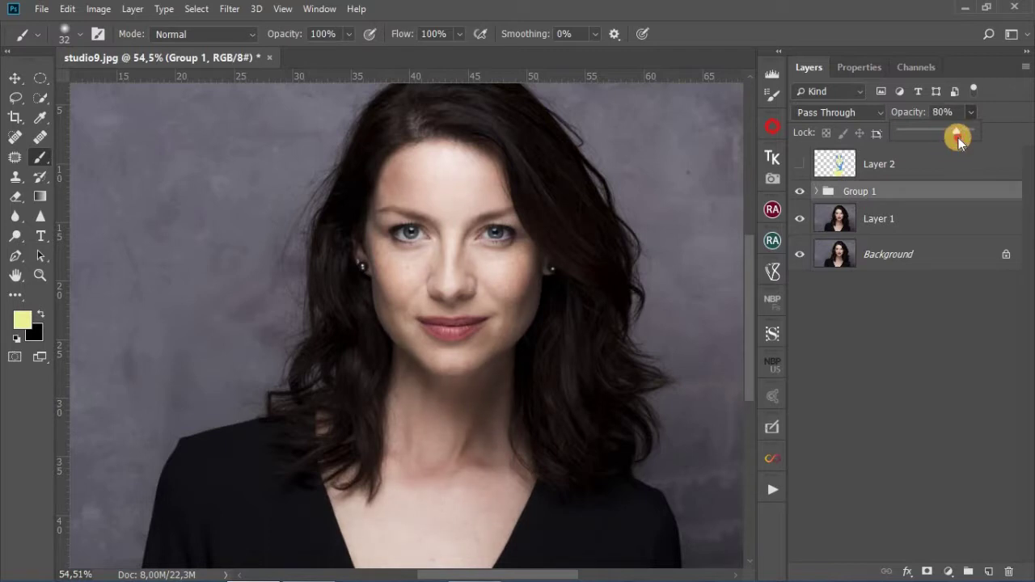
left_click_drag(962, 138, 961, 138)
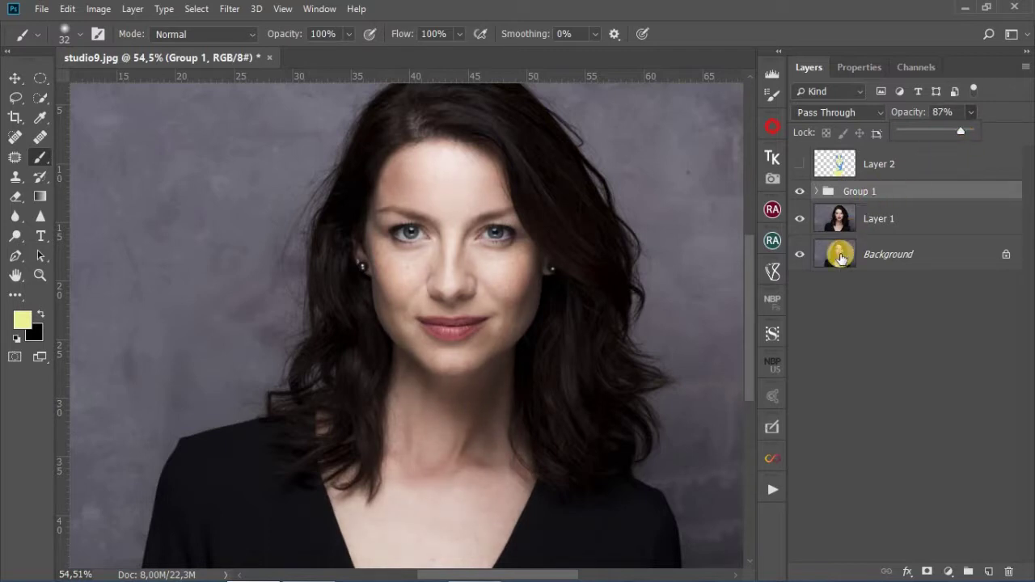
- Toggle layer visibility repeatedly to compare the edit against the original background
left_click(801, 256)
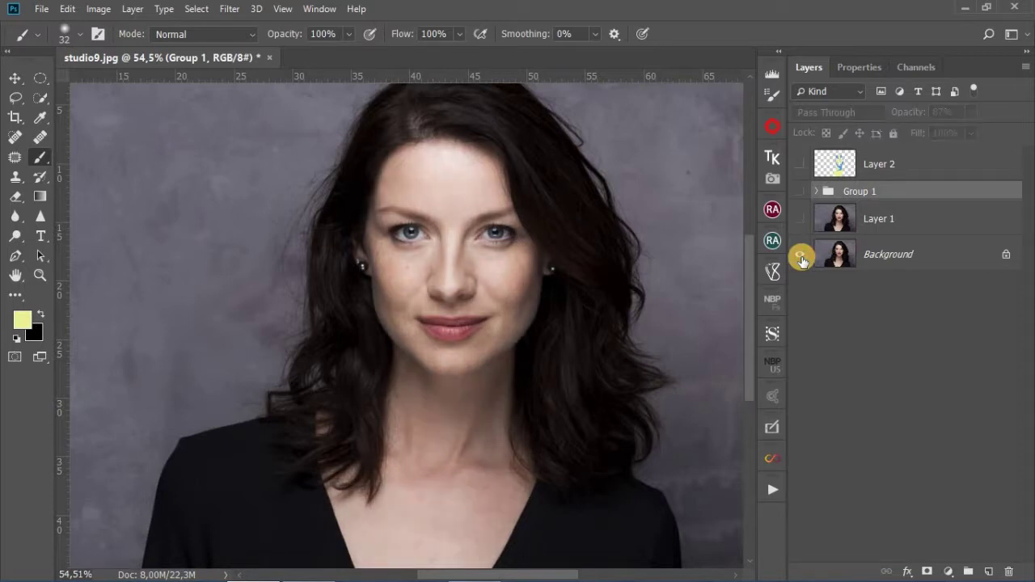
left_click(801, 257)
left_click(800, 256)
left_click(801, 257)
left_click(801, 258)
left_click(801, 257)
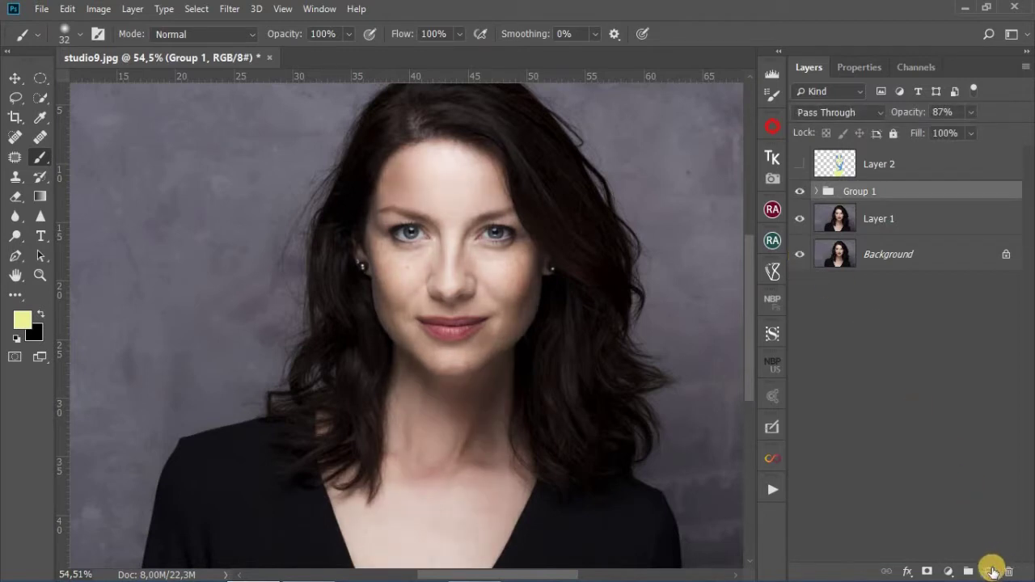
- On a new top layer, stamp the DDF signature brush at 88 px in black, bottom-left
left_click(991, 572)
left_click_drag(954, 202, 957, 155)
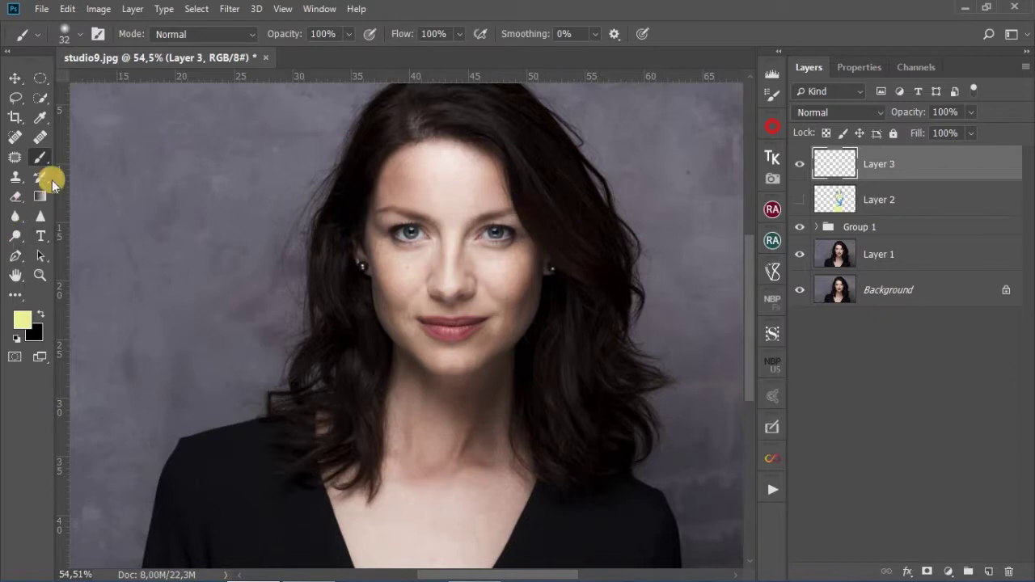
left_click(77, 36)
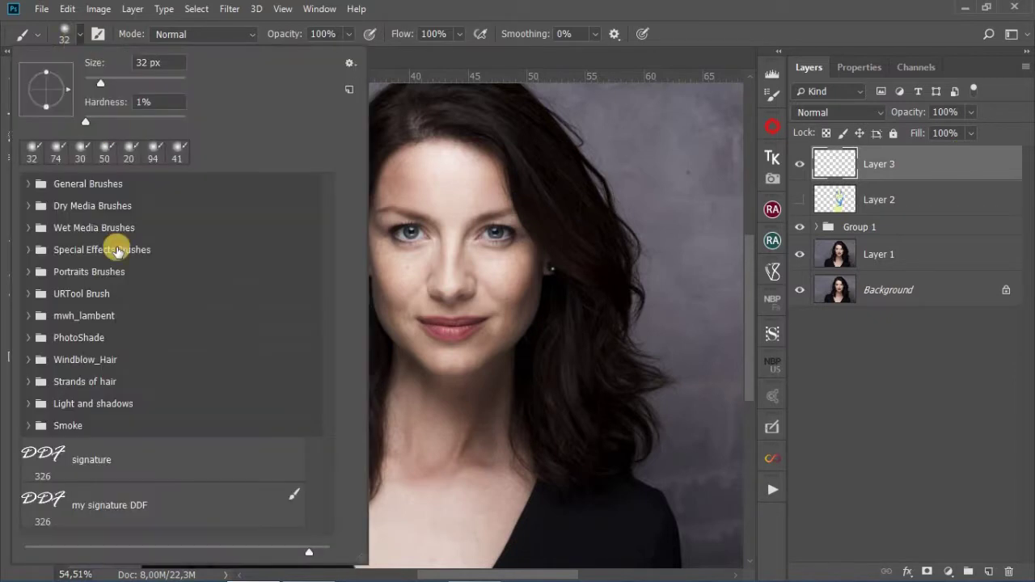
left_click(69, 441)
left_click(705, 32)
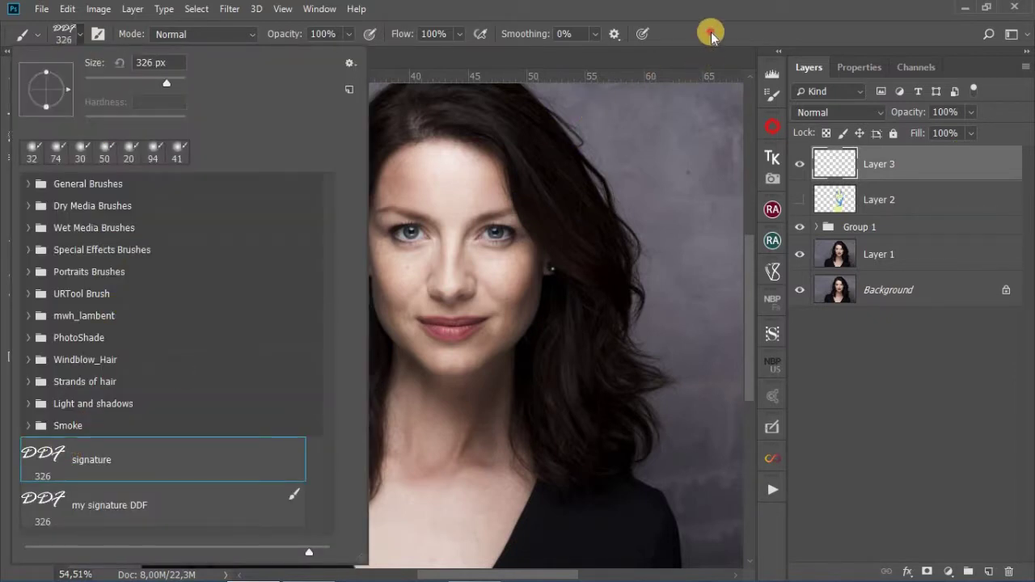
left_click_drag(218, 273, 166, 263)
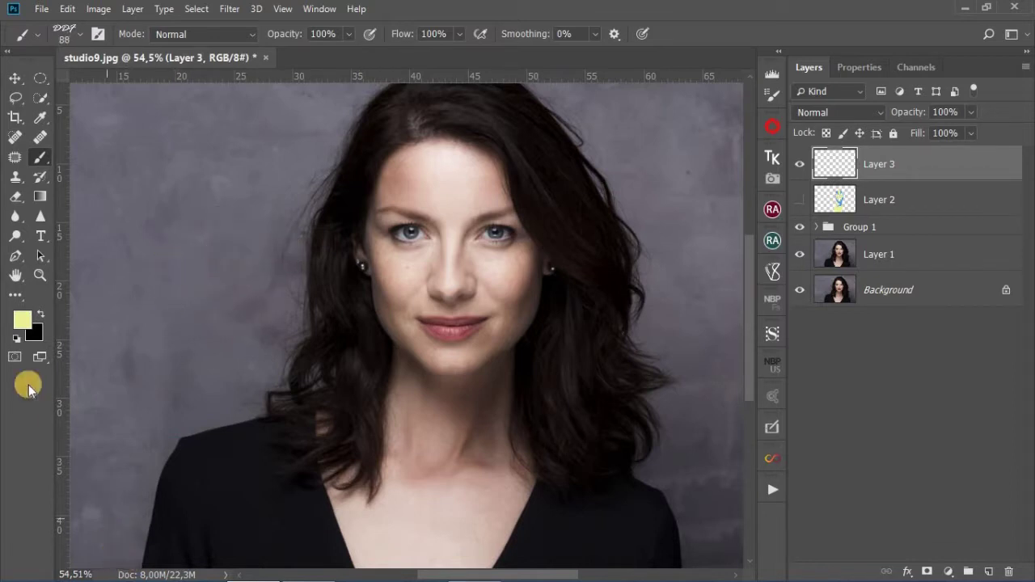
left_click(39, 312)
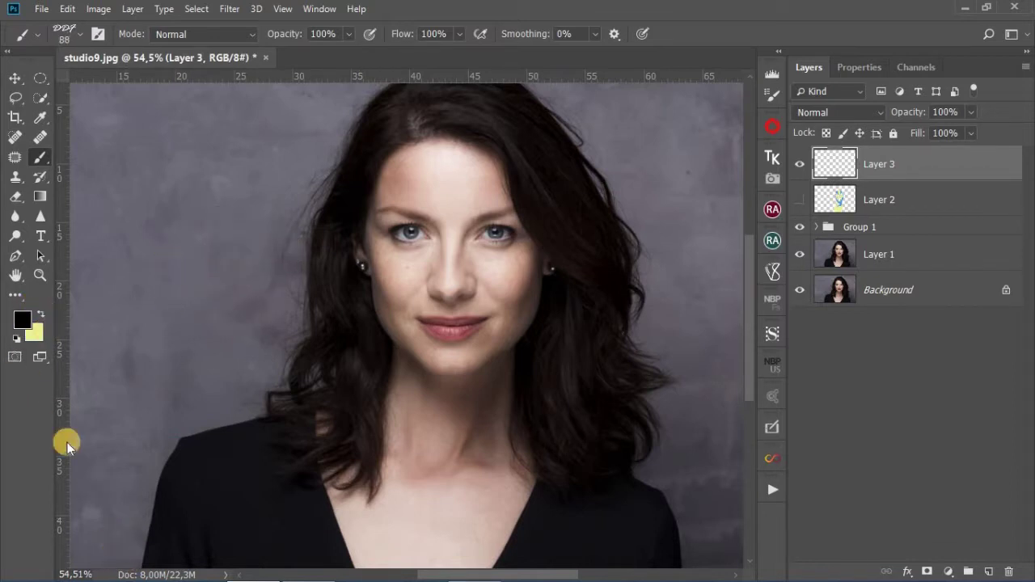
left_click(92, 560)
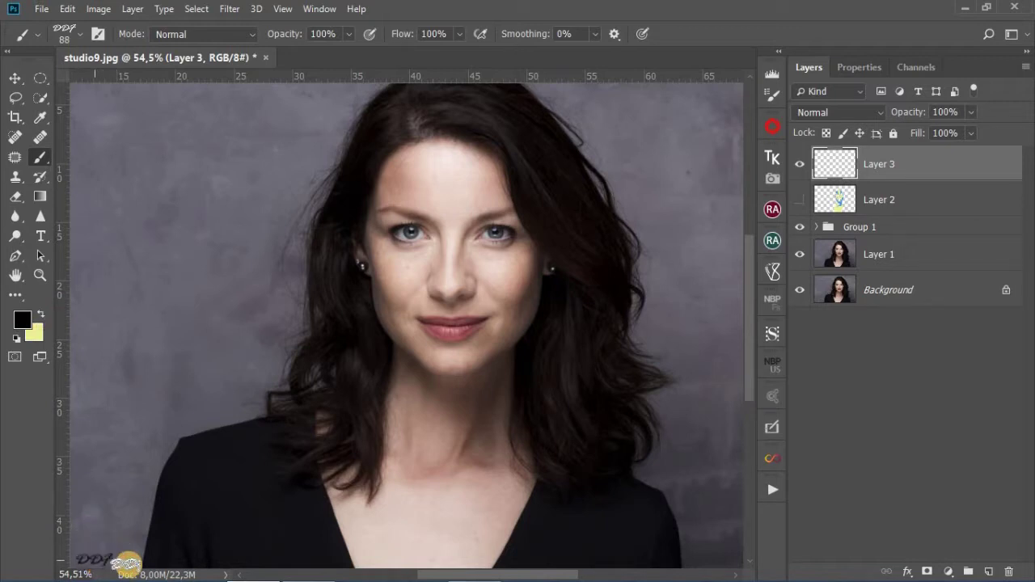